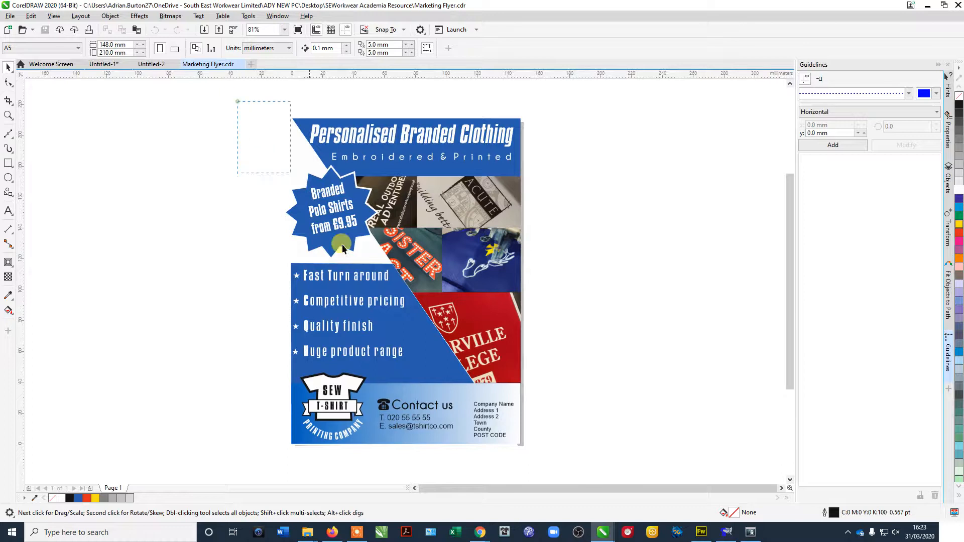
Step: Move all the flyer artwork off the page to the blank area beside its left edge
drag(597, 474, 597, 473)
drag(508, 395, 258, 390)
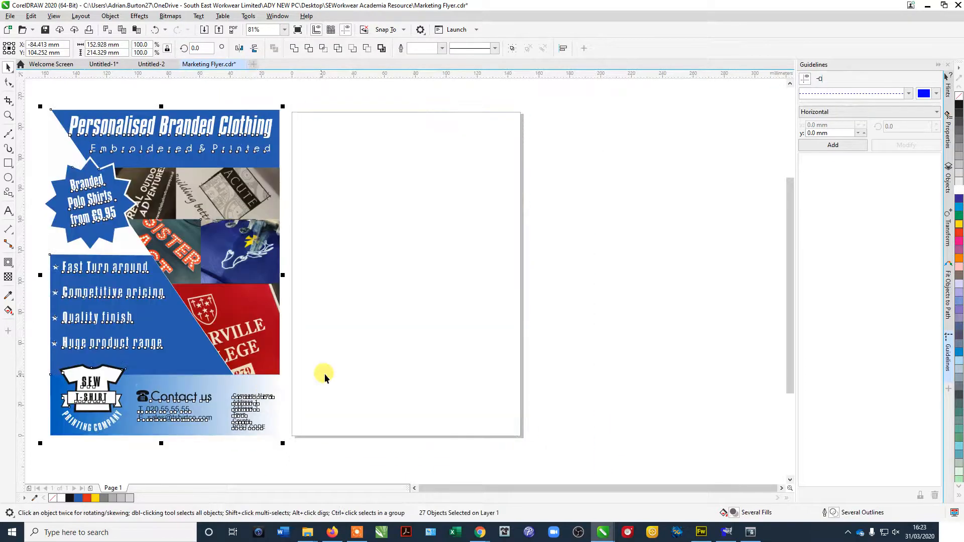
click(344, 265)
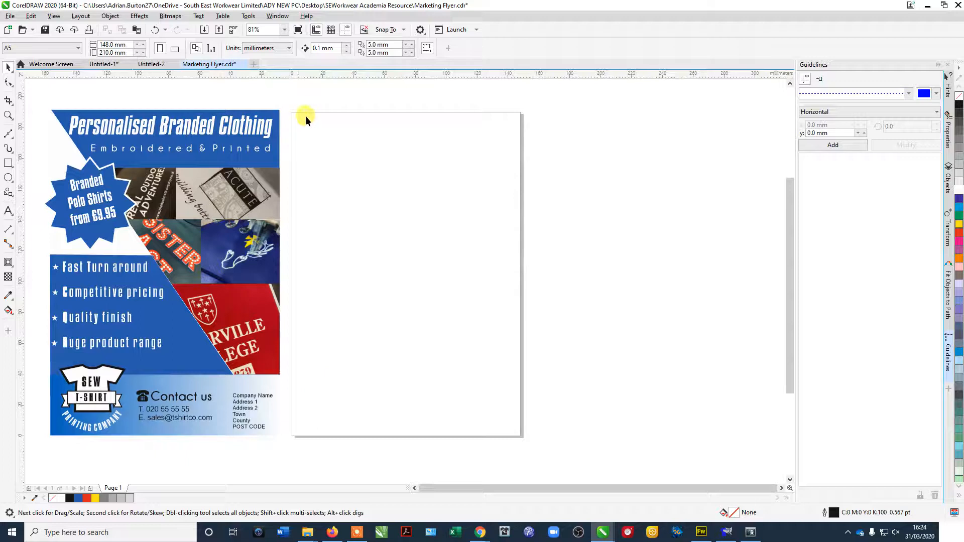
Step: Create a new A5 portrait document named Marketing Flyer 2020, 148 x 210 mm
click(254, 64)
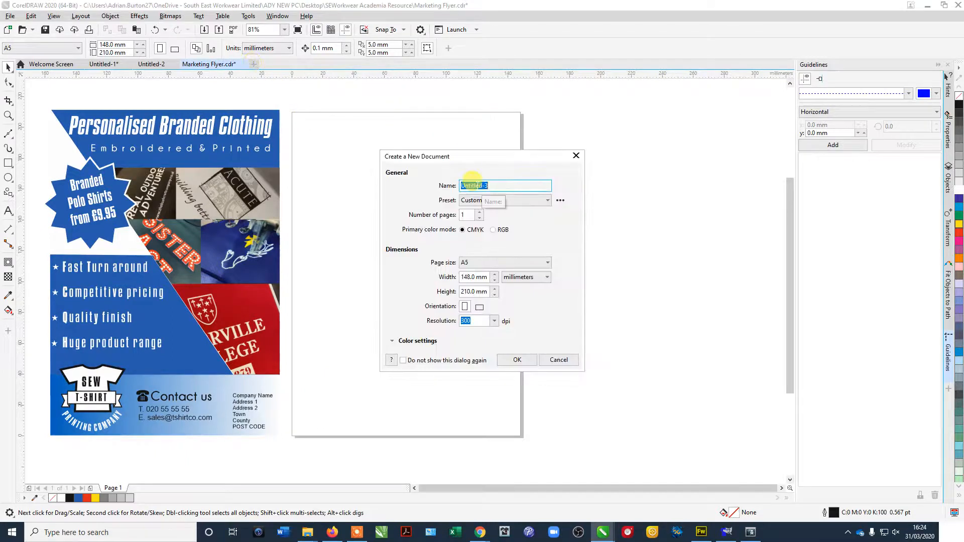
text(Marketing Flyer 2020)
click(473, 261)
click(473, 262)
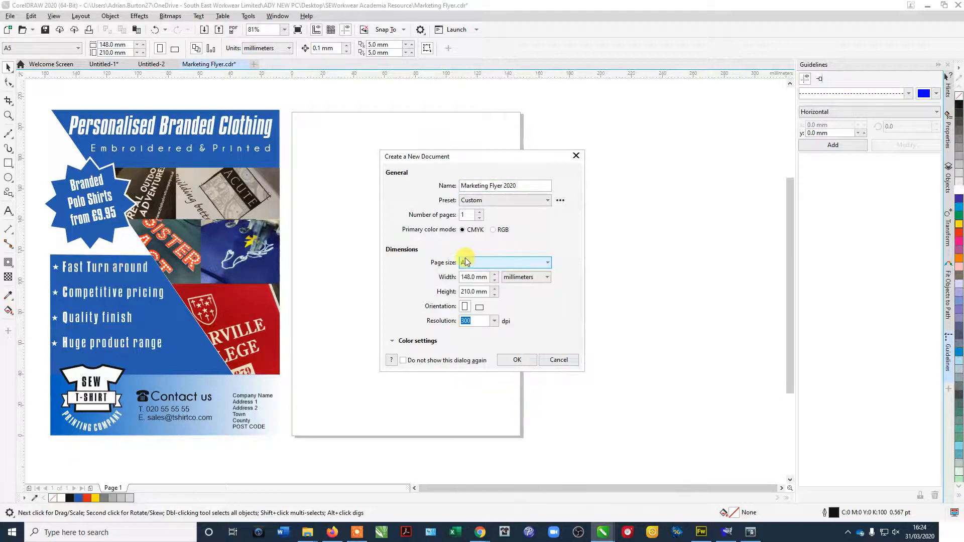
click(479, 307)
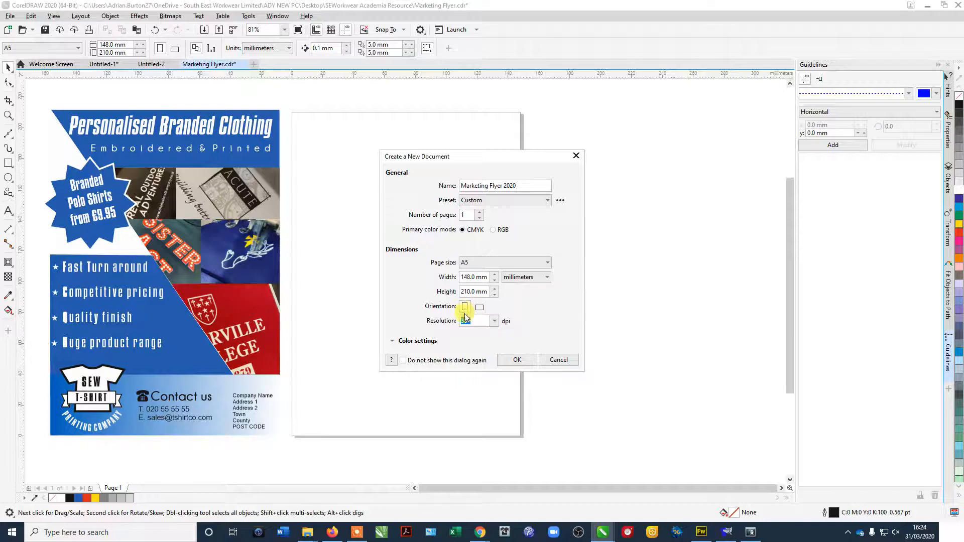
click(517, 360)
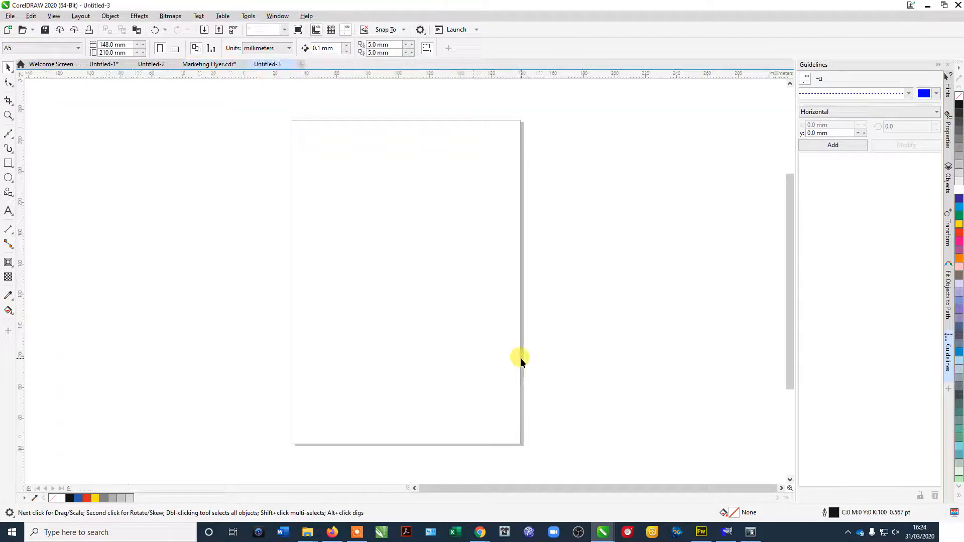
Step: Copy all the artwork from Marketing Flyer.cdr and paste it into the Marketing Flyer 2020 document beside the page
drag(325, 192, 435, 193)
scroll(507, 156, up, 2)
drag(506, 156, 461, 157)
click(211, 64)
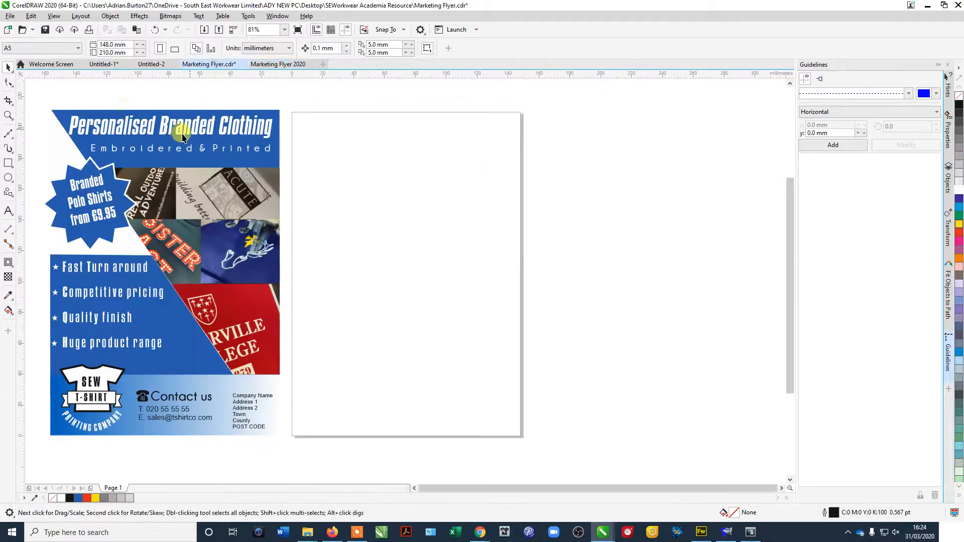
key(ctrl+a)
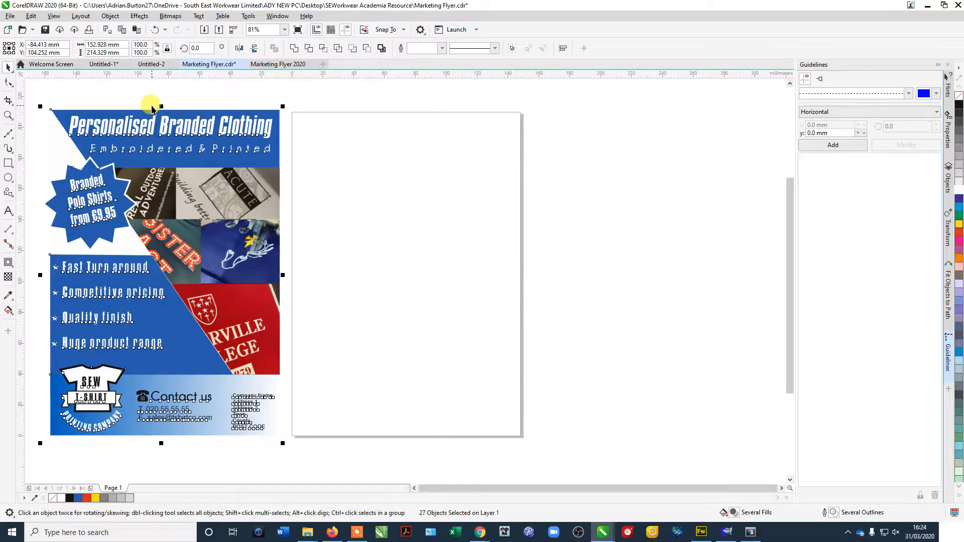
click(278, 65)
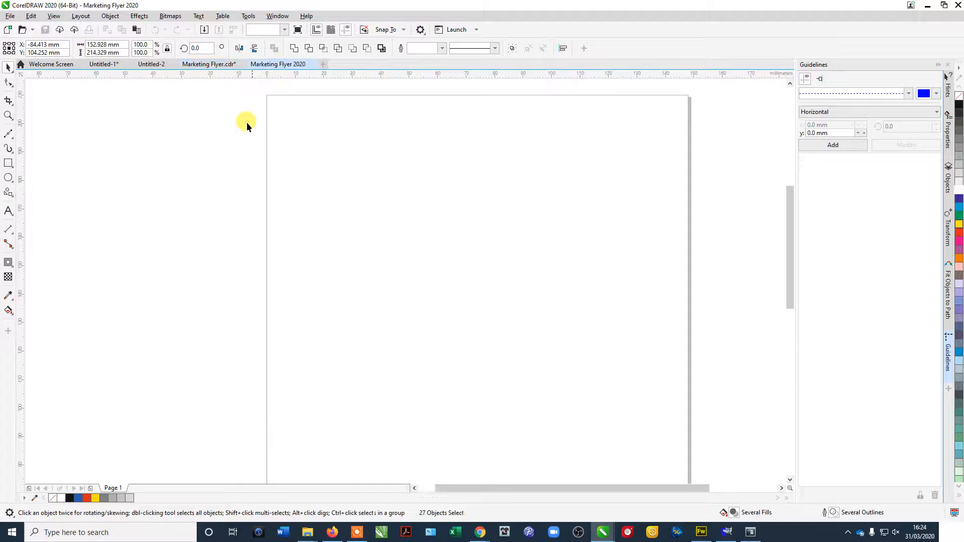
scroll(240, 124, down, 1)
drag(263, 125, 369, 158)
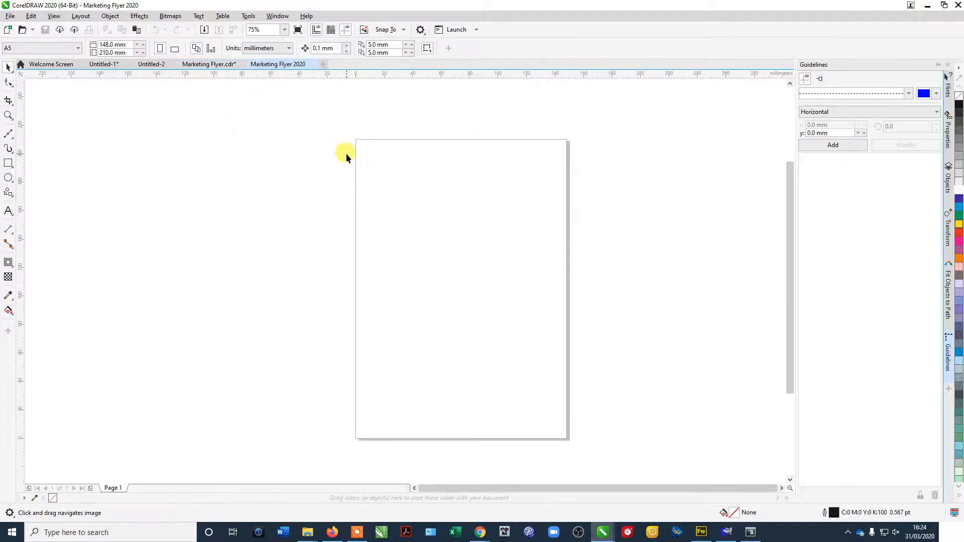
key(ctrl+v)
click(468, 216)
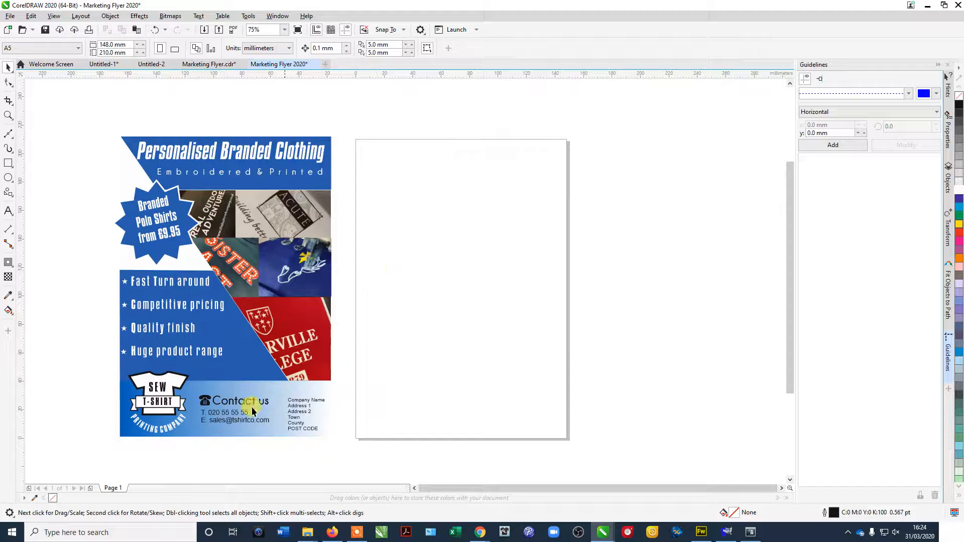
Step: Draw two wide rectangles overlapping the page edges, one across its top and one about 171 x 42 mm across its bottom
click(8, 162)
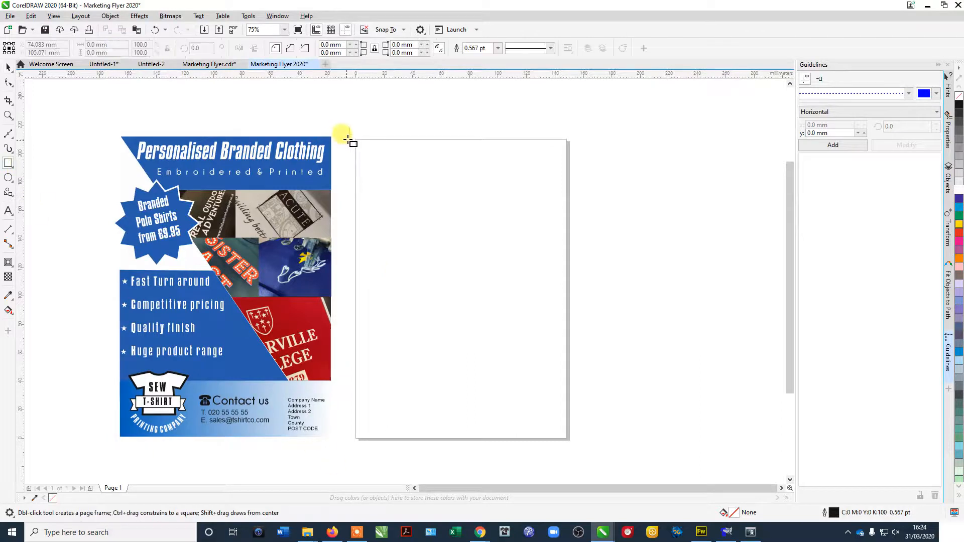
drag(350, 137, 583, 196)
drag(347, 382, 593, 445)
click(8, 67)
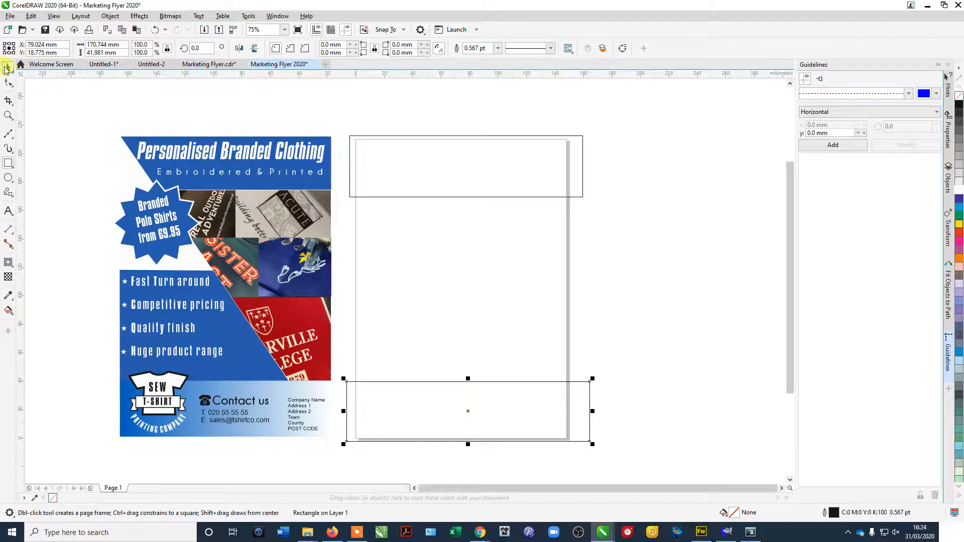
click(86, 89)
click(9, 136)
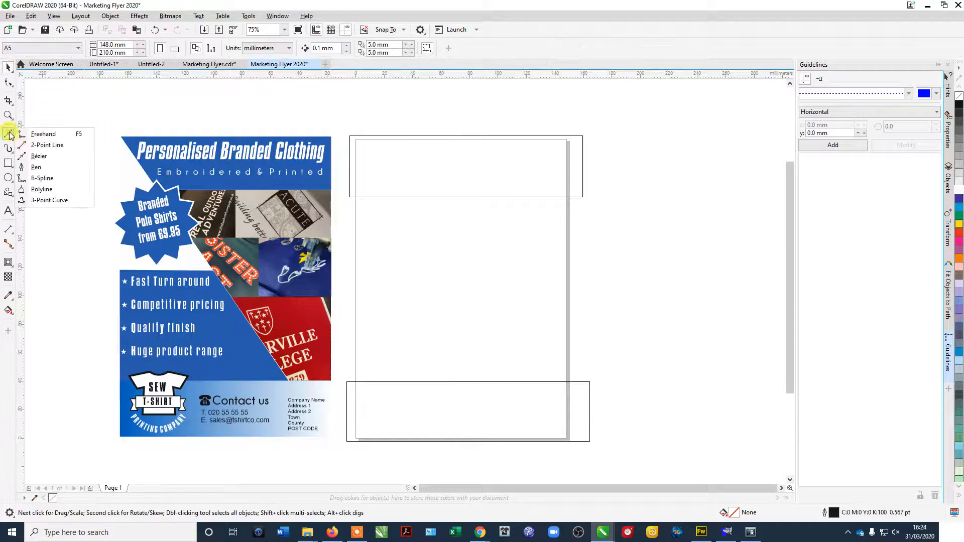
click(33, 157)
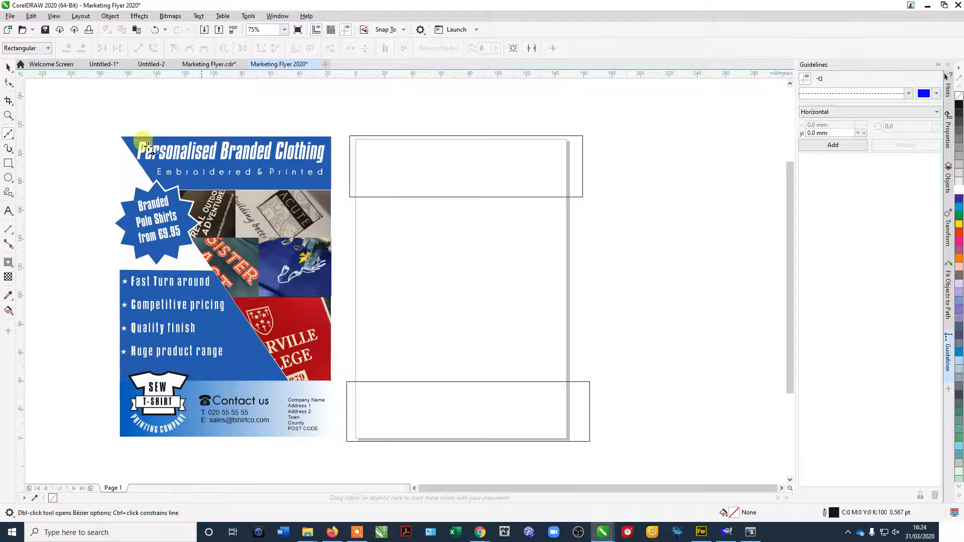
click(8, 67)
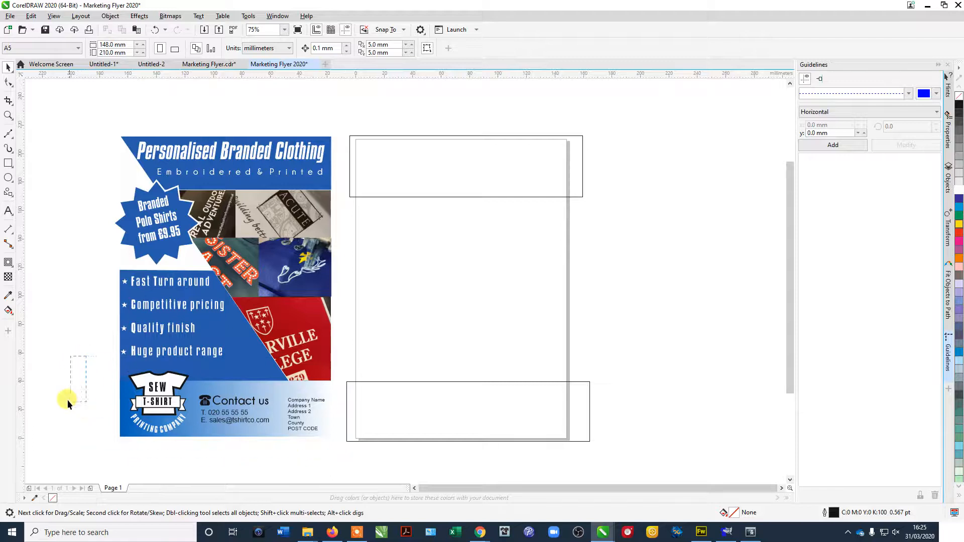
drag(199, 457, 198, 457)
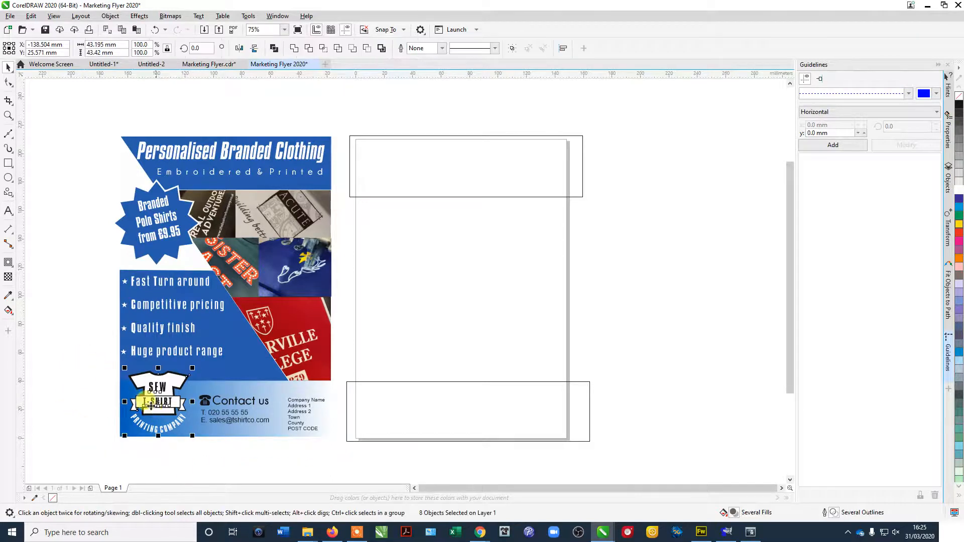
click(79, 344)
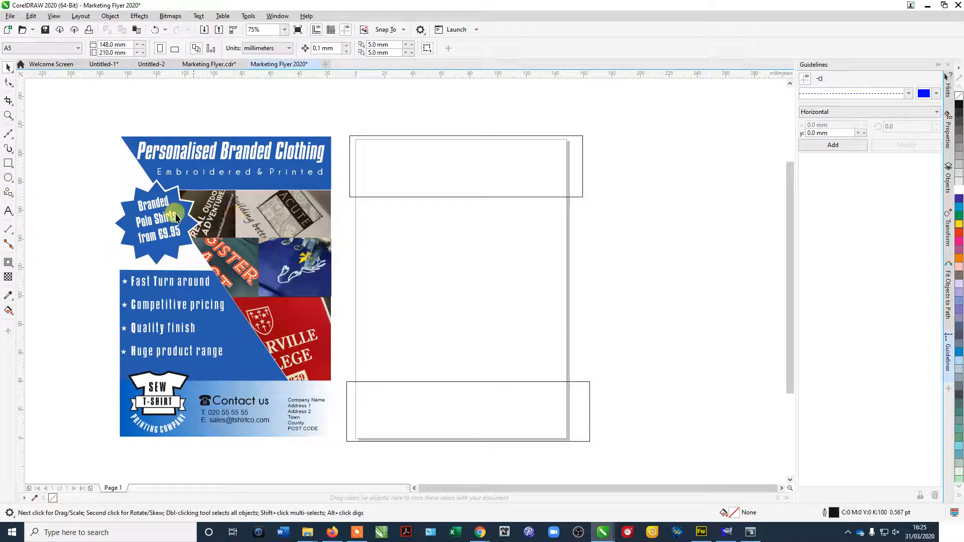
Step: Draw a rectangle about 79 x 20 mm in the empty area to the right of the page
click(8, 163)
drag(506, 184, 365, 221)
drag(527, 183, 639, 212)
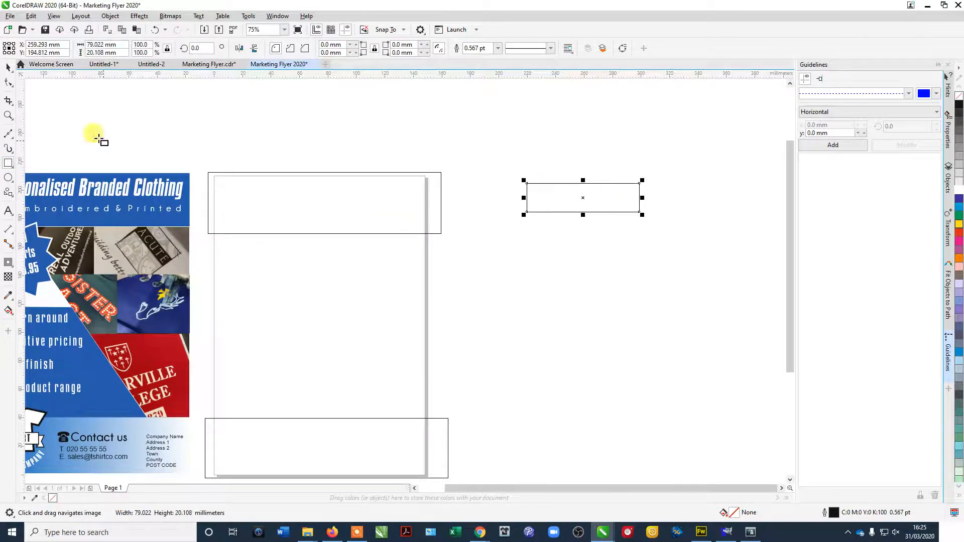
Step: Add the artistic text "SOUTH EAST WORKWEAR" on two lines just above the small rectangle
click(8, 211)
click(534, 169)
text(So)
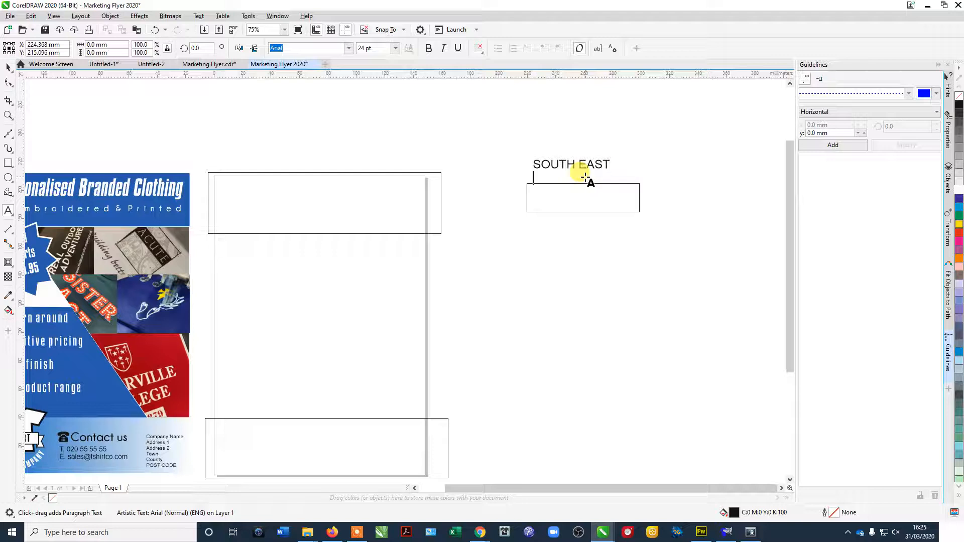
key(Escape)
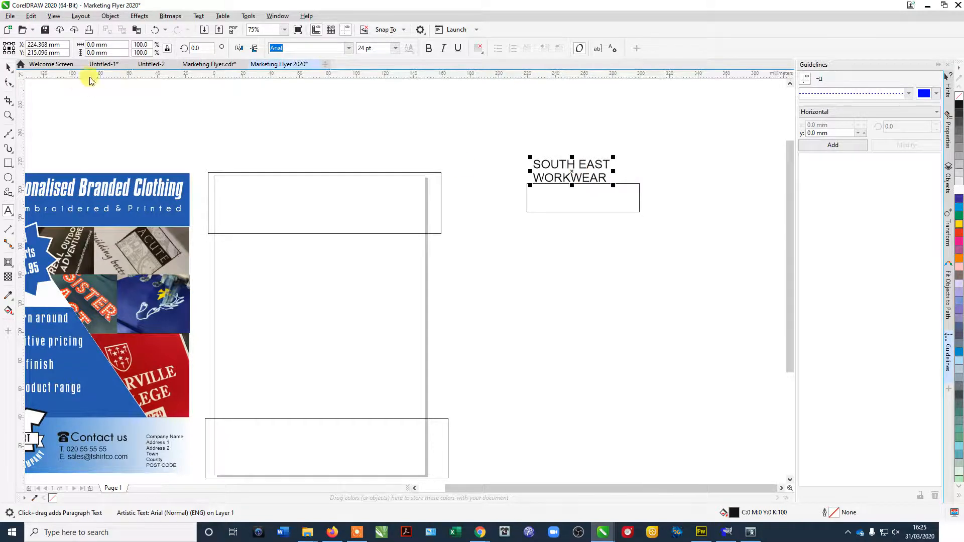
Step: Change the font of the SOUTH EAST WORKWEAR text to Impact
click(9, 68)
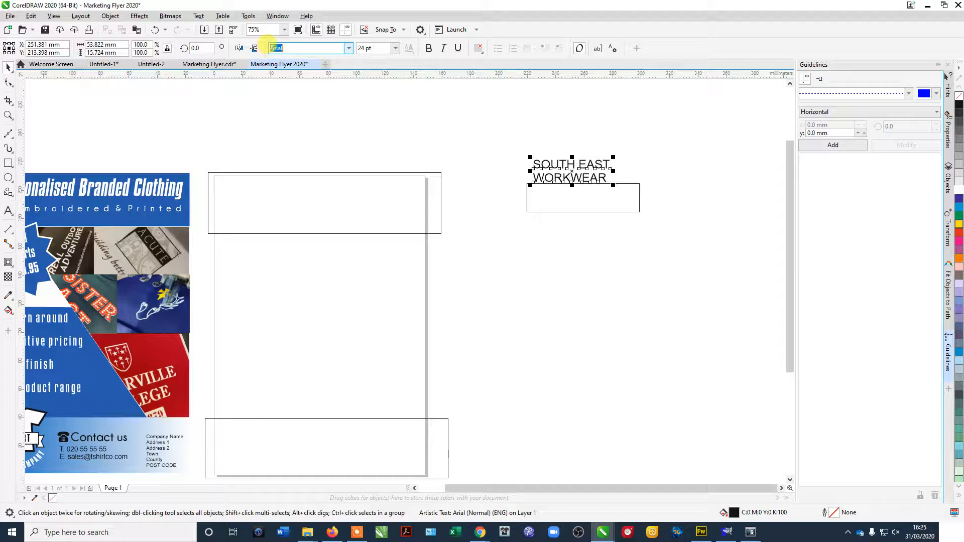
text(ImpacY)
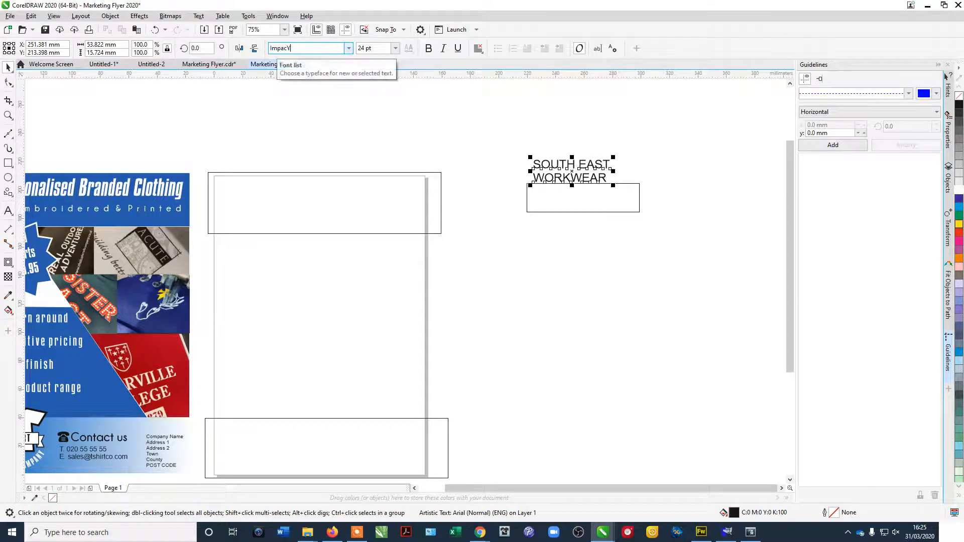
key(BackSpace)
text(t)
key(Return)
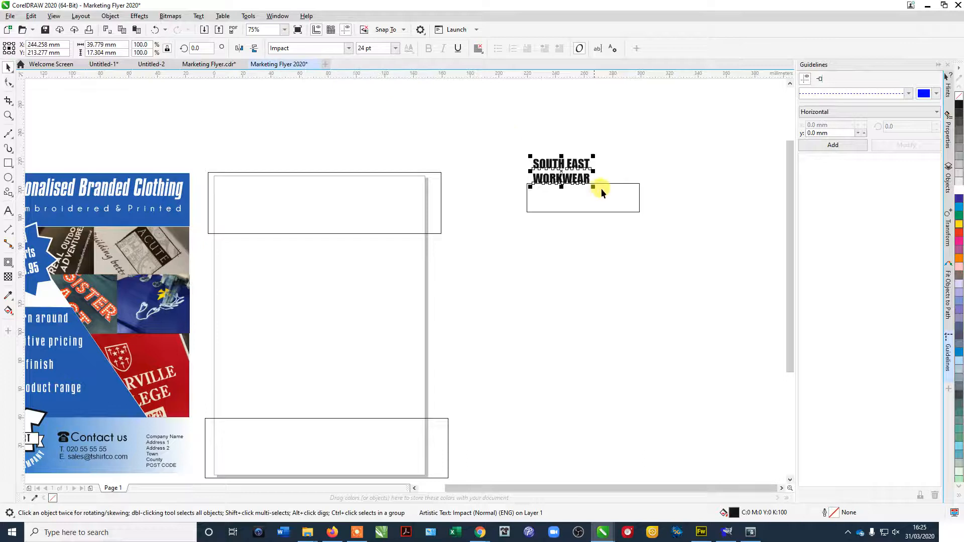
Step: Enlarge the text to about 77 mm wide to nearly match the small rectangle, and centre its alignment
drag(594, 187, 644, 224)
drag(527, 211, 523, 208)
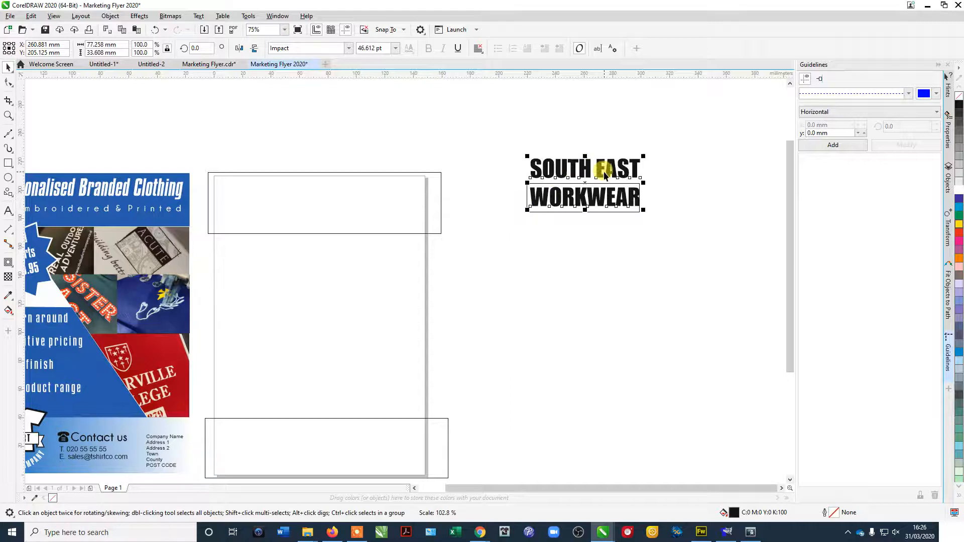
click(478, 47)
click(496, 84)
click(506, 140)
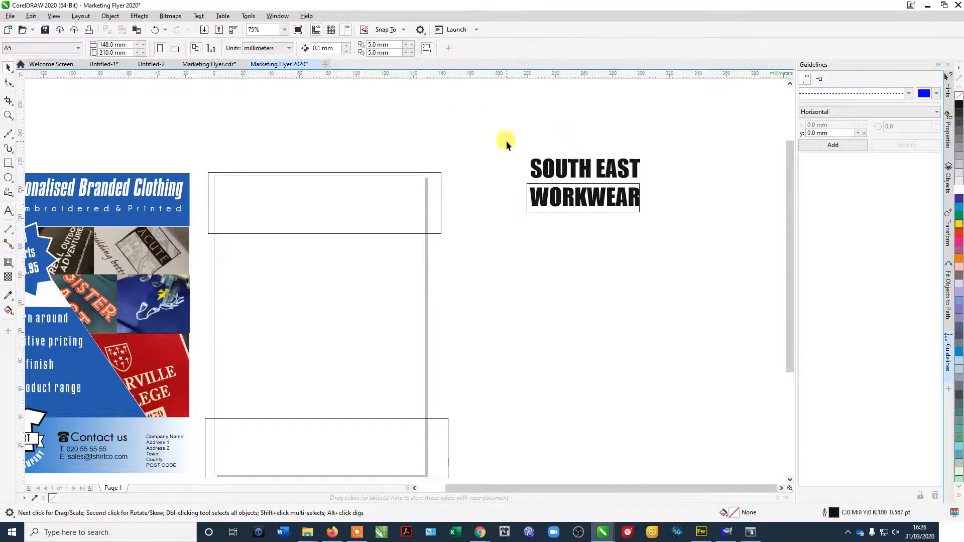
Step: Break the two-line text apart into separate lines and move SOUTH EAST up and left, away from WORKWEAR
click(551, 160)
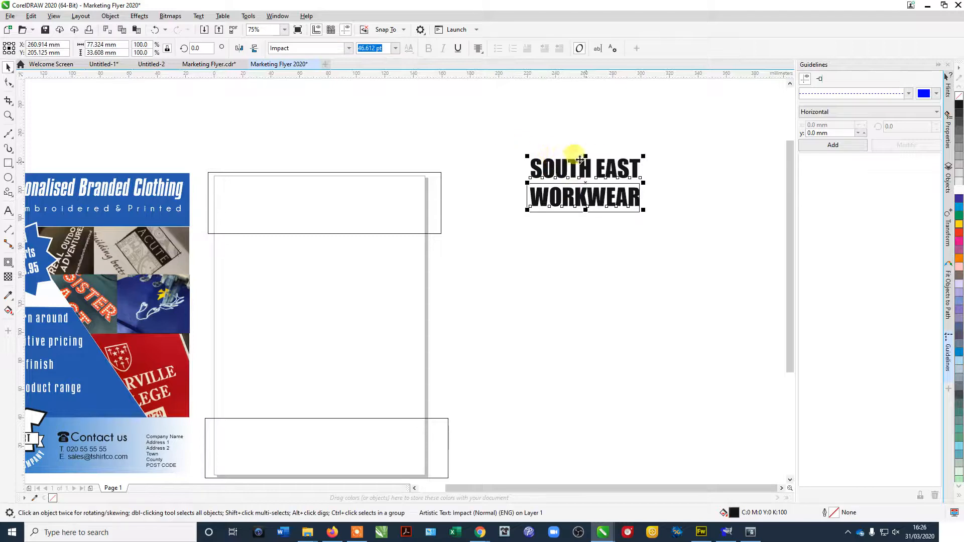
scroll(554, 166, up, 1)
drag(555, 167, 403, 174)
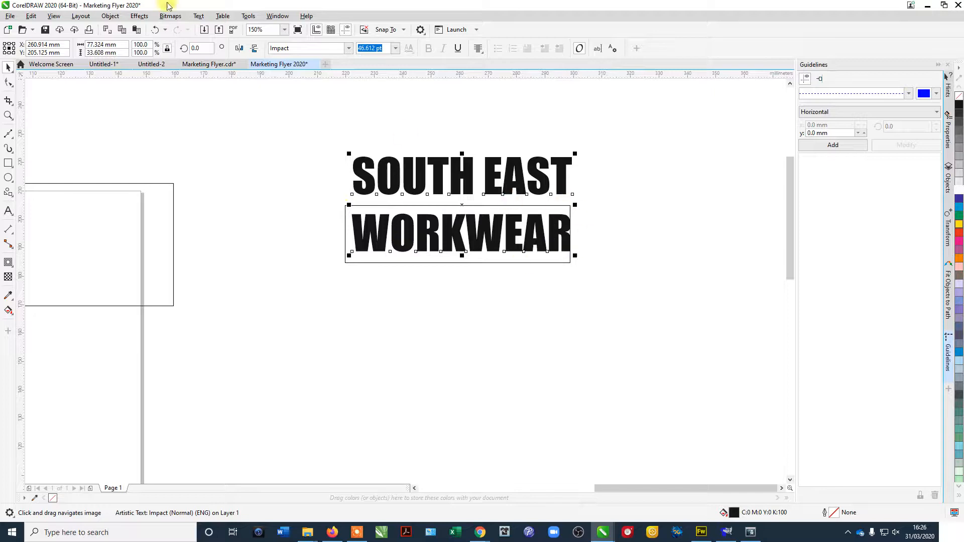
click(104, 17)
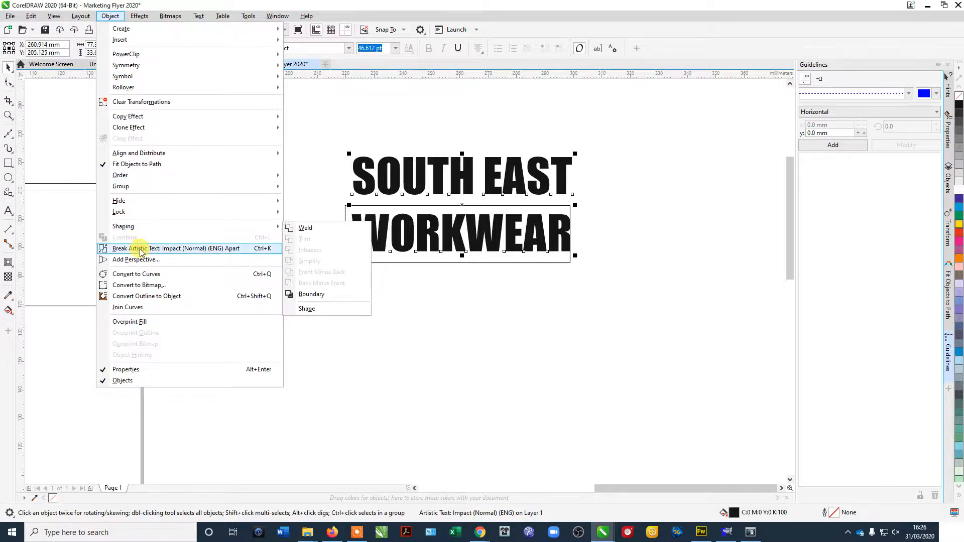
click(294, 161)
click(387, 164)
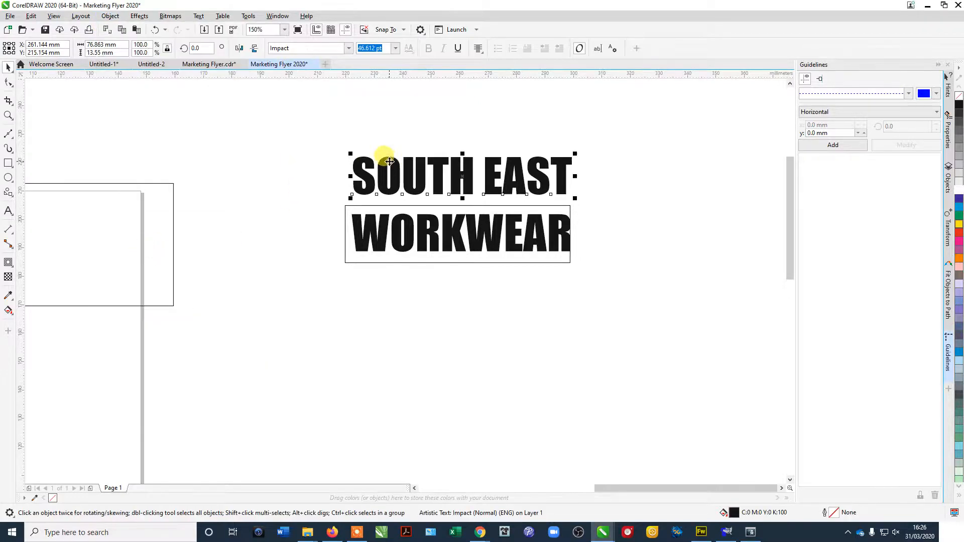
drag(385, 160, 361, 145)
Step: Align WORKWEAR and the small rectangle on their horizontal centres
drag(320, 190, 637, 306)
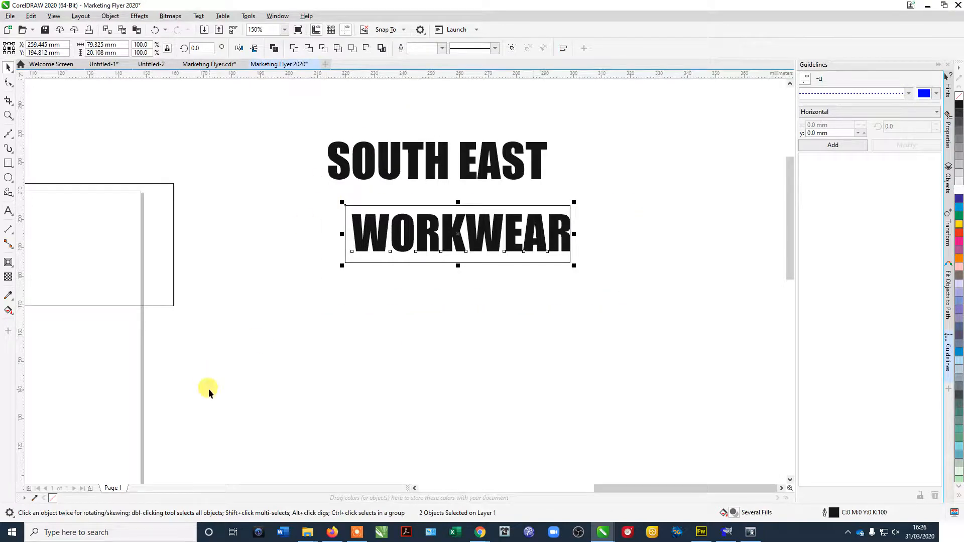
key(c)
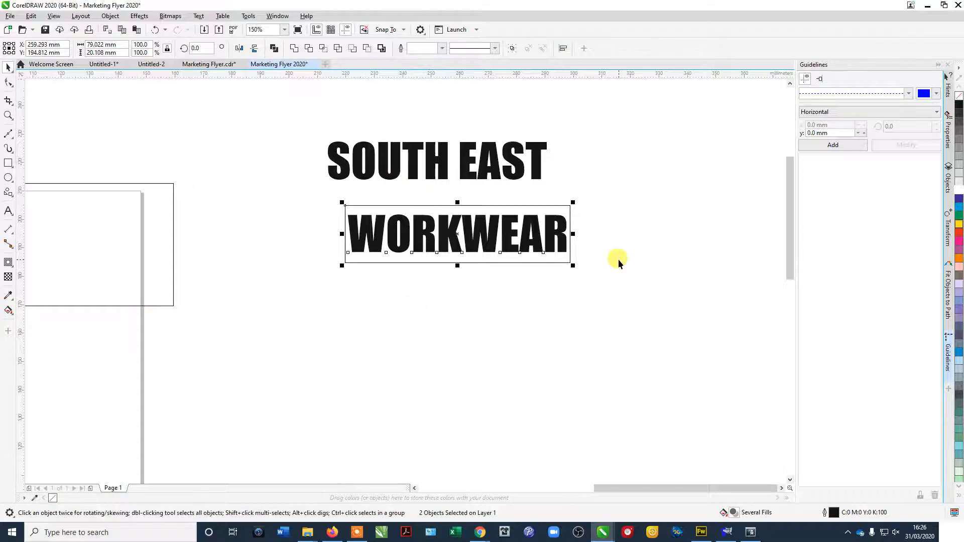
click(564, 307)
Step: Shift WORKWEAR down and slightly right, then align it with the small rectangle on their vertical centres
click(538, 239)
drag(537, 239, 542, 258)
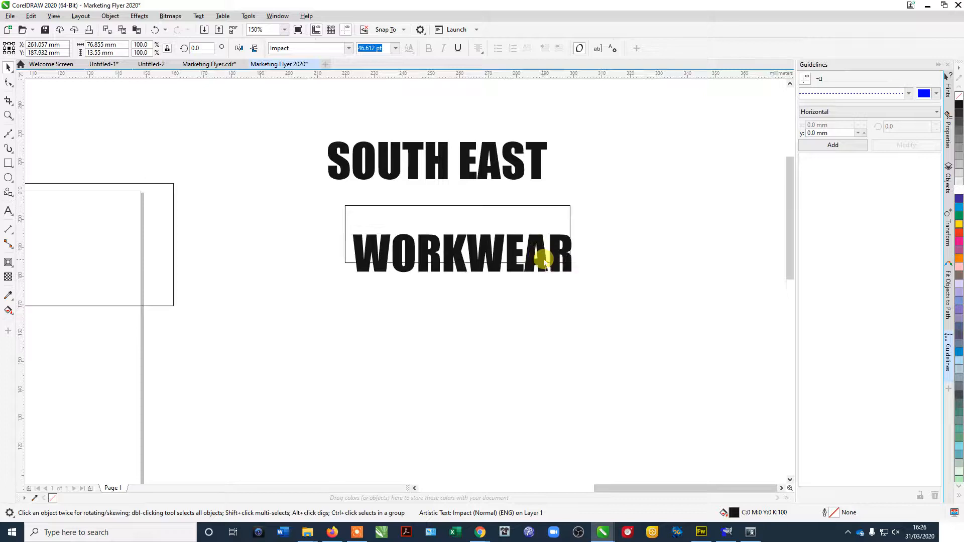
drag(615, 303, 288, 200)
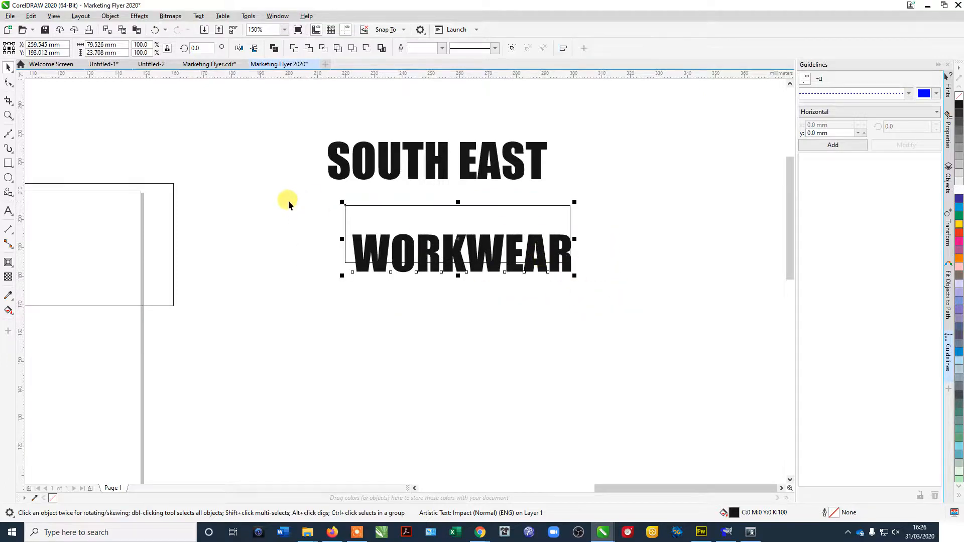
key(e)
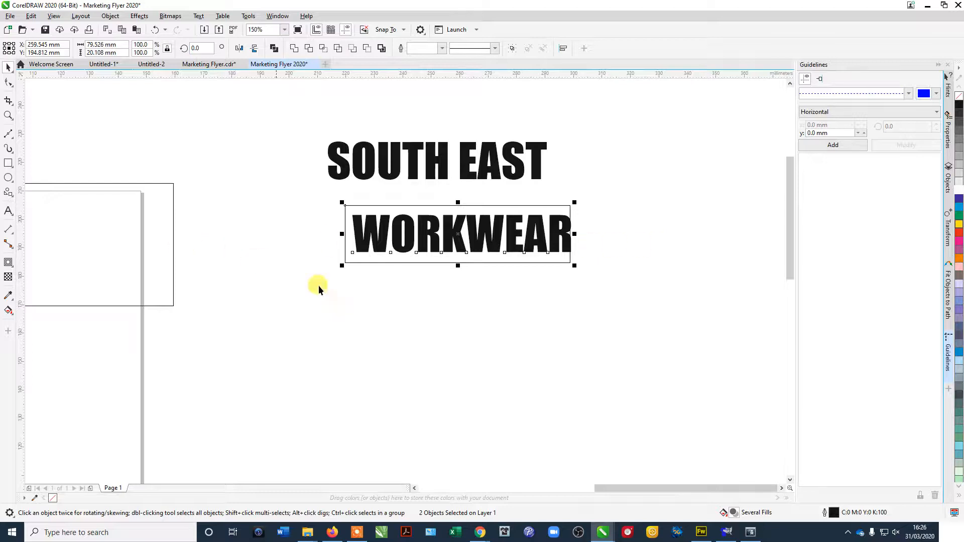
Step: Centre WORKWEAR horizontally within the small rectangle and move SOUTH EAST down and slightly right to sit just above it
key(x)
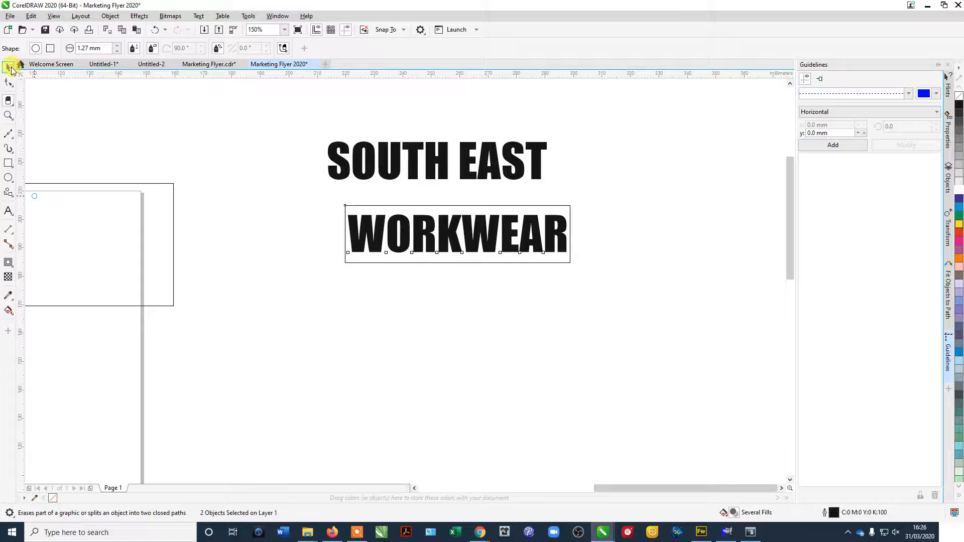
click(8, 66)
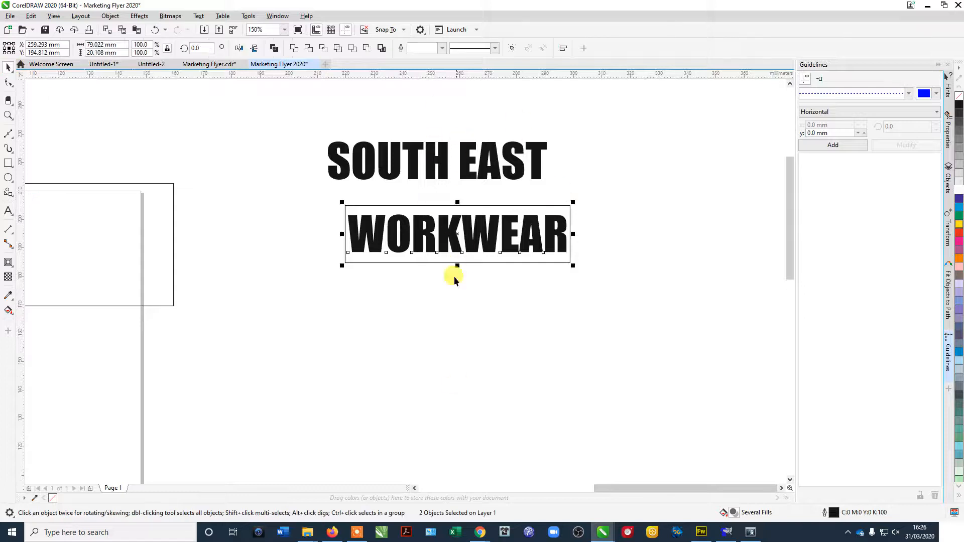
drag(445, 175, 462, 194)
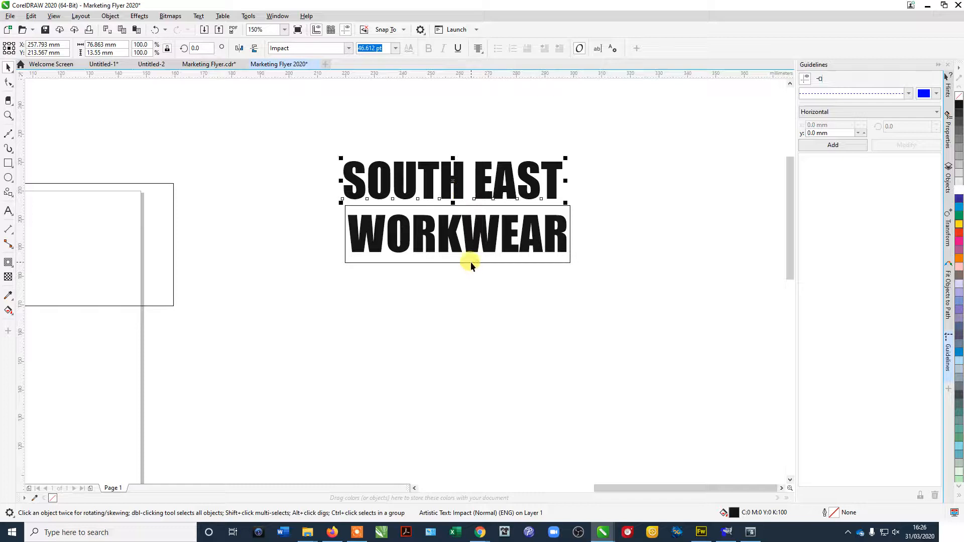
Step: Reduce the small rectangle's height to about 18 mm and align it with WORKWEAR on their horizontal centres
click(470, 262)
drag(456, 265, 453, 256)
drag(600, 290, 297, 191)
key(e)
click(315, 141)
click(552, 178)
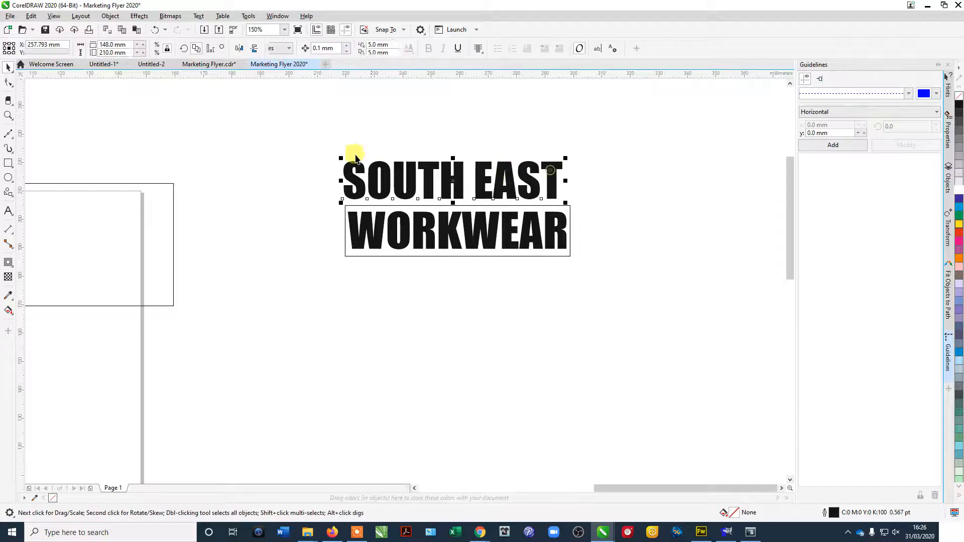
Step: Add vertical guidelines on both sides of the small rectangle and fit SOUTH EAST between them by shifting and enlarging it to about 79 mm wide
drag(20, 216, 347, 176)
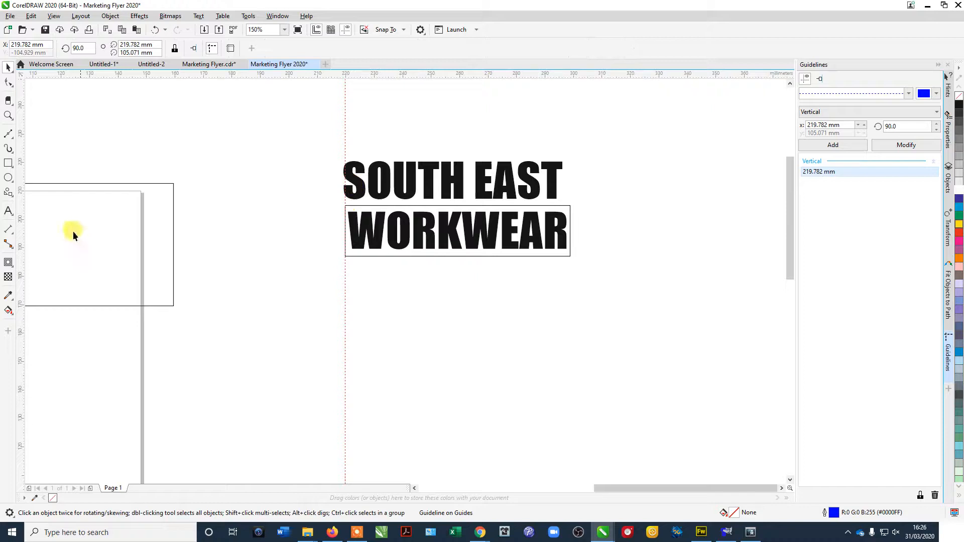
drag(457, 267, 571, 239)
click(504, 186)
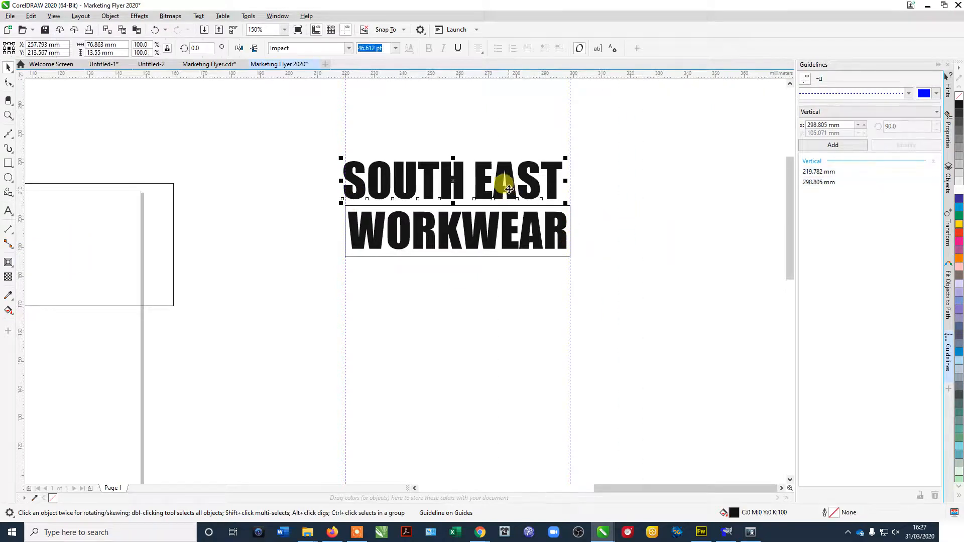
key(Right)
key(Right)
key(Right)
key(Right)
key(Right)
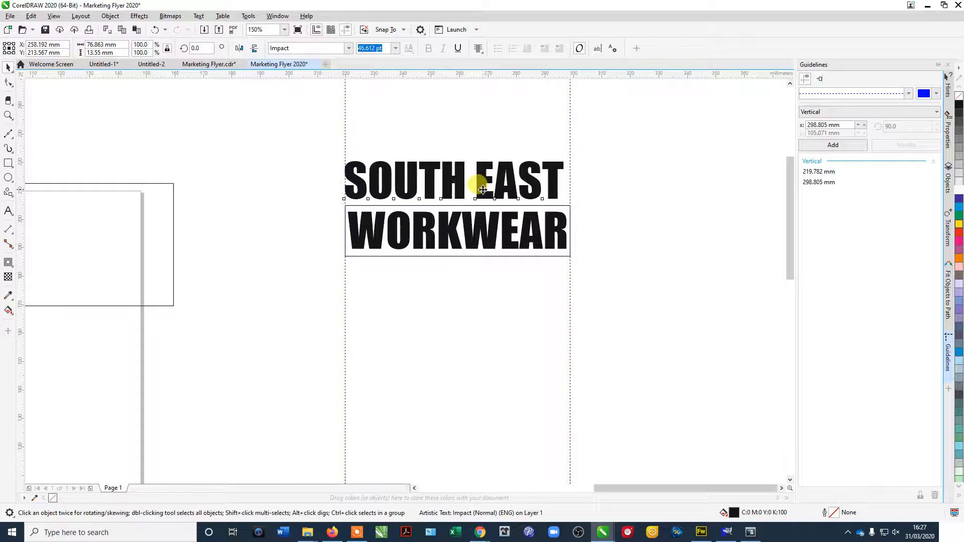
key(Right)
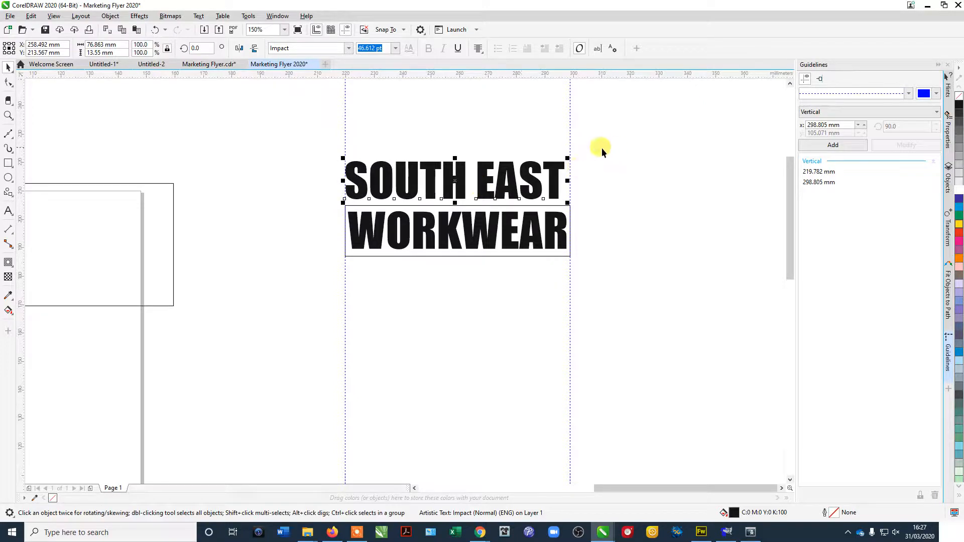
drag(567, 159, 577, 151)
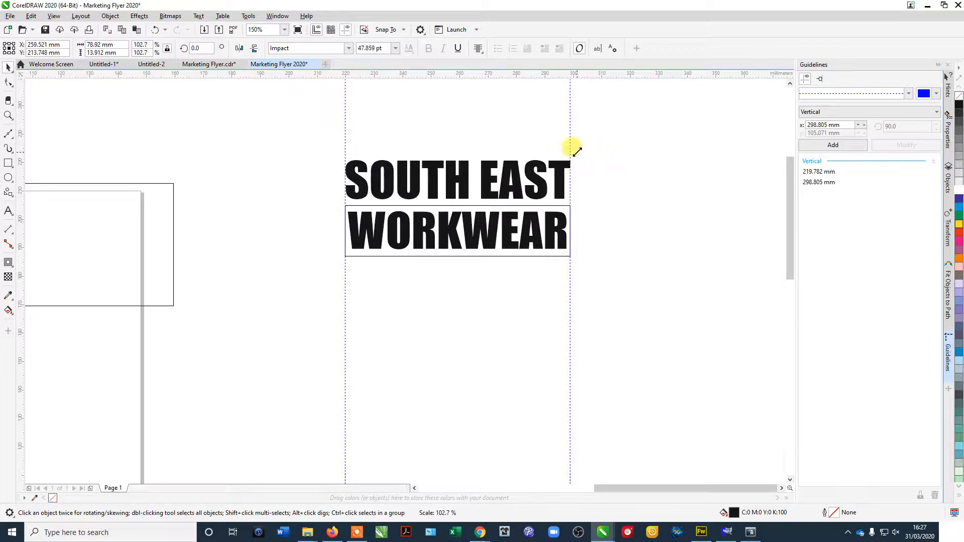
Step: Fill the small rectangle behind WORKWEAR with Sky Blue from the CMYK colours
click(617, 254)
drag(628, 301, 560, 291)
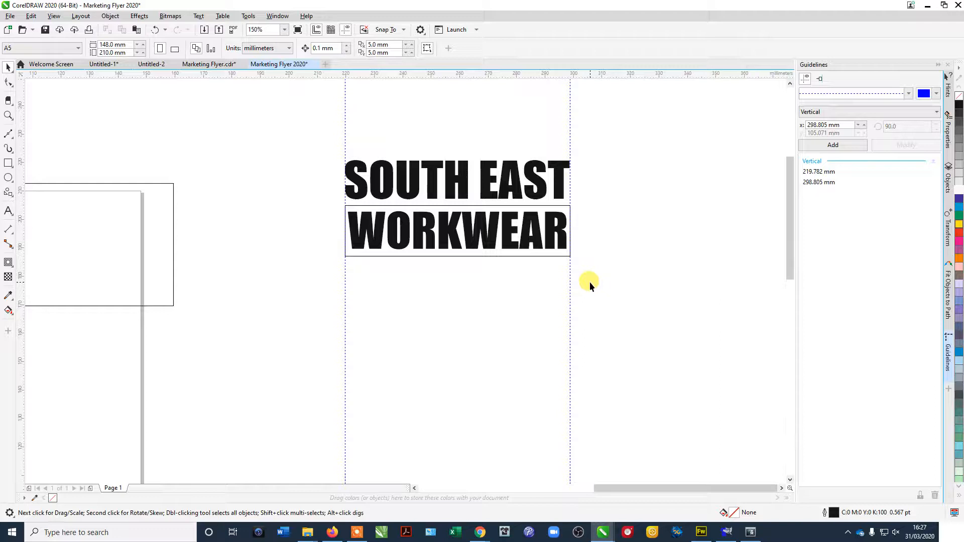
click(556, 256)
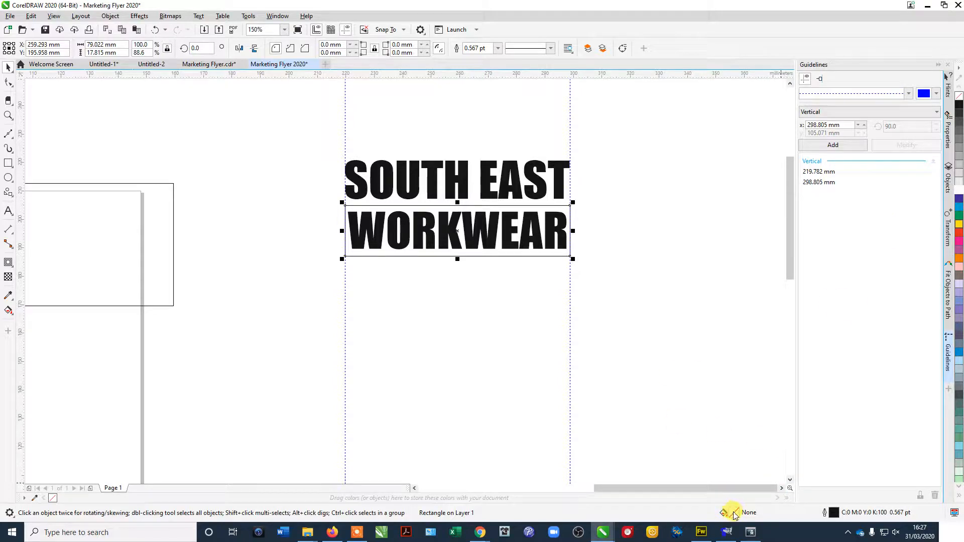
click(959, 353)
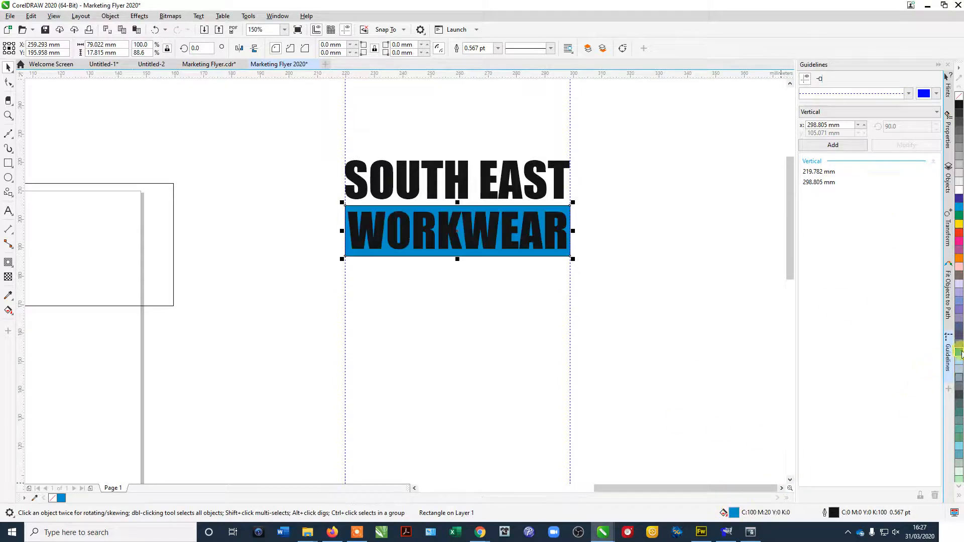
Step: Open the small rectangle's uniform fill for editing, choose the RGB Palette and switch to the colour viewers
double_click(733, 512)
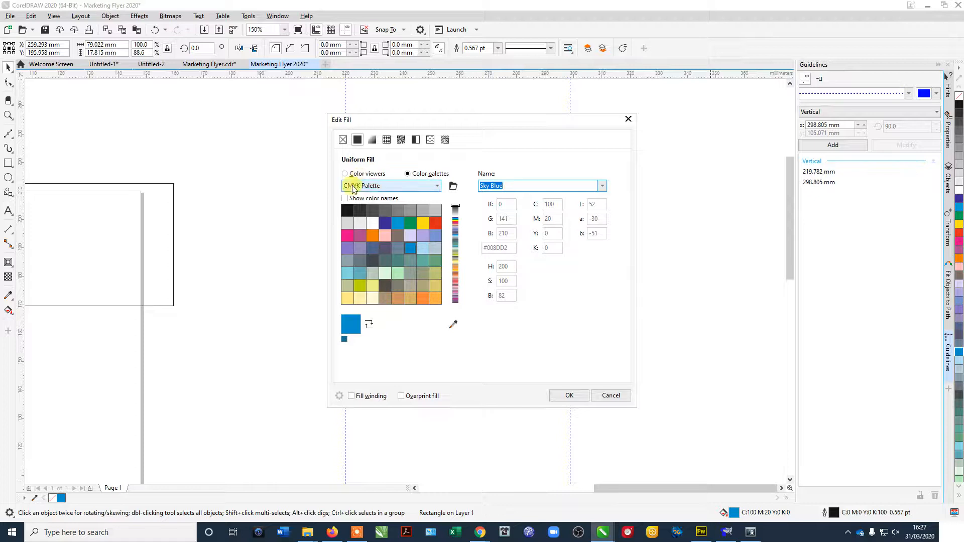
click(435, 186)
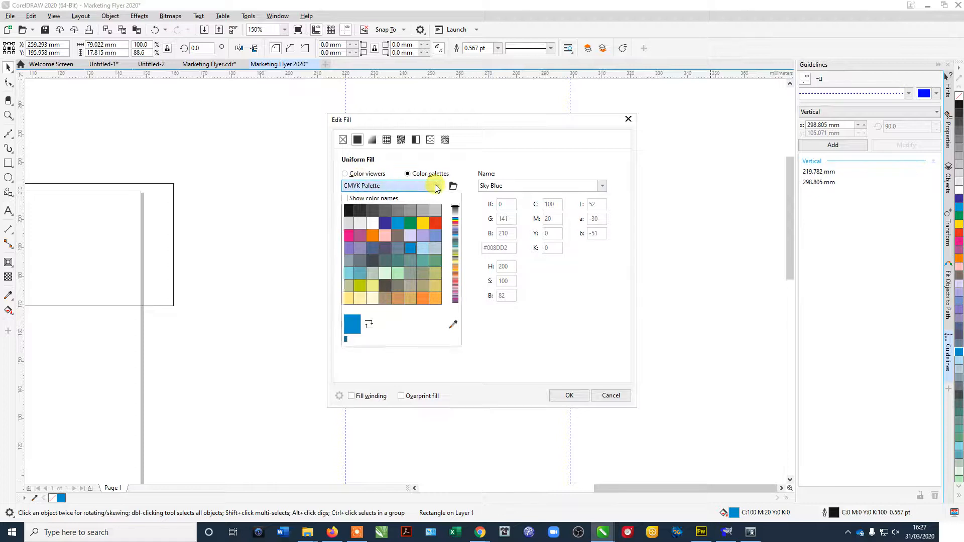
click(389, 291)
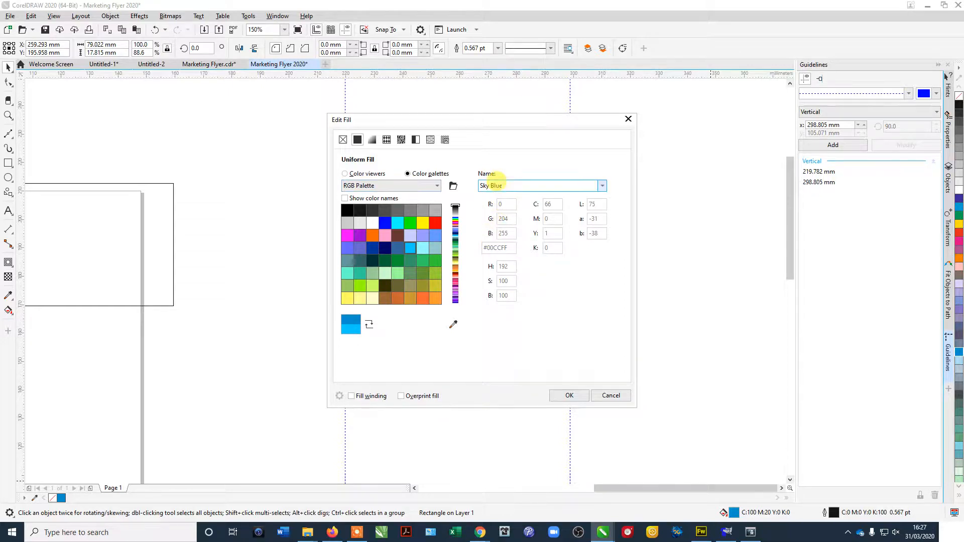
click(351, 174)
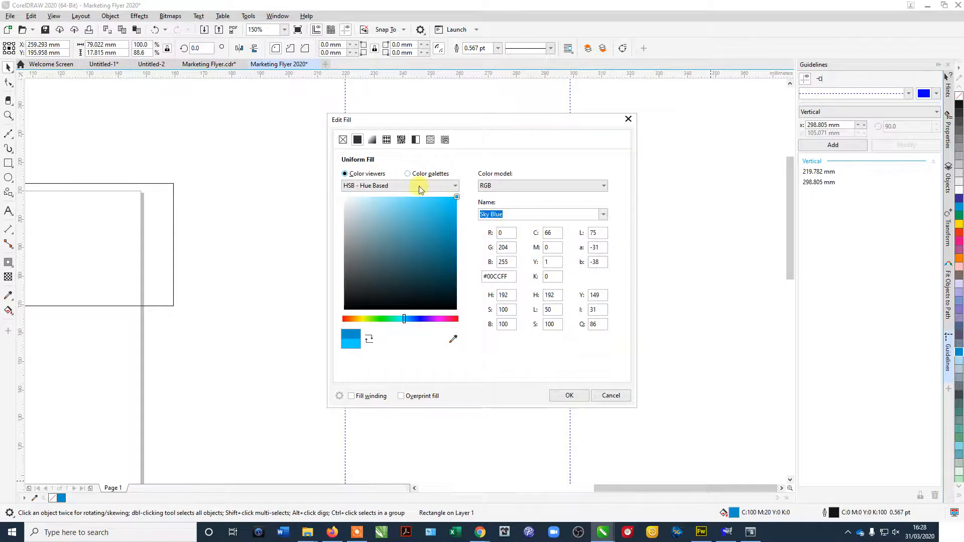
Step: Try out a magenta shade for the fill by varying the hue and shade in the colour viewer
mouse_move(366, 262)
mouse_down()
mouse_move(431, 280)
mouse_move(421, 205)
mouse_move(380, 229)
mouse_move(366, 269)
mouse_move(403, 296)
mouse_move(387, 317)
mouse_move(435, 222)
mouse_up()
drag(396, 329, 442, 320)
drag(435, 225, 435, 230)
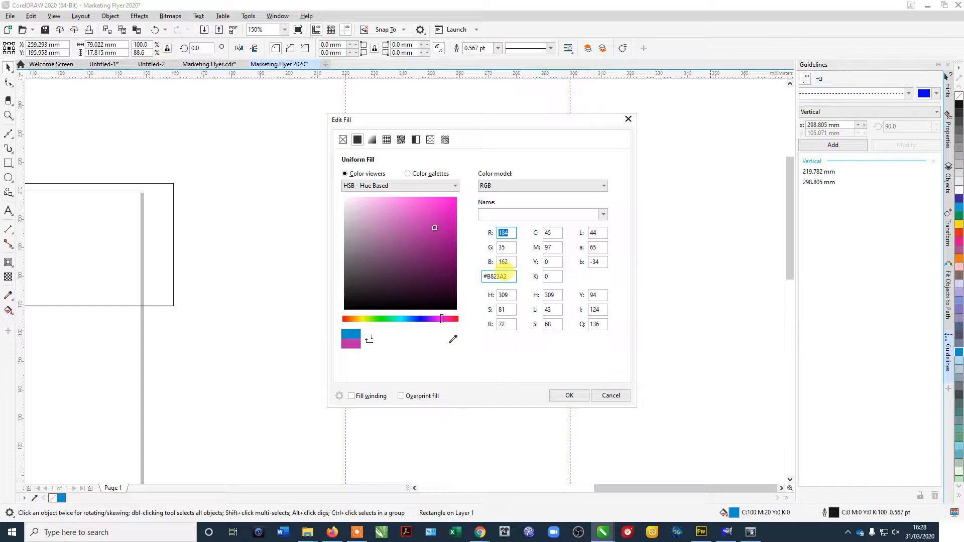
Step: Set the small rectangle's fill to RGB 0, 92, 185 and apply it
text(0)
key(Tab)
text(92)
key(Tab)
text(1)
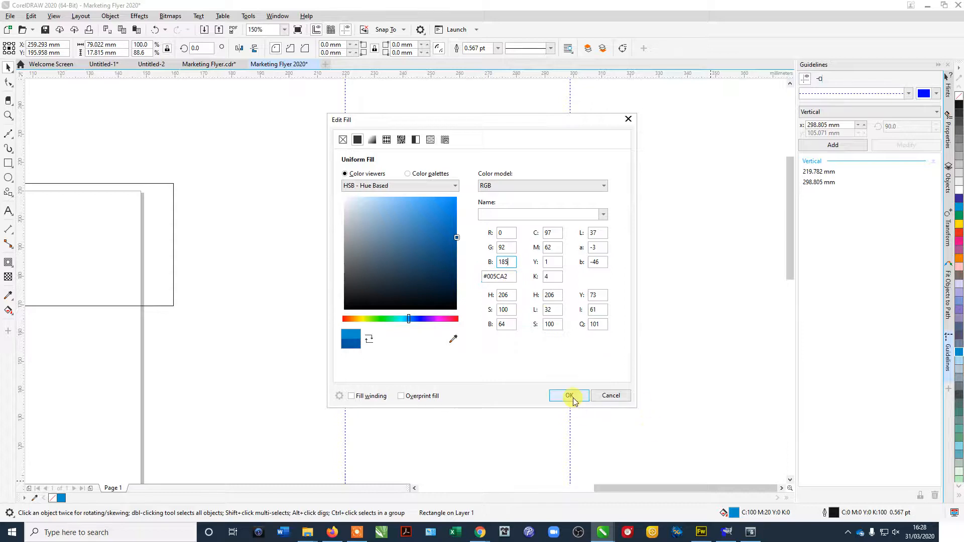
click(570, 397)
click(580, 366)
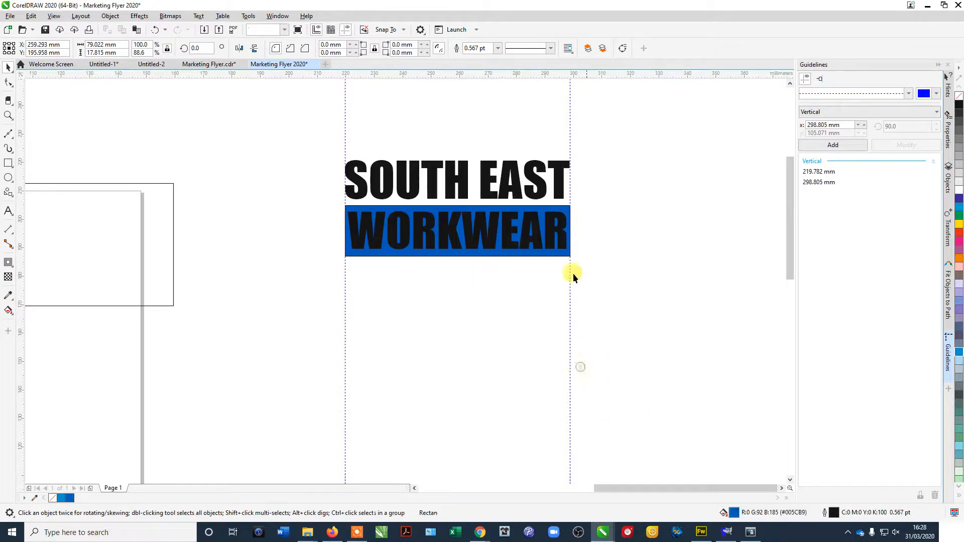
Step: Fill the SOUTH EAST text with the same RGB 0, 92, 185 blue as the rectangle
click(554, 164)
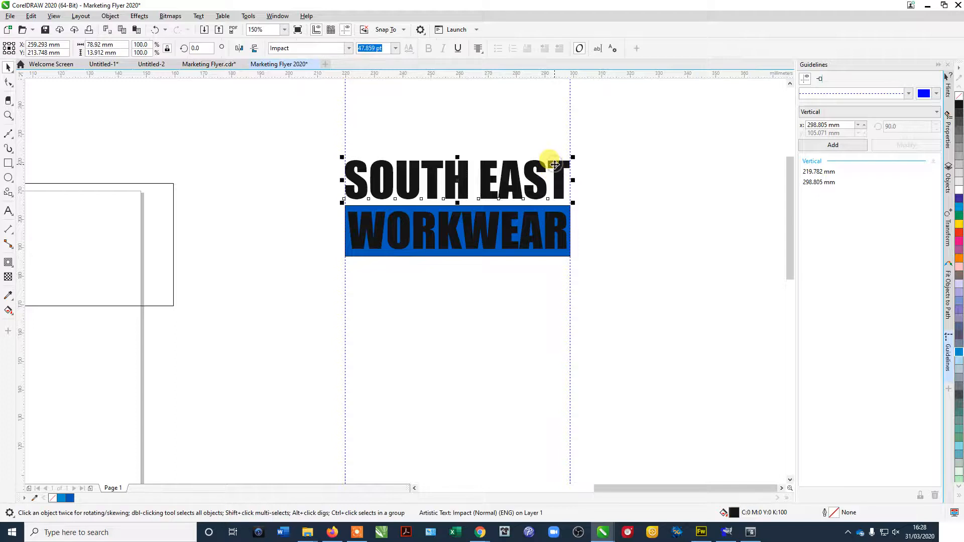
click(70, 499)
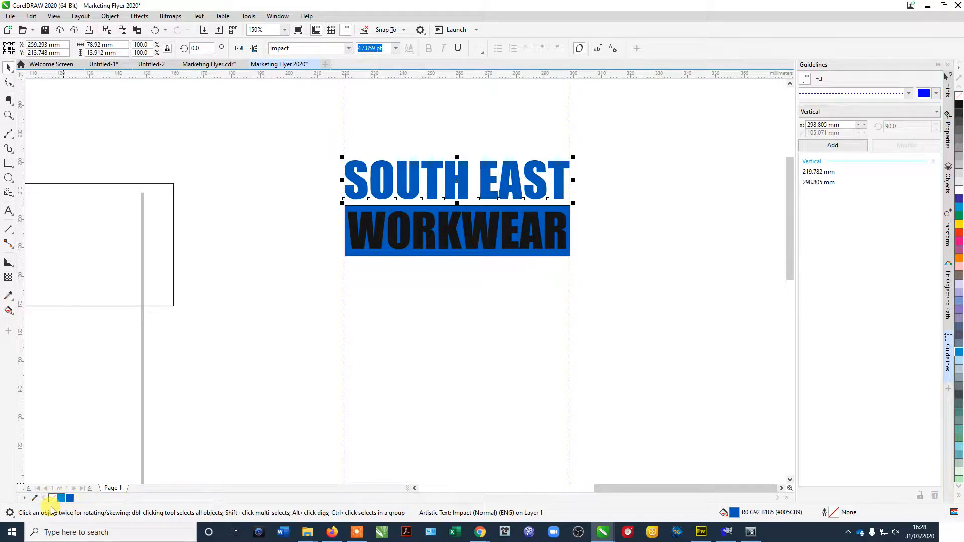
click(313, 265)
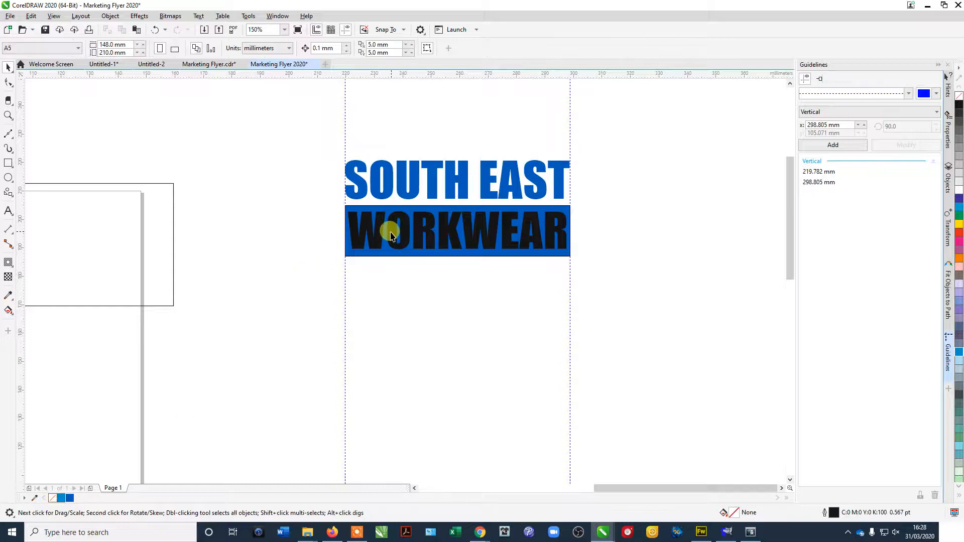
Step: Fill the WORKWEAR text with white
click(371, 245)
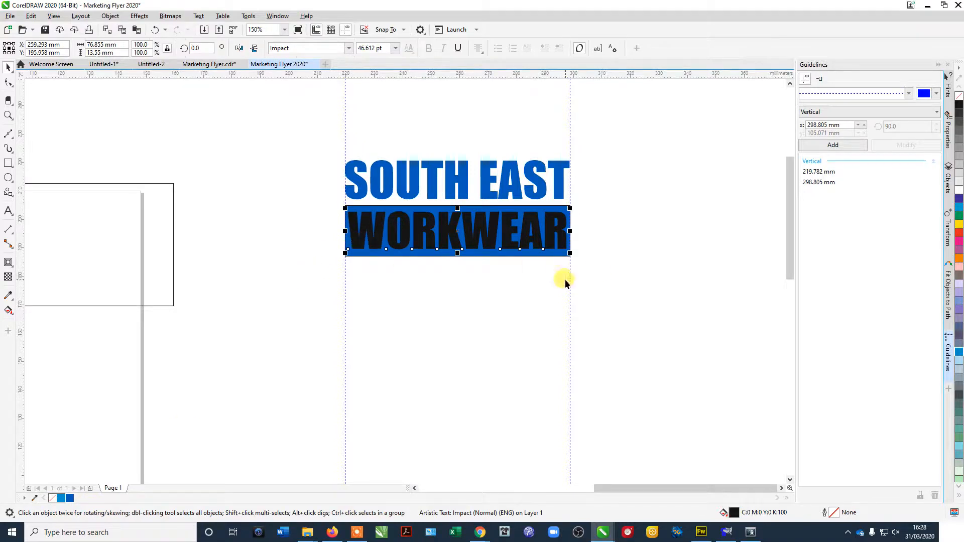
click(959, 191)
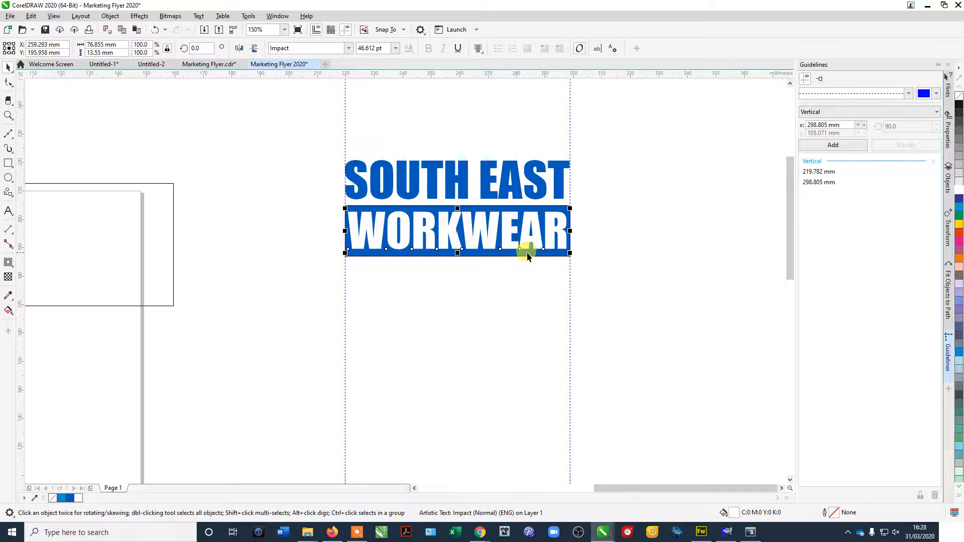
drag(608, 286, 317, 186)
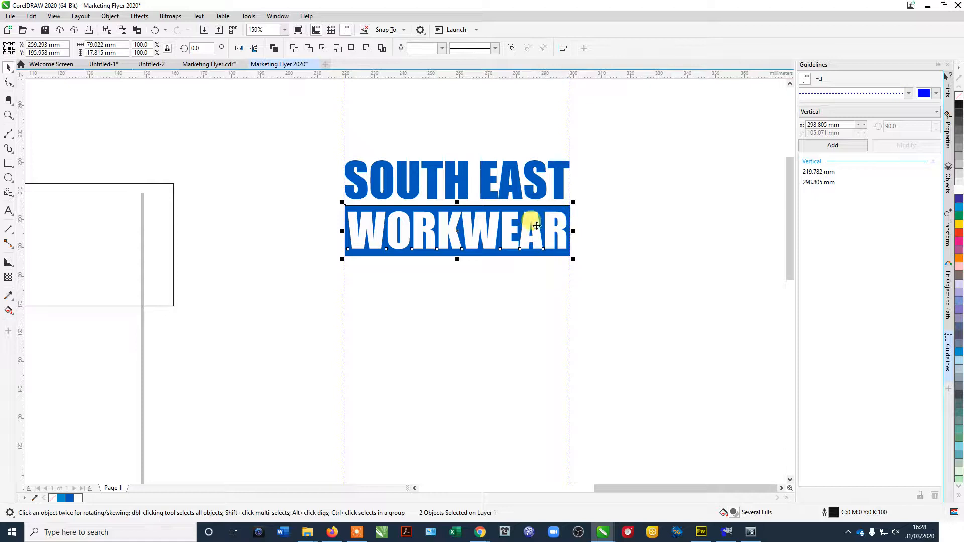
click(612, 260)
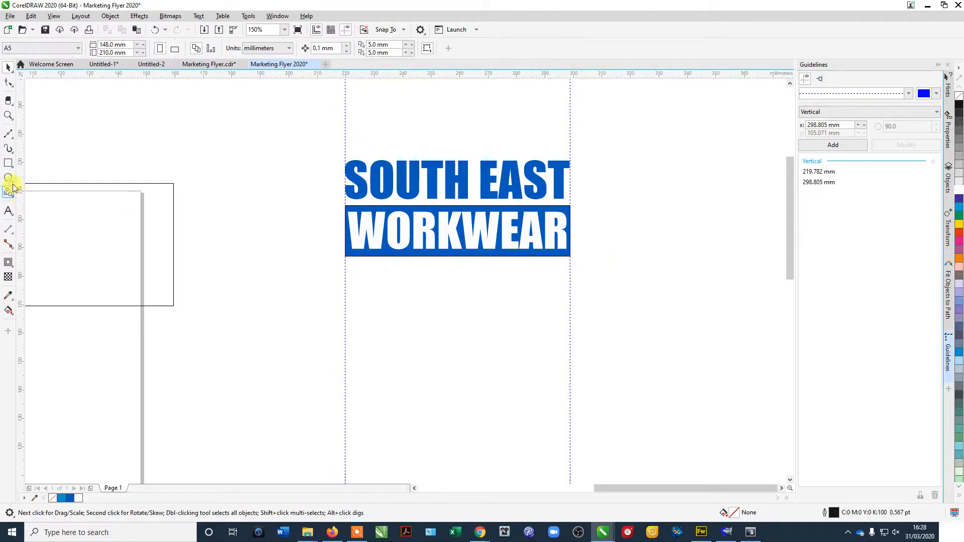
Step: Place a black-filled rectangle about 119 by 50 mm behind the whole SOUTH EAST WORKWEAR logo
click(8, 163)
drag(274, 140, 614, 283)
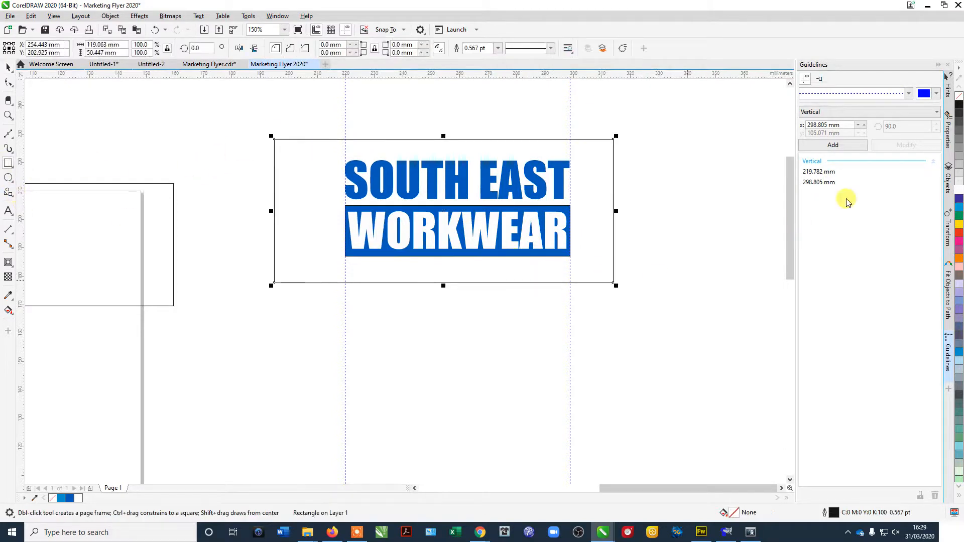
click(955, 105)
click(8, 66)
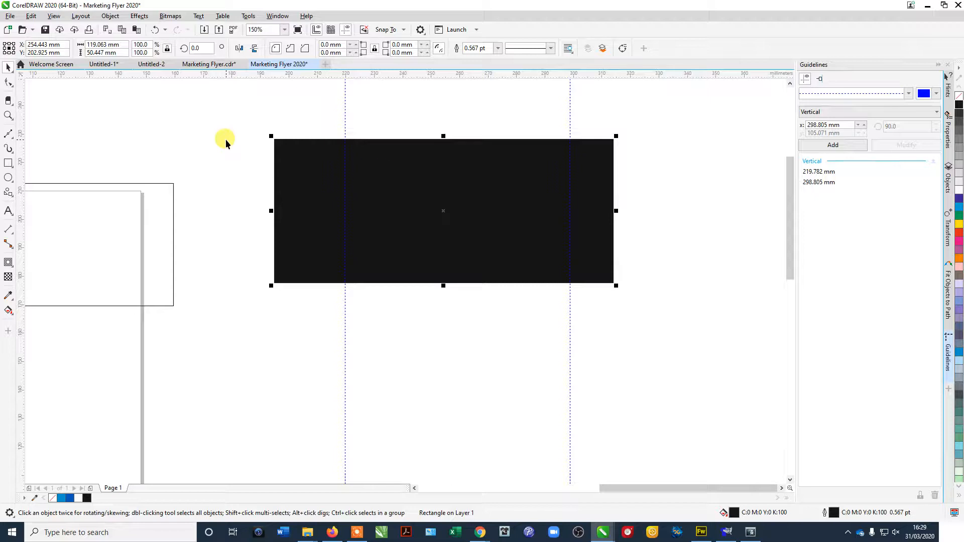
key(shift+Page_Down)
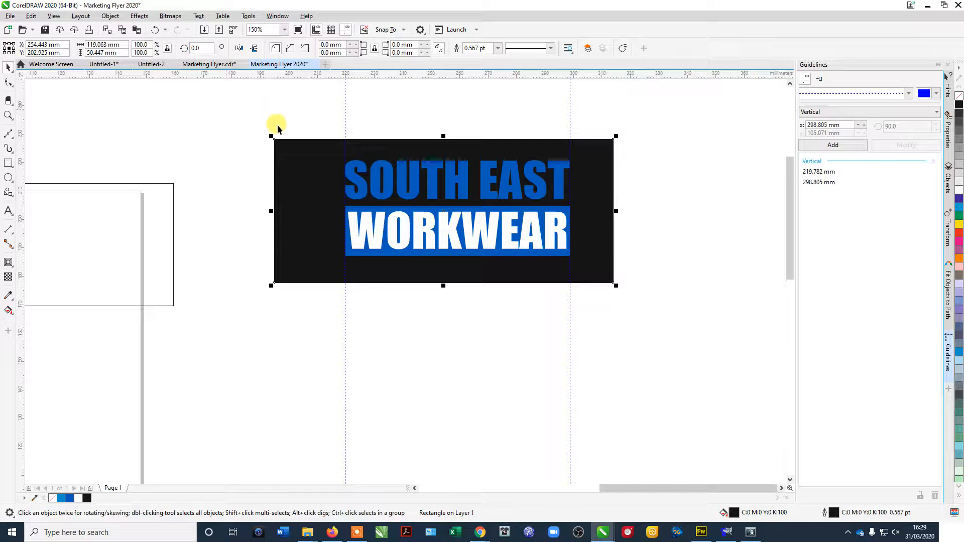
Step: In the Layer 1 object order, raise the black rectangle above the bitmaps and up to the top, and send it to the back again
click(949, 186)
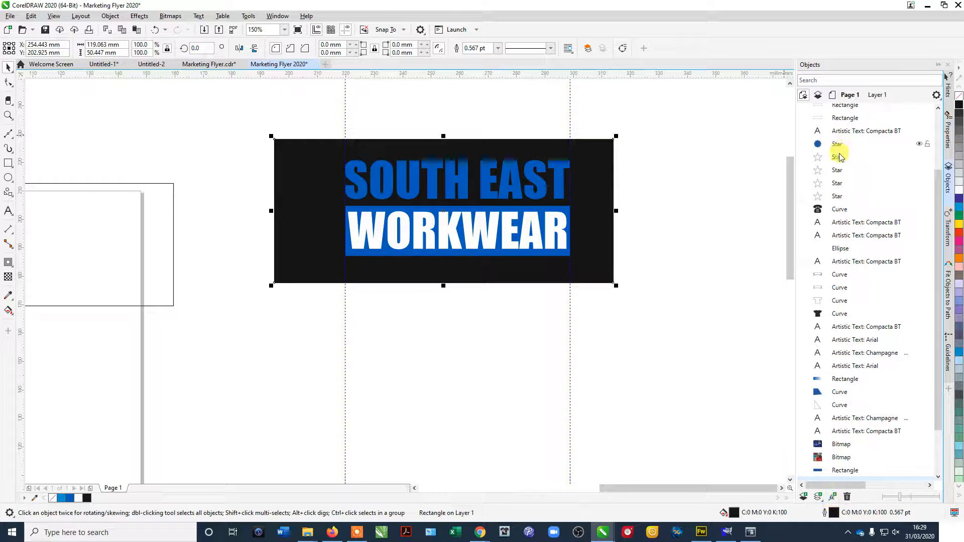
scroll(839, 186, down, 2)
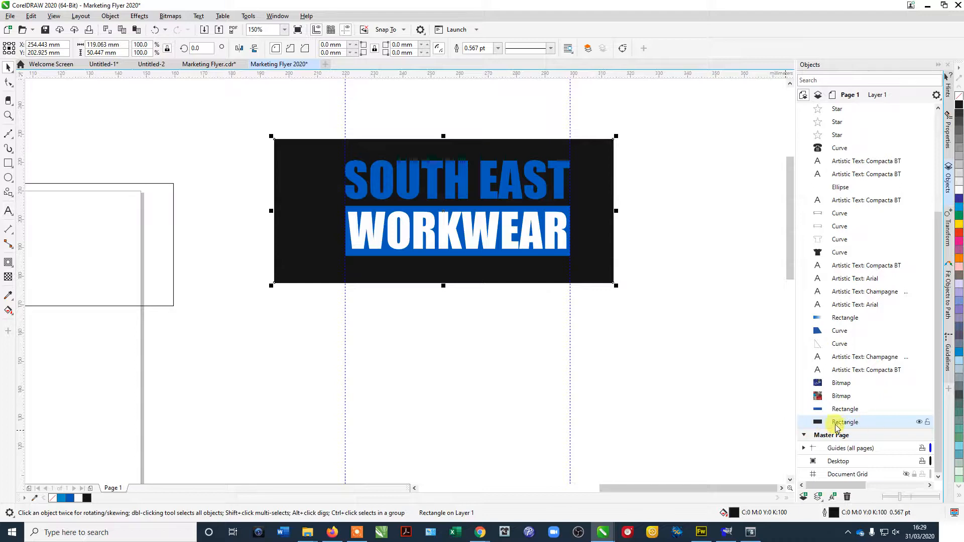
drag(842, 421, 847, 393)
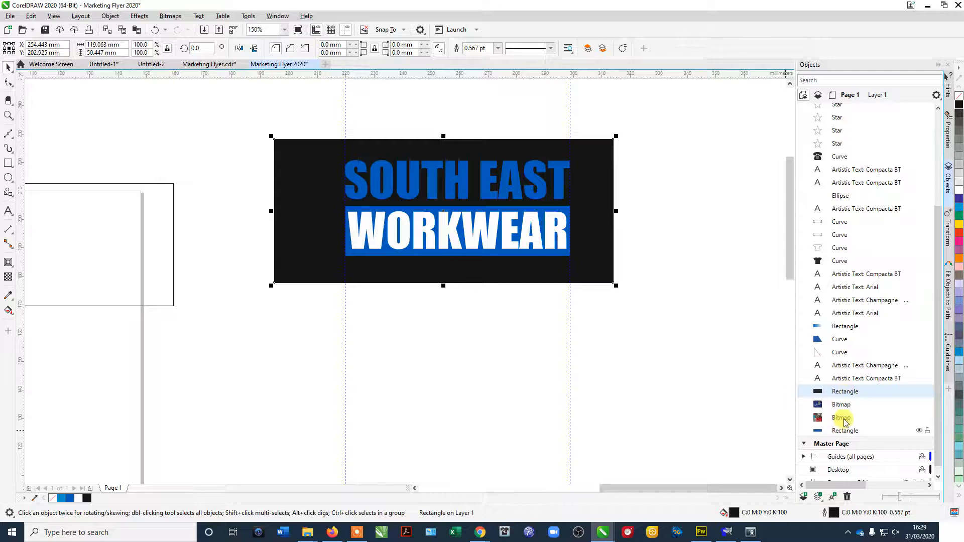
drag(847, 393, 842, 148)
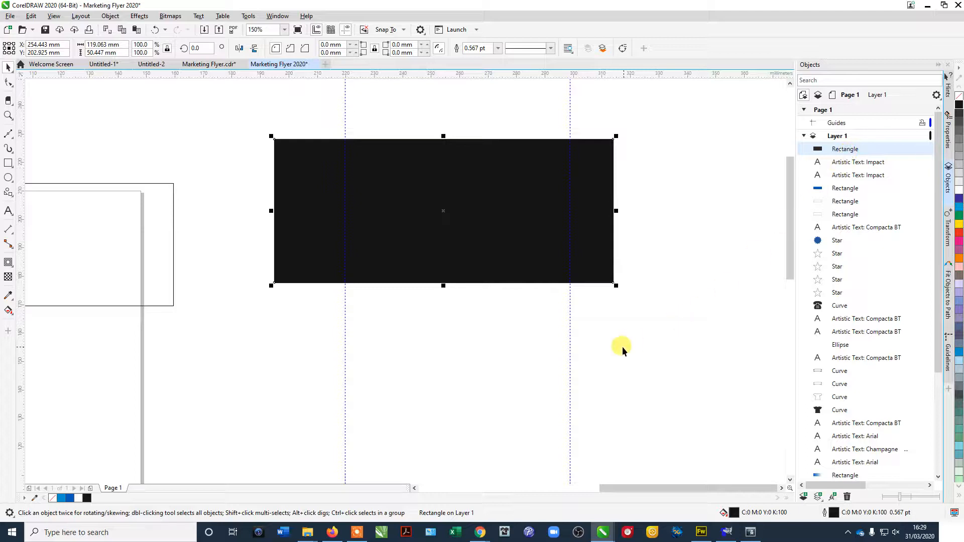
key(shift+Page_Down)
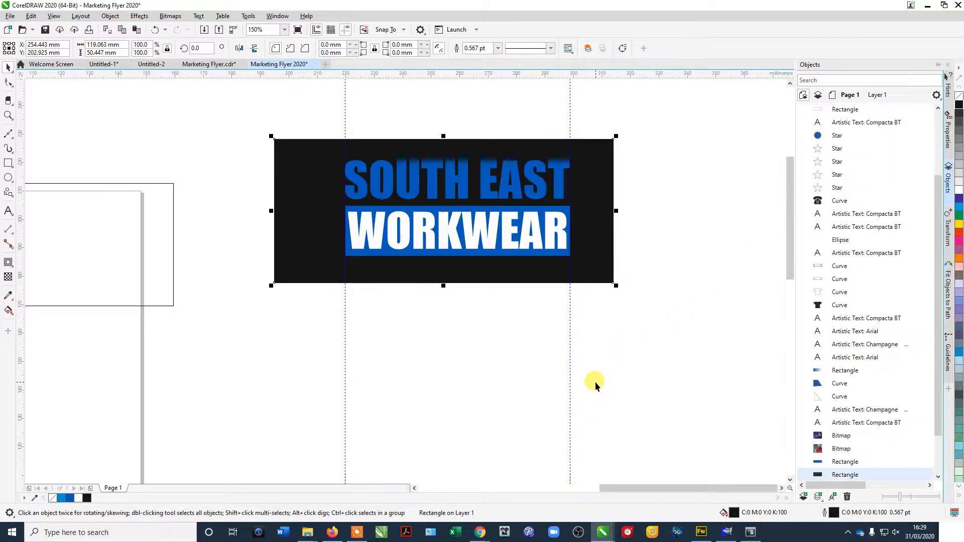
click(577, 320)
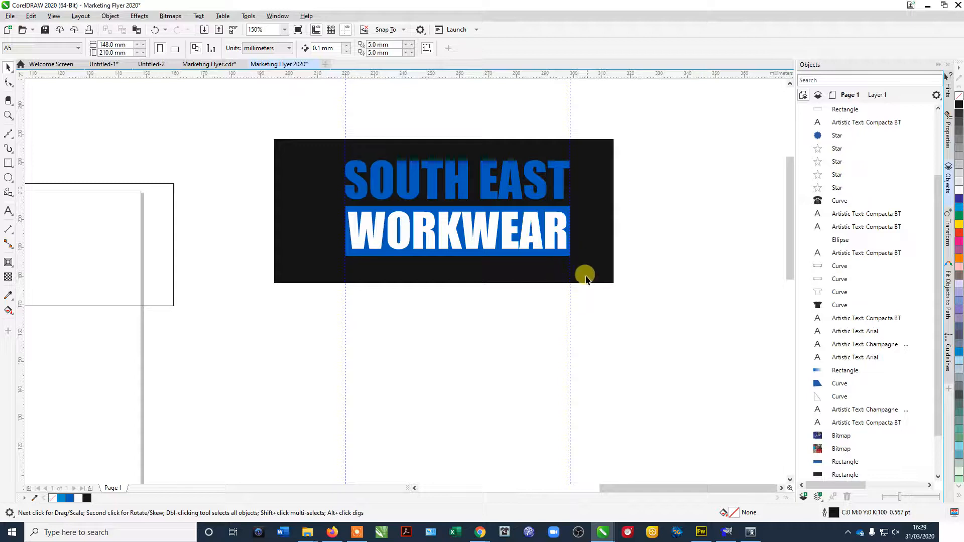
Step: Try grouping the SOUTH EAST text, the WORKWEAR text and the blue rectangle, and undo the grouping
drag(577, 304, 315, 134)
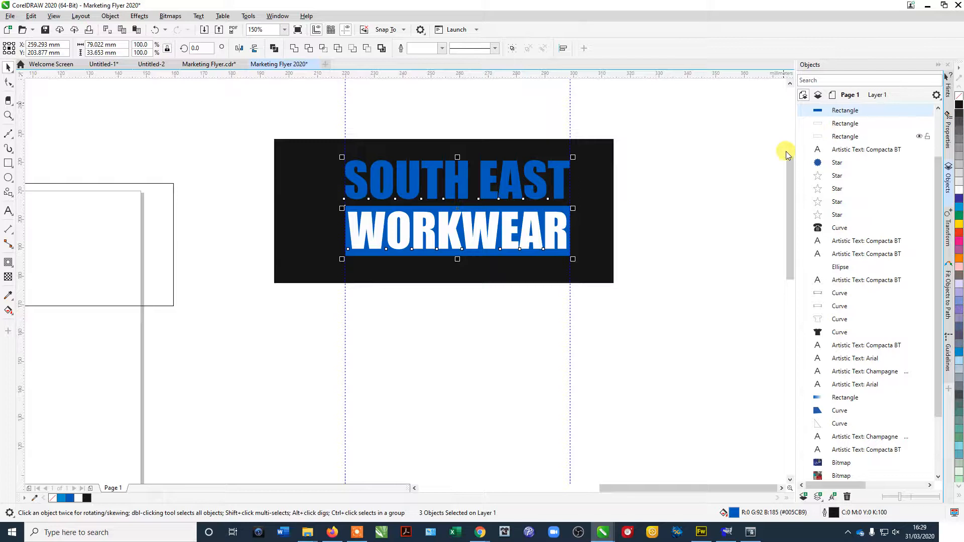
key(ctrl+g)
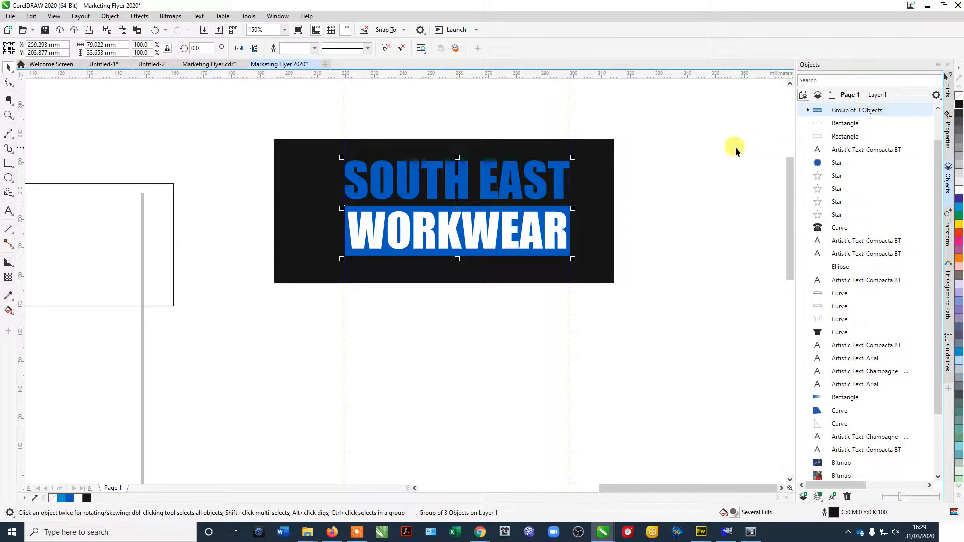
key(ctrl+z)
Step: Combine the SOUTH EAST text, the WORKWEAR text and the blue rectangle into a single curve object
drag(611, 346, 286, 151)
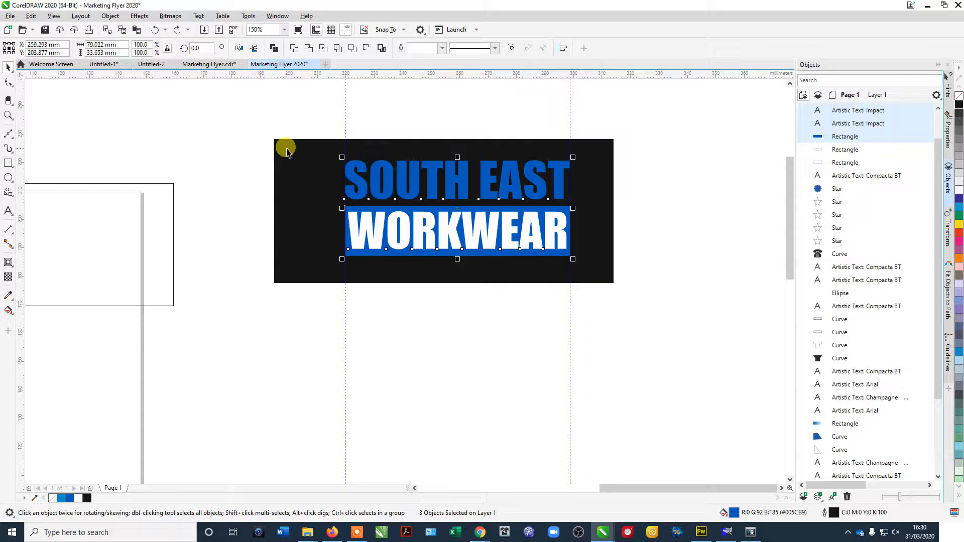
key(ctrl+l)
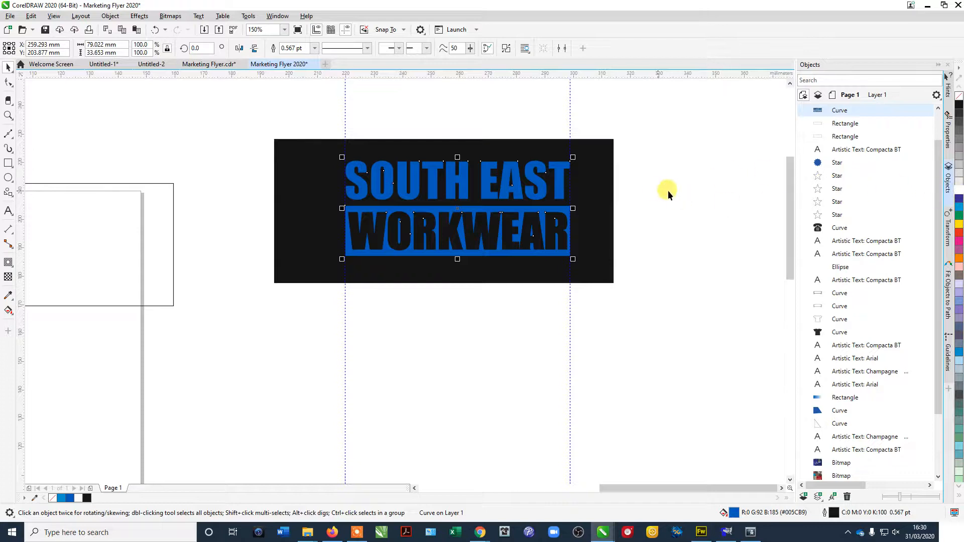
click(682, 190)
Step: Fill the combined logo with white and the black background rectangle with cyan (C100 M0 Y0 K0)
click(517, 224)
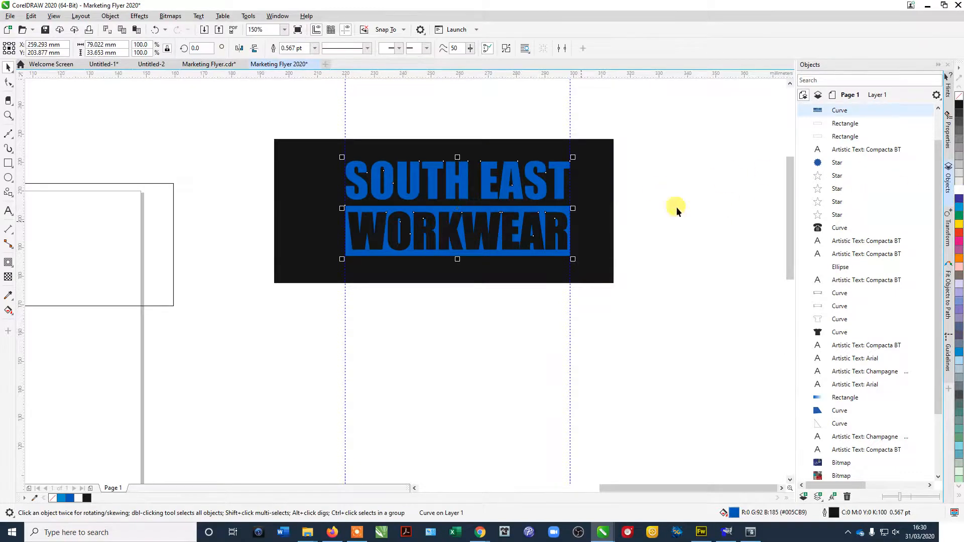
click(958, 189)
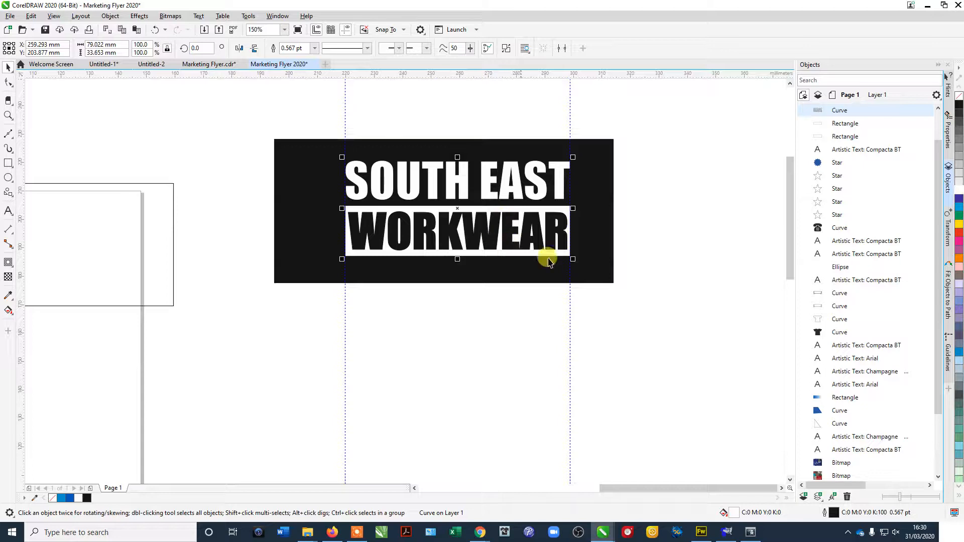
click(580, 242)
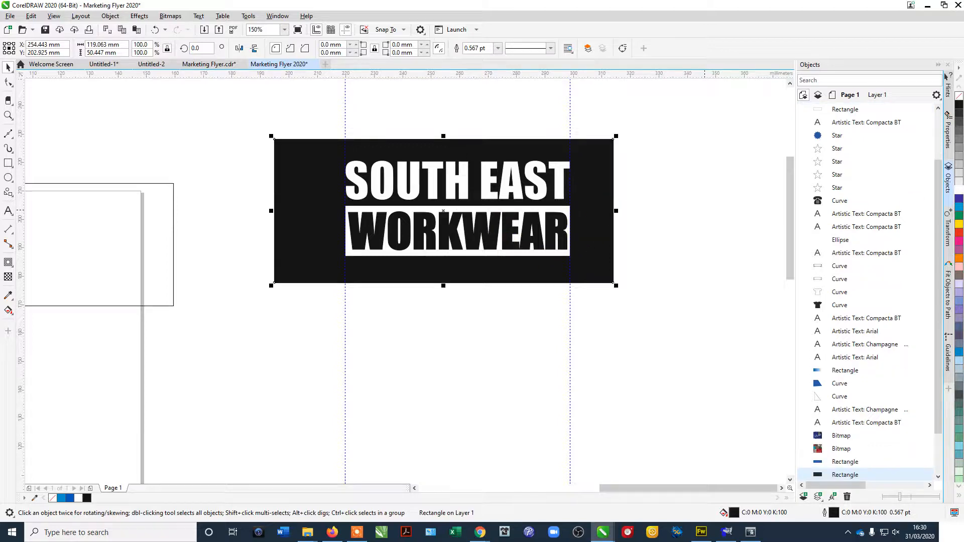
click(959, 210)
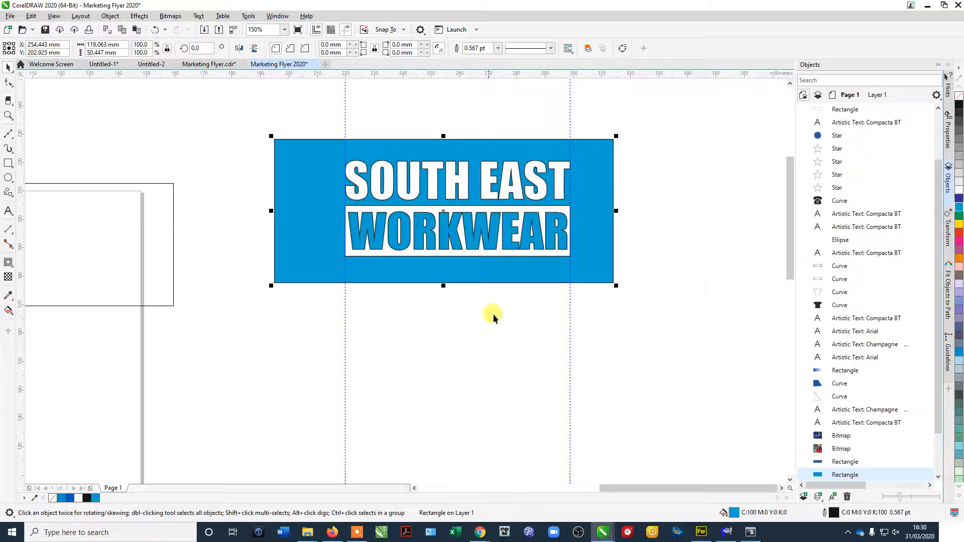
Step: Remove the combined logo's outline and try a green C100 M0 Y100 K0 outline on it instead
click(359, 99)
drag(324, 101, 569, 280)
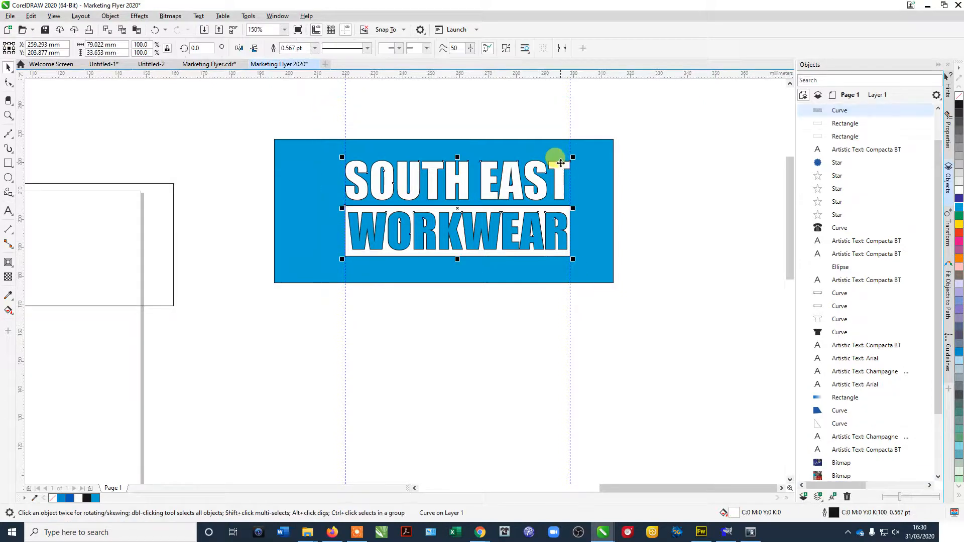
right_click(959, 97)
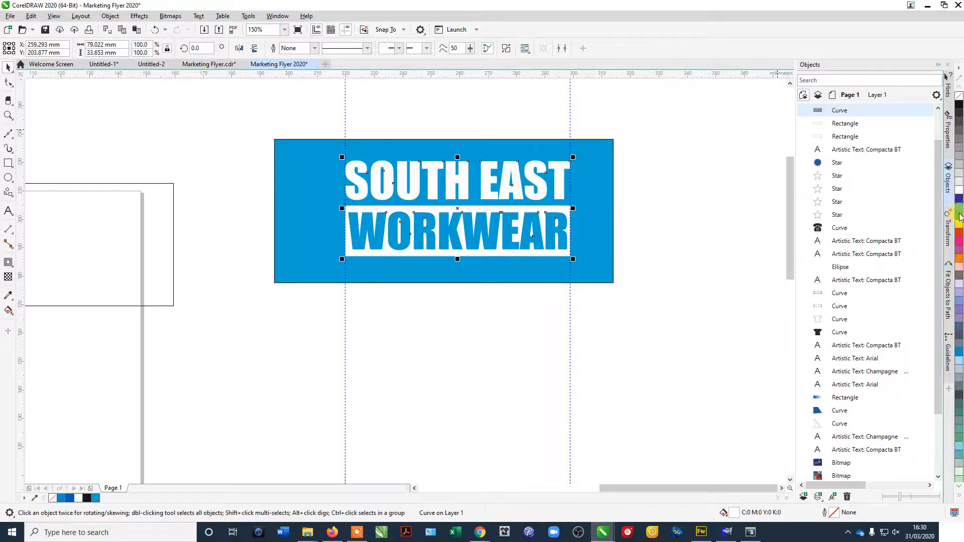
right_click(959, 215)
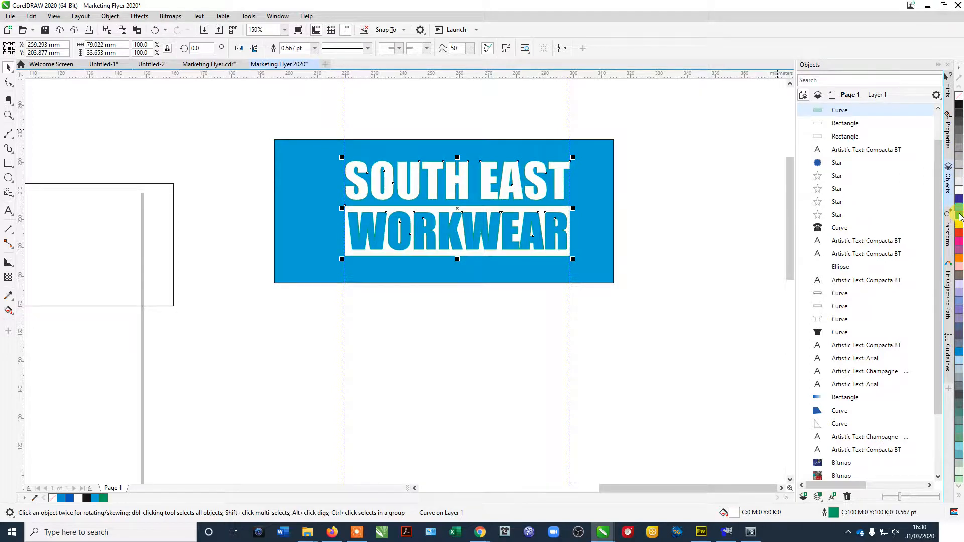
Step: Undo the outline and fill changes on the logo and its background rectangle, back to the blue combined logo on black
scroll(435, 206, up, 4)
scroll(440, 212, down, 6)
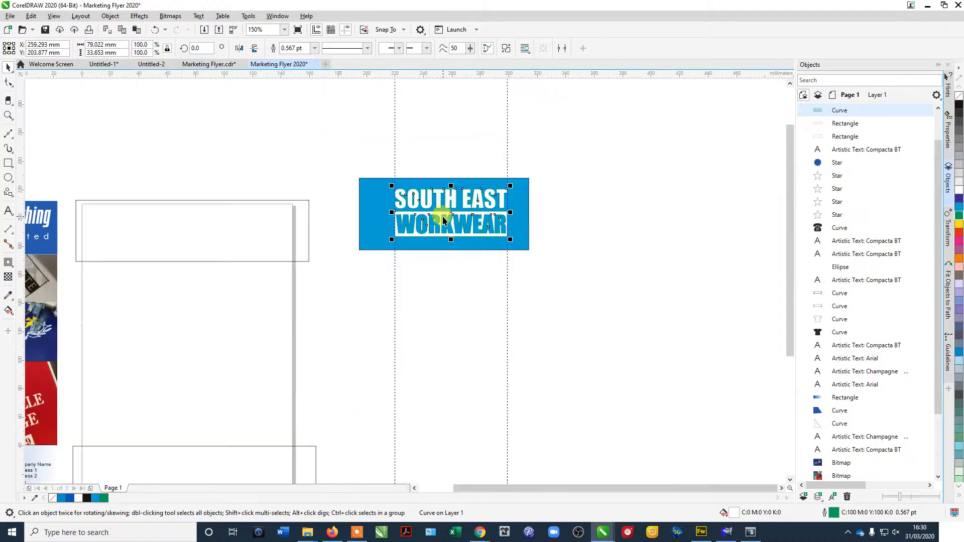
key(ctrl+z)
key(ctrl+z)
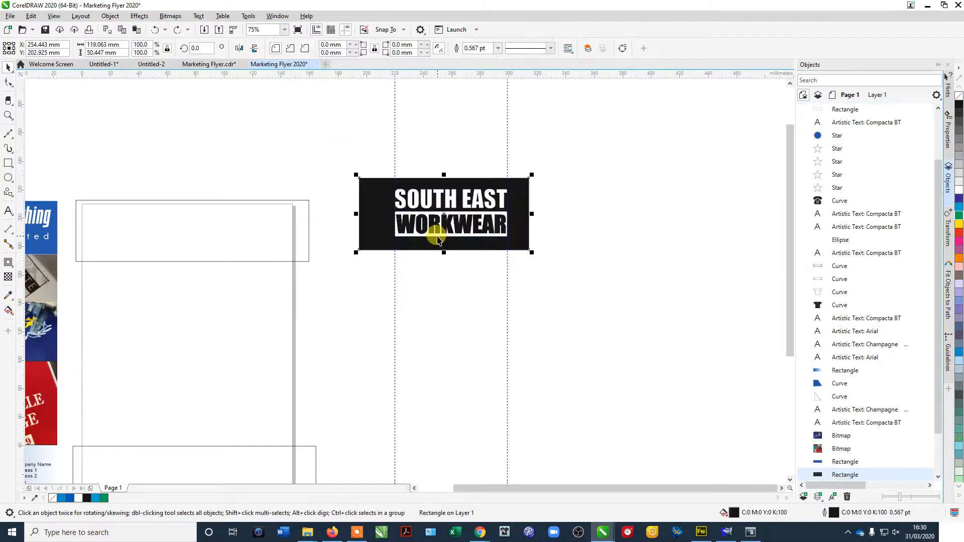
key(ctrl+z)
click(428, 276)
Step: Shift the empty rectangle across the top of the page slightly to the left and fill it with RGB 0, 92, 185 blue
drag(353, 245, 444, 233)
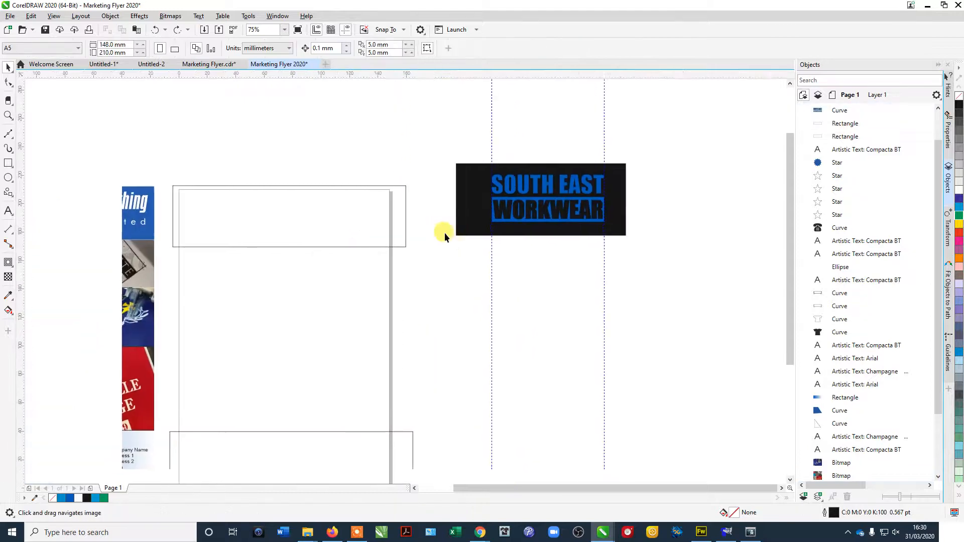
click(404, 213)
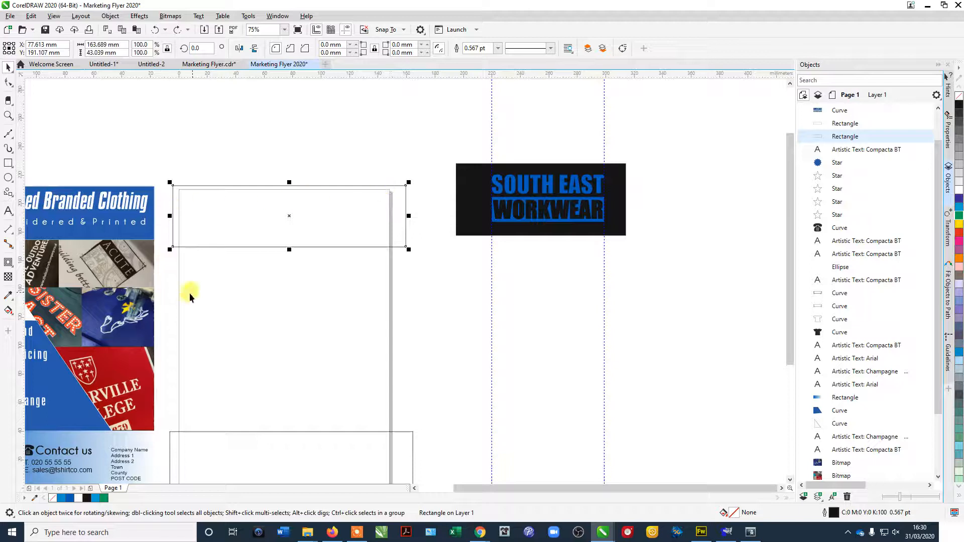
click(167, 159)
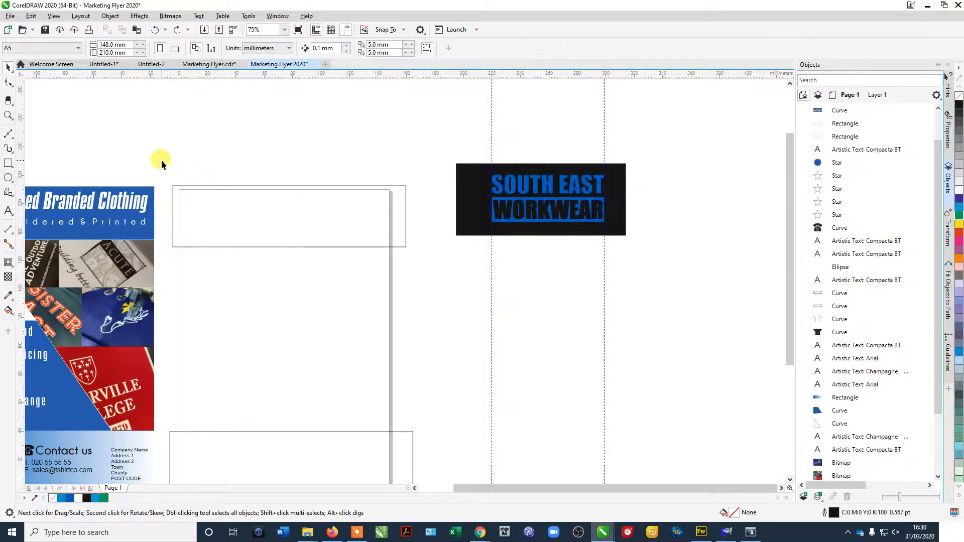
click(229, 211)
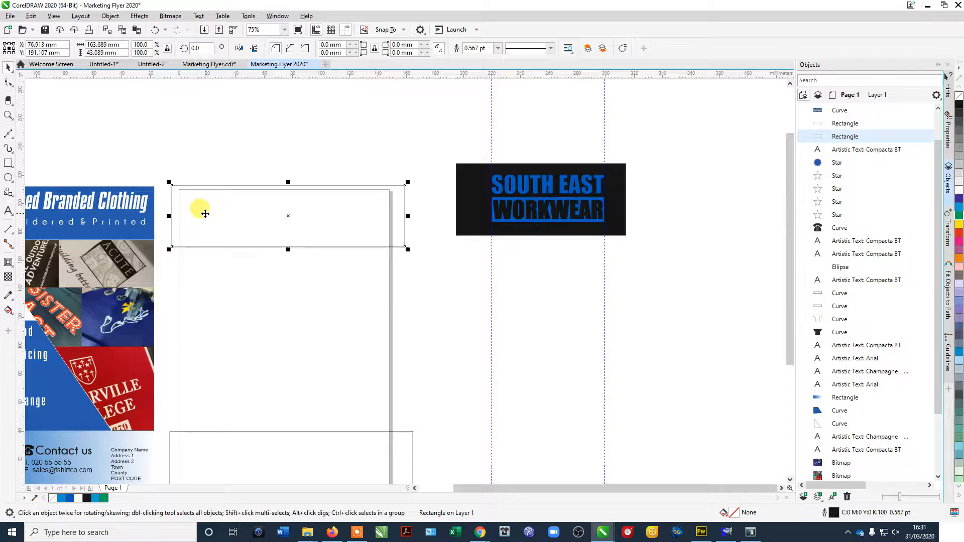
click(267, 150)
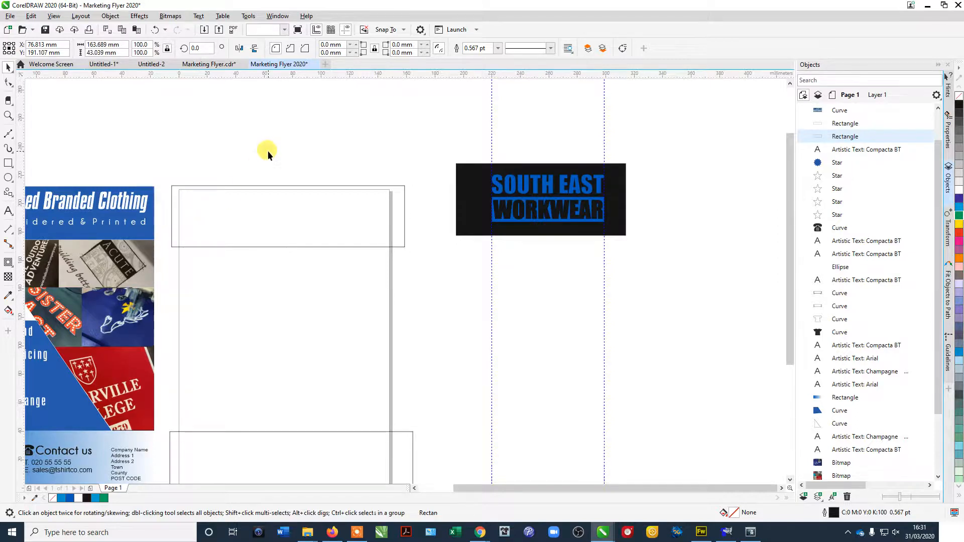
click(403, 207)
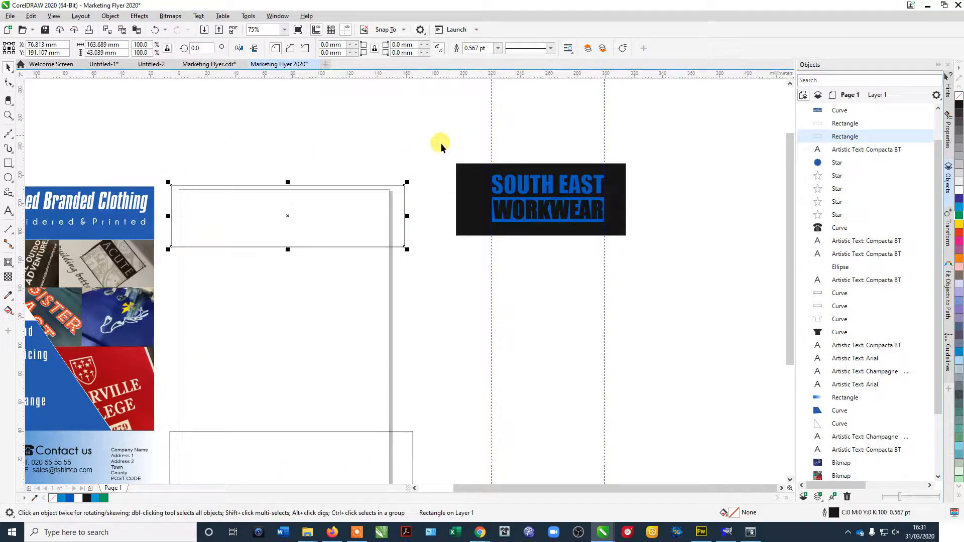
click(67, 499)
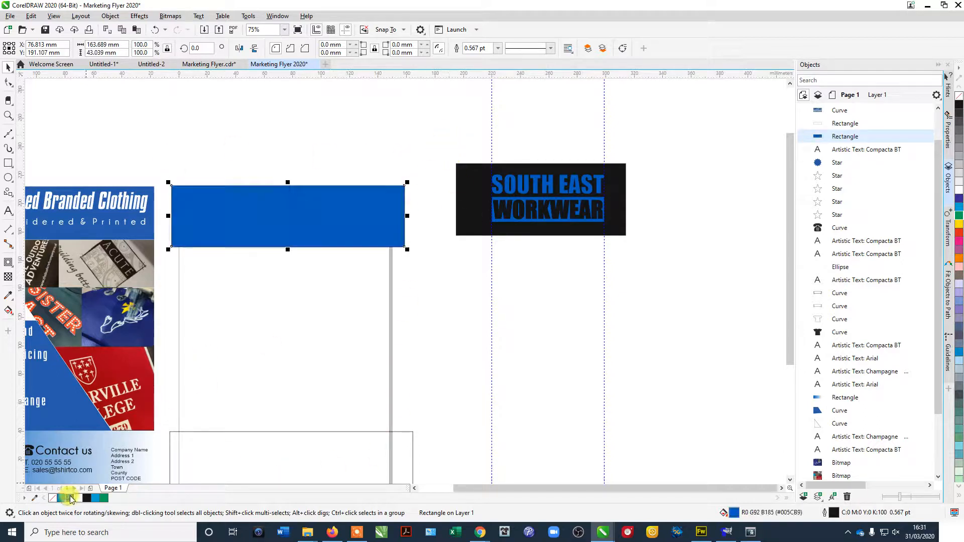
click(290, 130)
Step: Place a copy of the combined logo on the blue header rectangle and give it a white fill with no outline
click(505, 176)
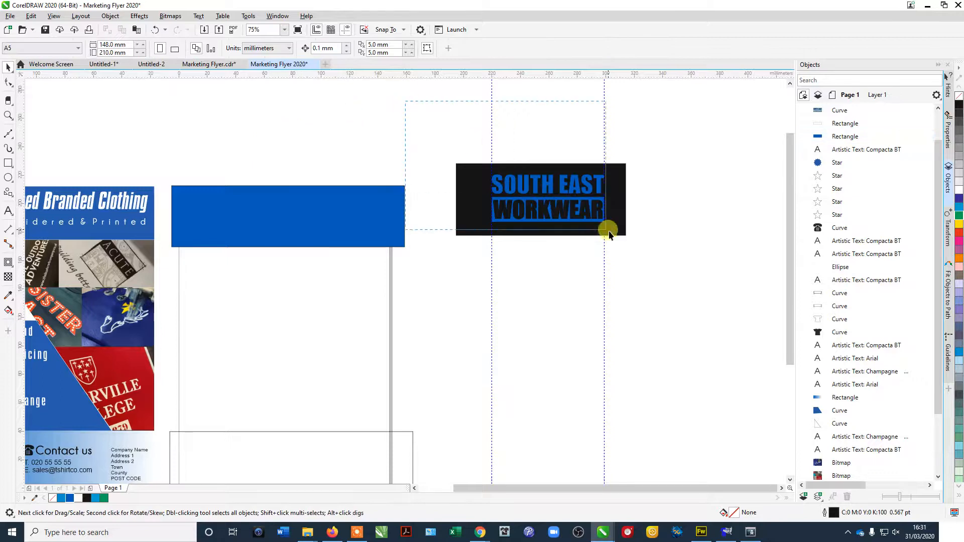
drag(555, 198, 305, 222)
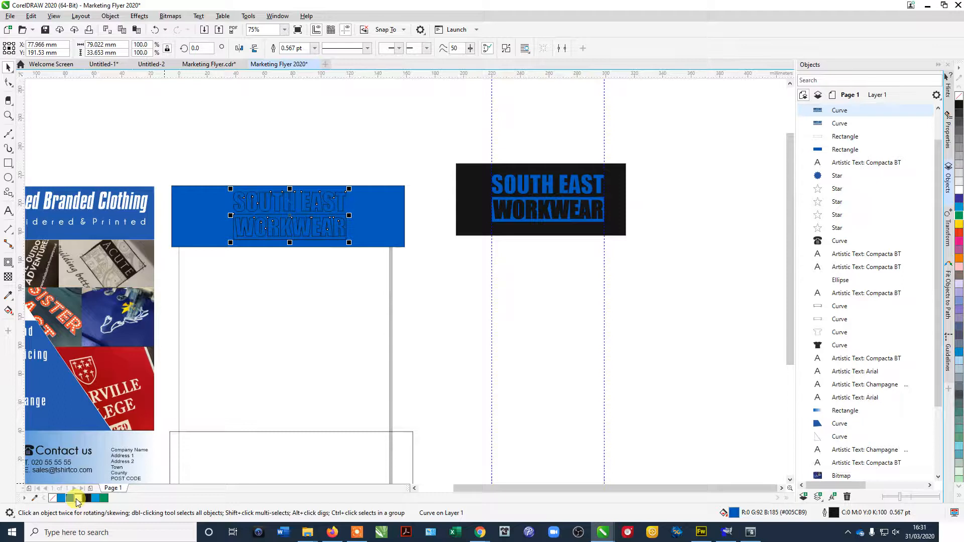
click(78, 501)
right_click(51, 499)
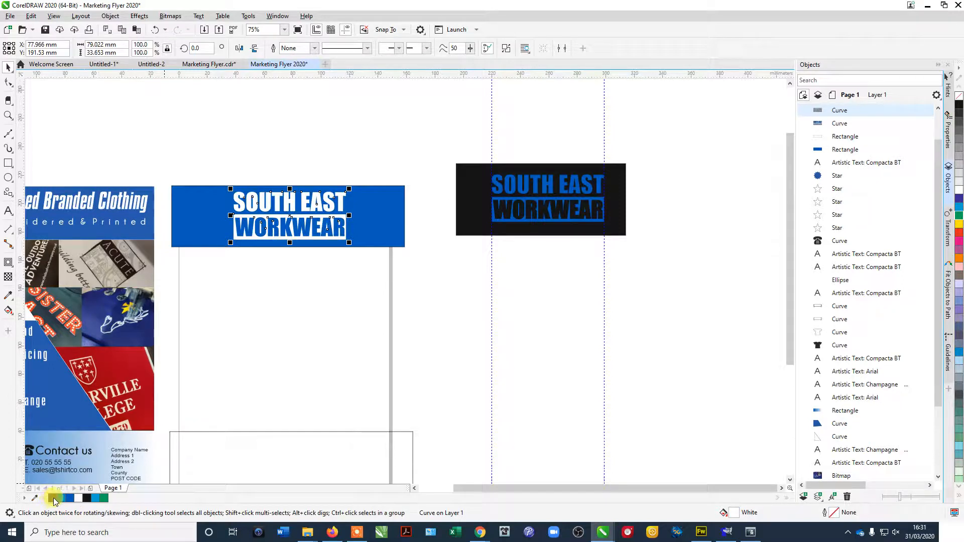
Step: Scale the white logo down to about 48 mm wide and position it near the left end of the blue header
drag(354, 279, 209, 178)
drag(350, 188, 243, 201)
scroll(236, 166, up, 1)
drag(234, 158, 322, 147)
click(321, 146)
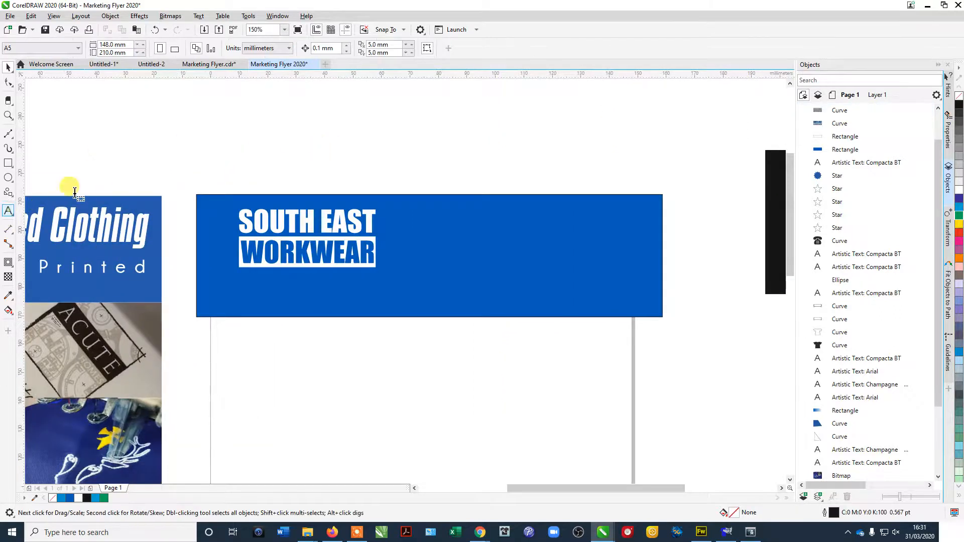
Step: Add the artistic text "We are Workwear" below the WORKWEAR box in the blue header
click(9, 213)
click(243, 278)
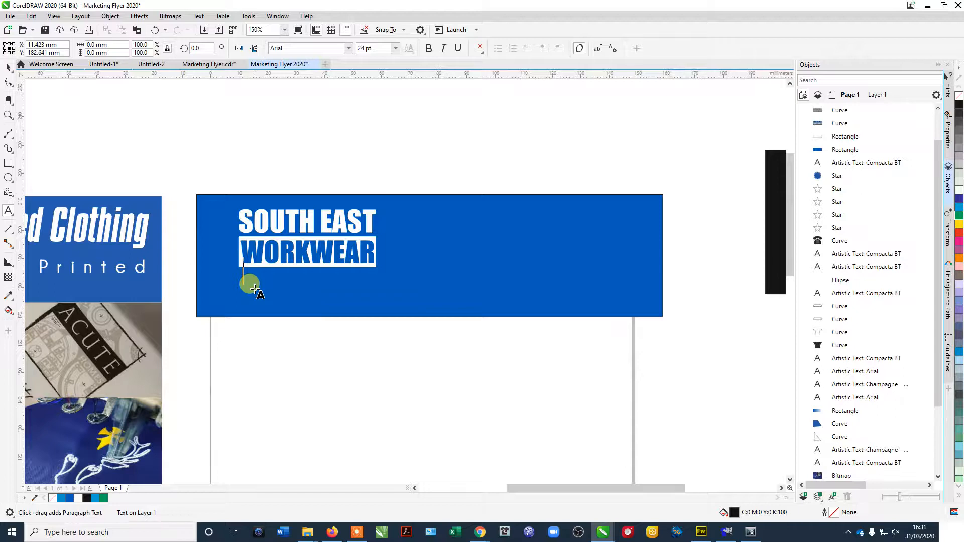
text(W)
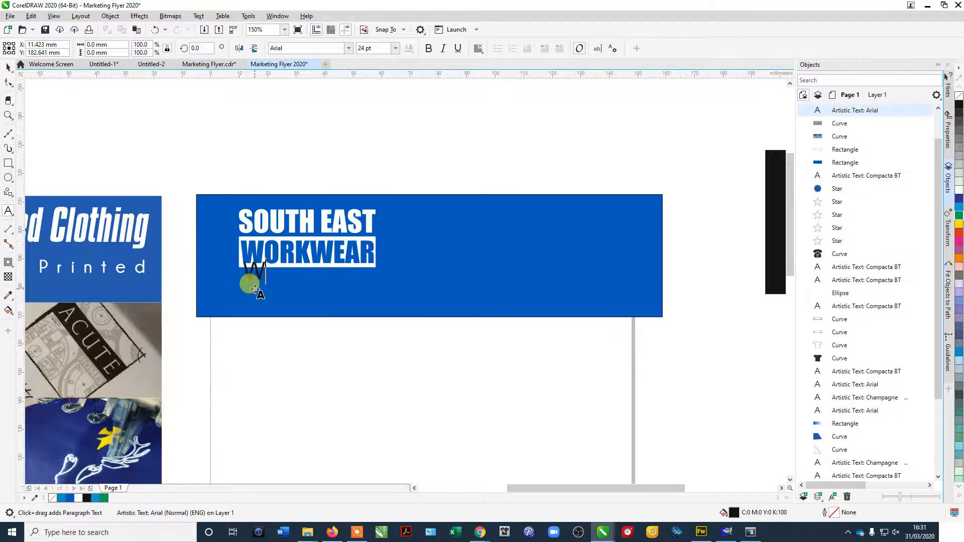
text(E are Workwear)
Step: Scale the "We are Workwear" tagline down to about 17.6 pt and fill it with white
click(8, 67)
drag(439, 262, 416, 269)
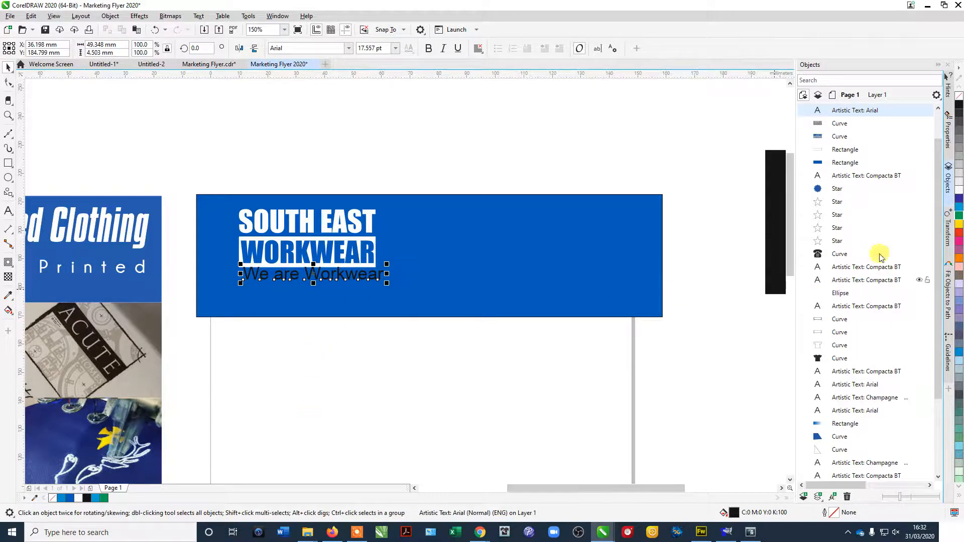
click(959, 190)
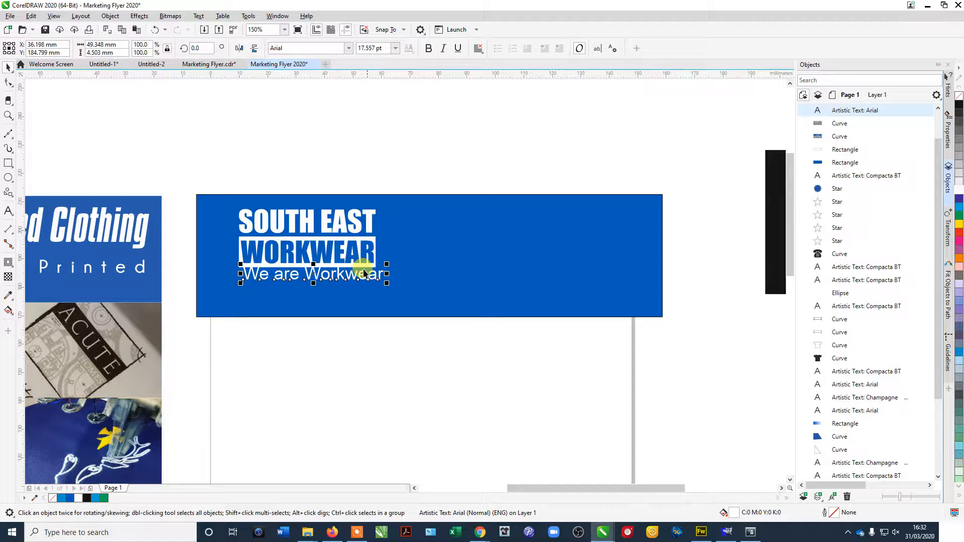
Step: Set the "We are Workwear" tagline's font to Champagne & Limousines Bold
text(c)
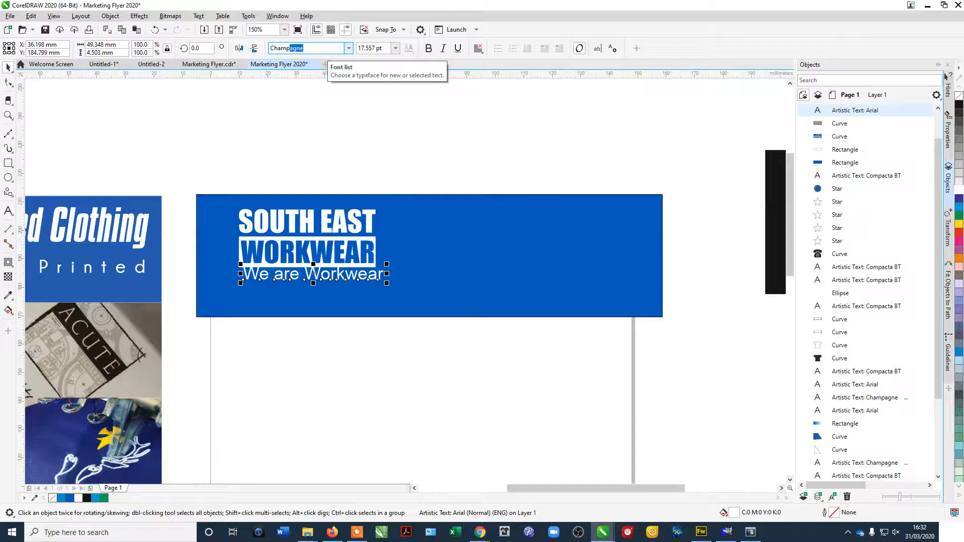
key(Return)
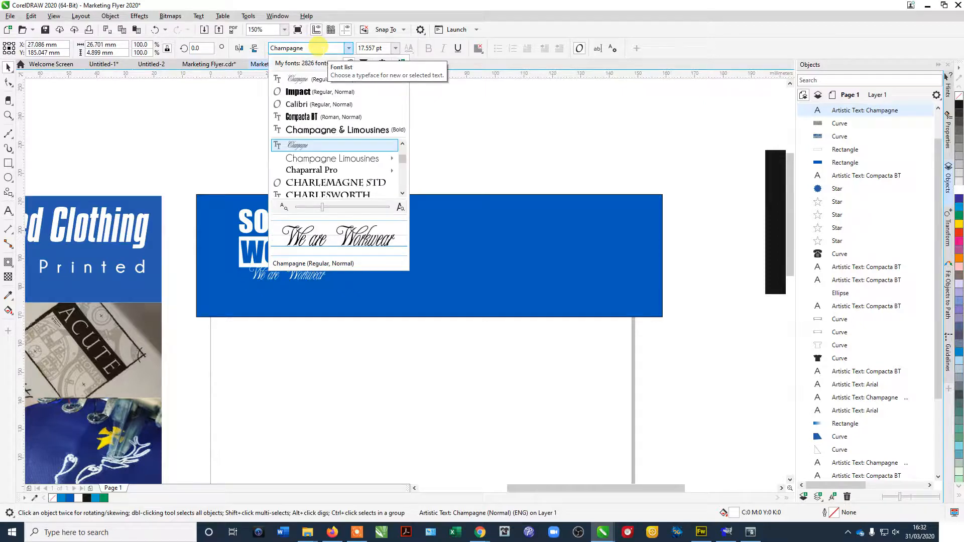
mouse_move(317, 158)
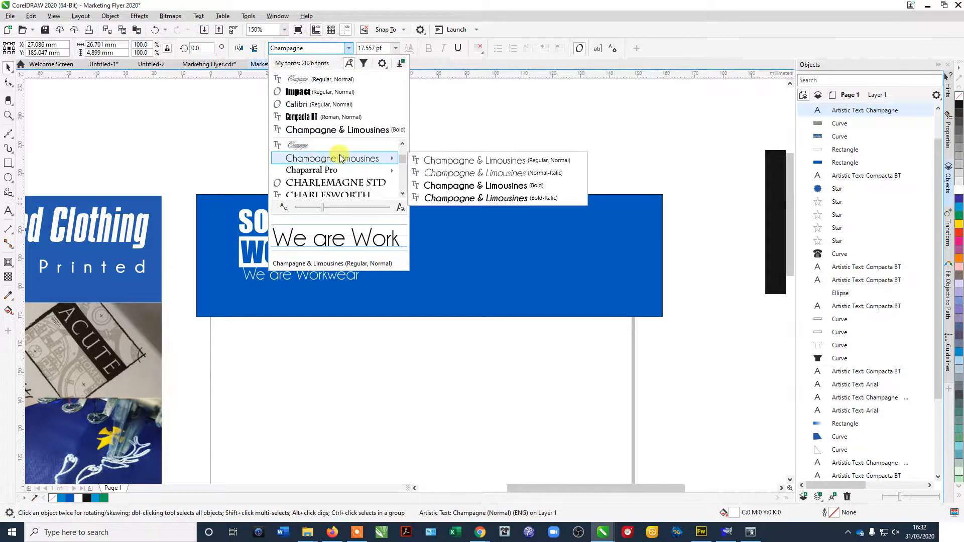
click(442, 186)
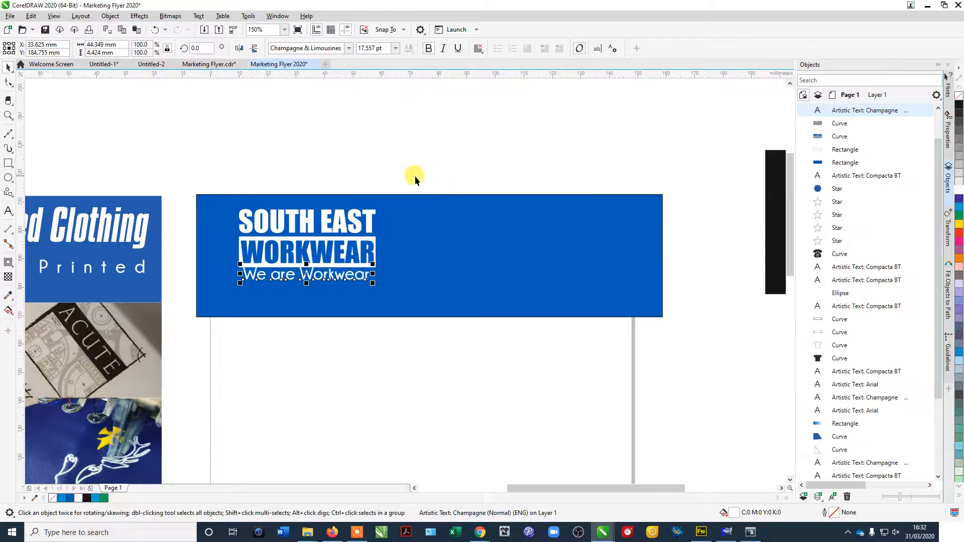
Step: Position the "We are Workwear" tagline just beneath the WORKWEAR box and enlarge it to match the logo's width
scroll(259, 240, up, 2)
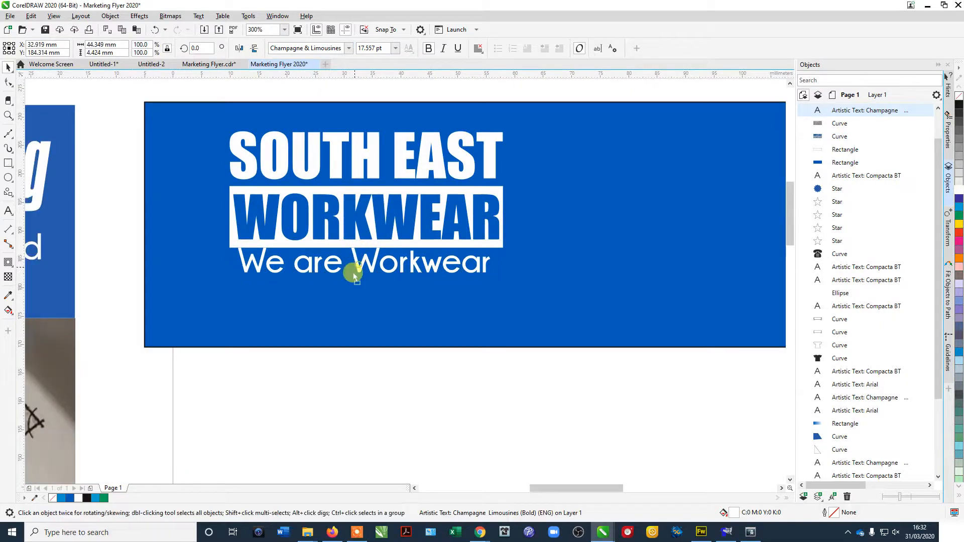
click(355, 284)
drag(486, 289, 504, 300)
click(499, 390)
scroll(499, 391, down, 1)
scroll(492, 374, down, 1)
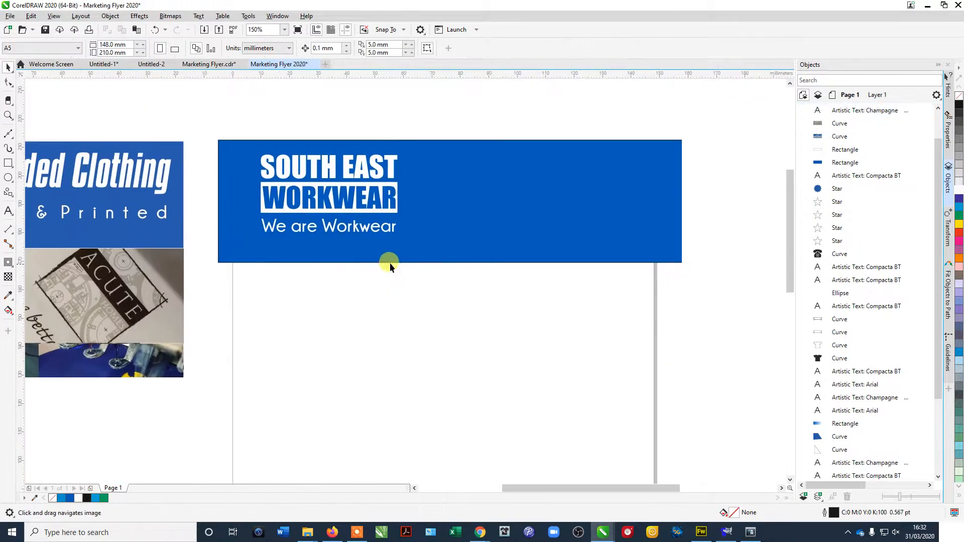
scroll(495, 265, down, 2)
scroll(496, 268, down, 2)
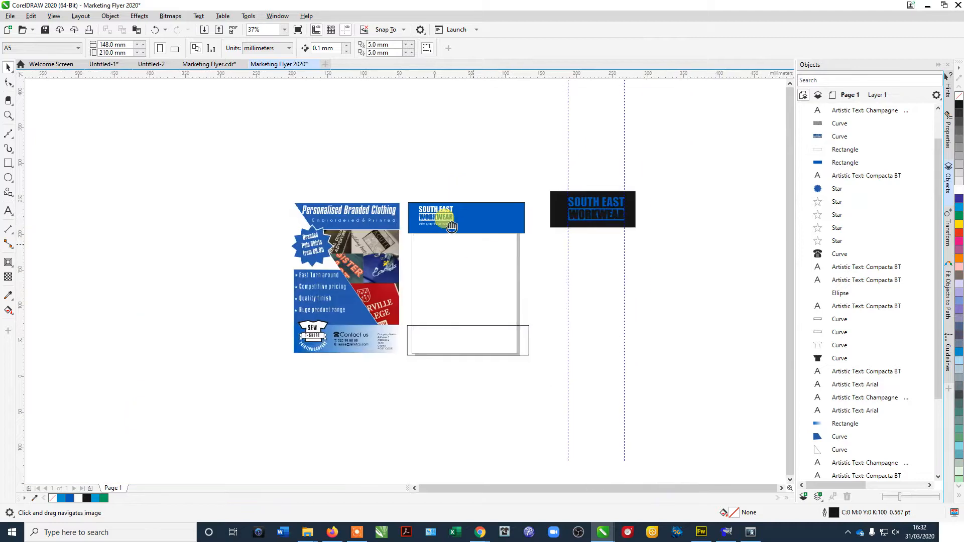
Step: Move the contact details from the original flyer onto the footer rectangle and fill that rectangle with the header's blue
key(space)
drag(245, 295, 412, 309)
click(501, 321)
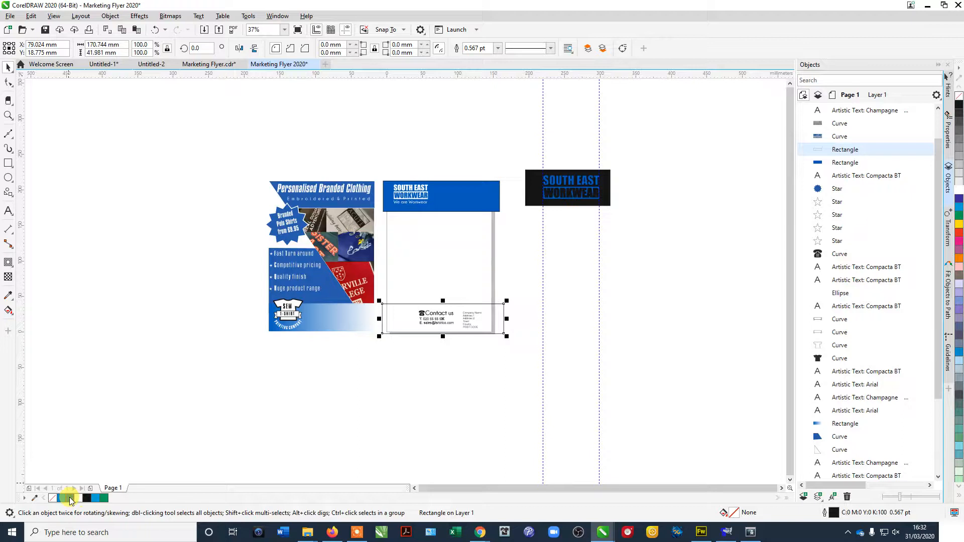
click(70, 500)
click(504, 369)
drag(498, 371, 422, 362)
click(414, 299)
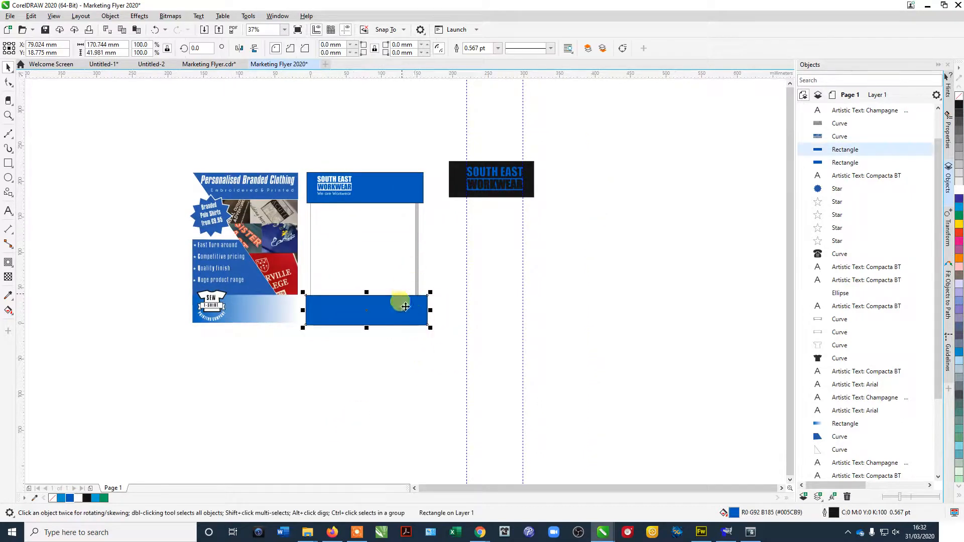
Step: Move the blue footer rectangle off the page below it and place the contact details in the header beside the logo
drag(415, 307, 400, 369)
click(344, 309)
drag(345, 310, 361, 186)
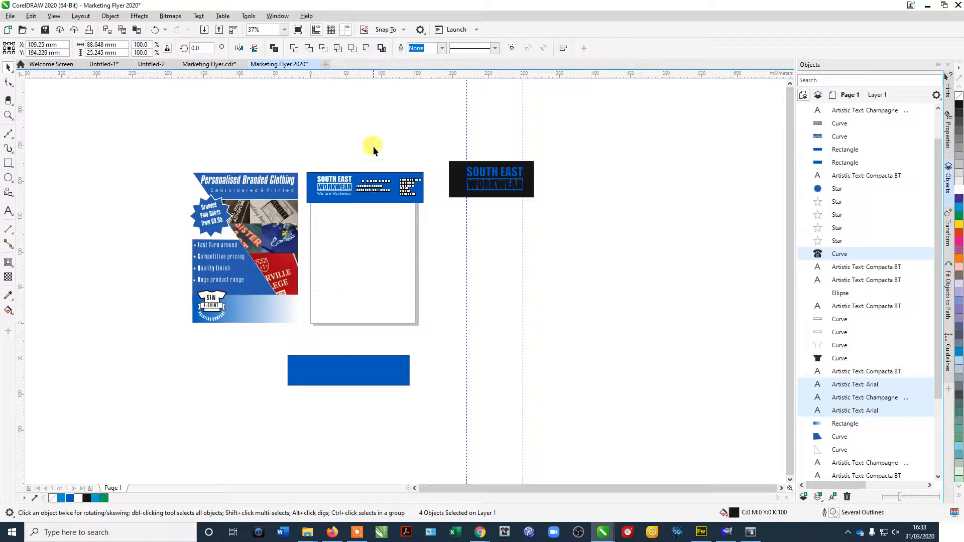
Step: Bring the contact icon and text objects in the header to the front and fill them with white
click(373, 147)
drag(430, 203, 351, 161)
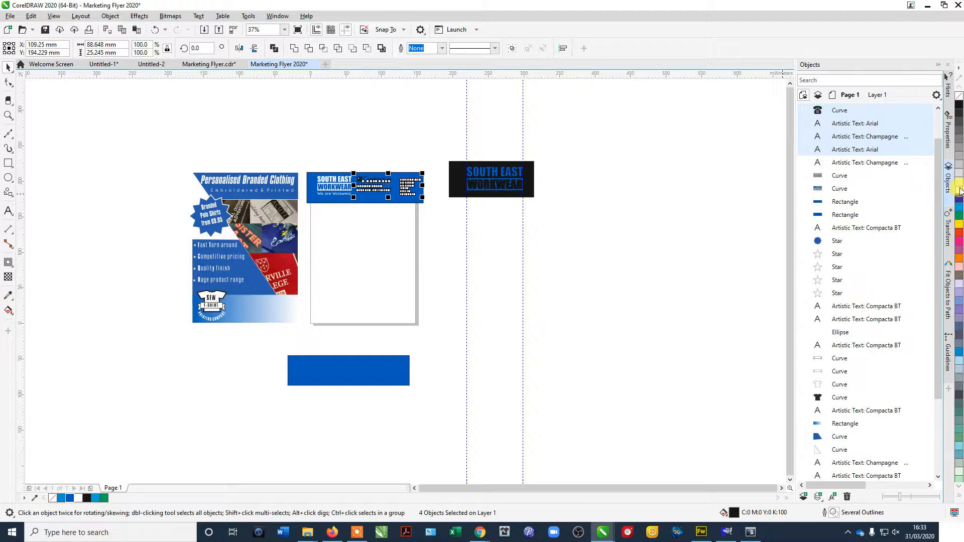
click(433, 216)
Step: Add a horizontal guide near the page's top edge and vertical guides near both side edges, the right one at about 143 mm
scroll(451, 211, up, 2)
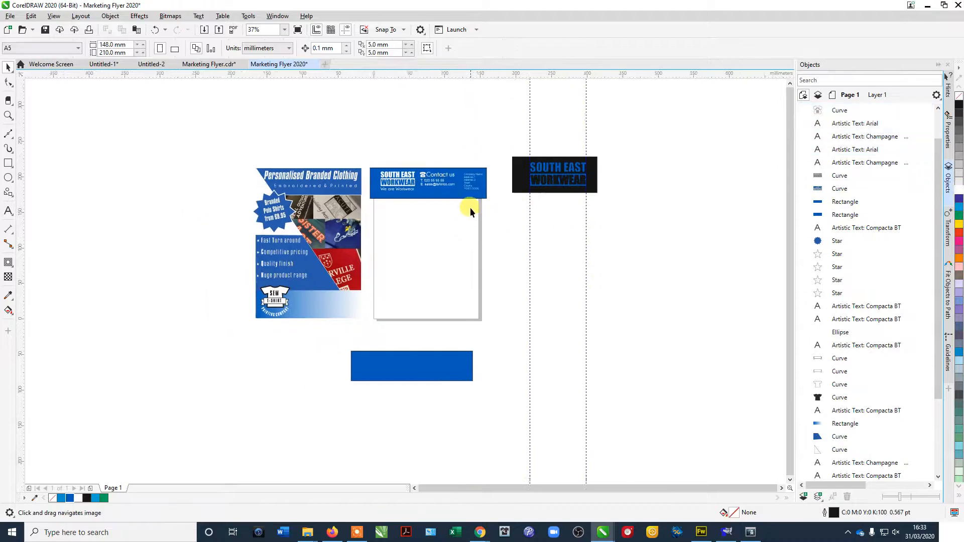
drag(462, 145, 400, 134)
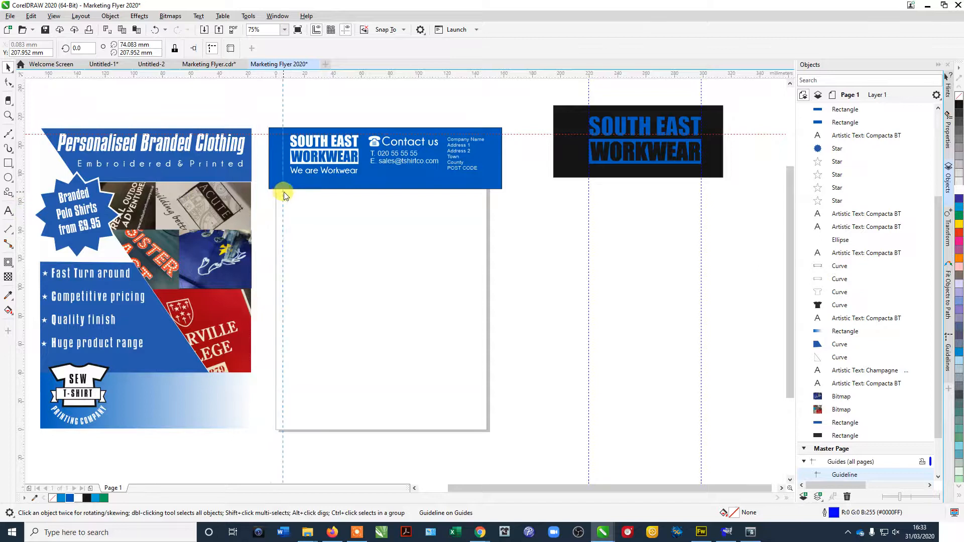
drag(275, 194, 281, 196)
drag(20, 258, 480, 266)
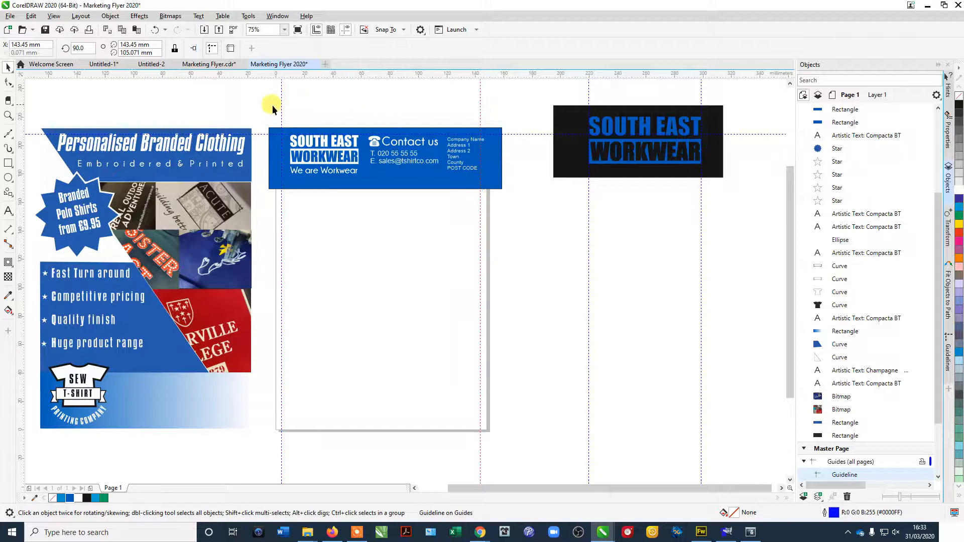
Step: Nudge the logo, tagline and contact details together so they fit between the two vertical margin guides
drag(510, 192, 489, 178)
key(Left)
key(Left)
key(Left)
key(Left)
key(Left)
key(Left)
key(Left)
key(Left)
key(Left)
key(Left)
key(Left)
key(Left)
key(Left)
key(Left)
key(Left)
key(Left)
key(Left)
key(Left)
key(Left)
key(Left)
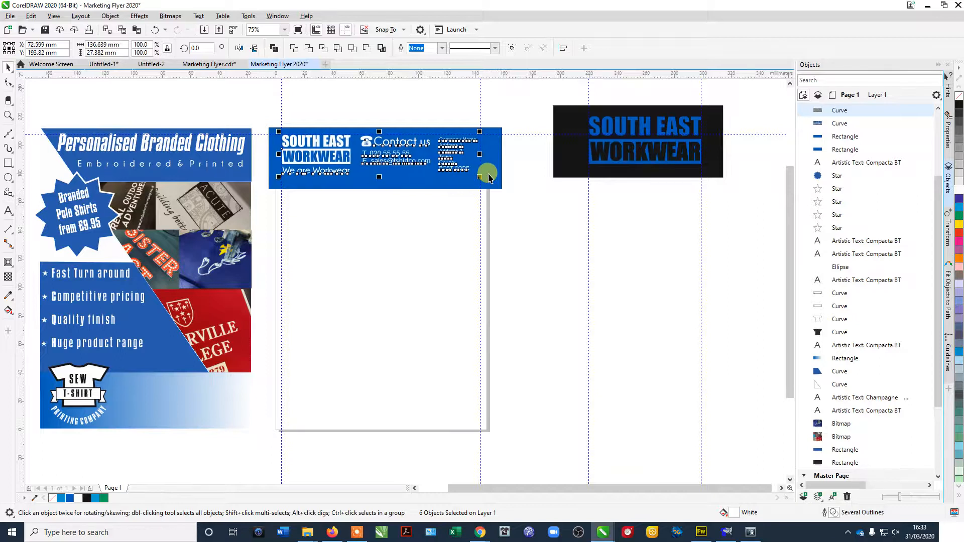
key(Right)
key(Right)
key(Right)
key(Right)
key(Up)
key(Up)
key(Up)
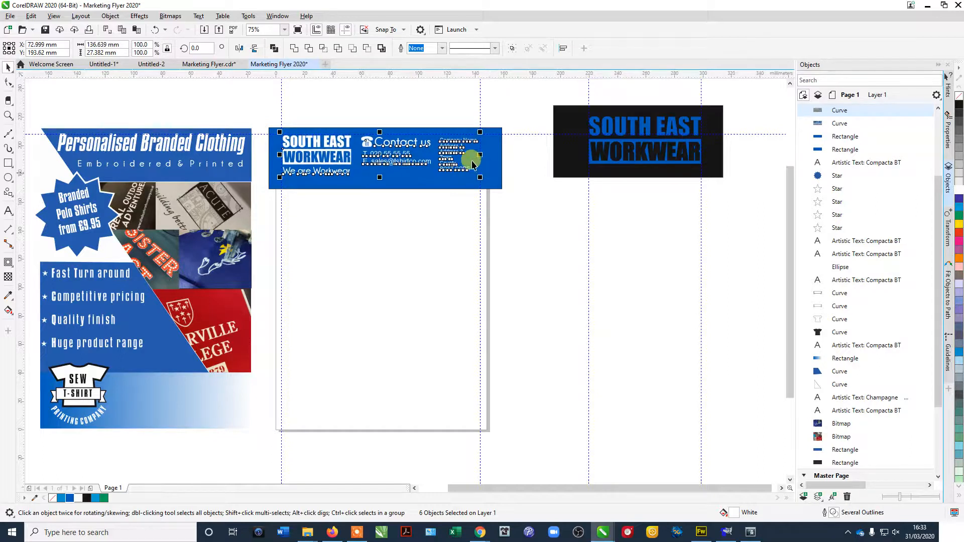
Step: Lower the contact icon, "Contact us" heading, phone and e-mail lines and address block within the header
click(433, 98)
scroll(391, 133, up, 1)
drag(306, 101, 491, 219)
drag(411, 191, 409, 210)
Step: Add a horizontal guide under the "We are Workwear" tagline and nudge the address block down to line up with it
drag(407, 76, 429, 220)
click(483, 277)
drag(483, 100, 583, 231)
key(Down)
key(Down)
key(Down)
key(Down)
key(Down)
key(Down)
key(Down)
key(Down)
key(Down)
key(Down)
key(Down)
key(Down)
key(Down)
key(Down)
key(Down)
key(Down)
key(Down)
key(Down)
key(Down)
key(Down)
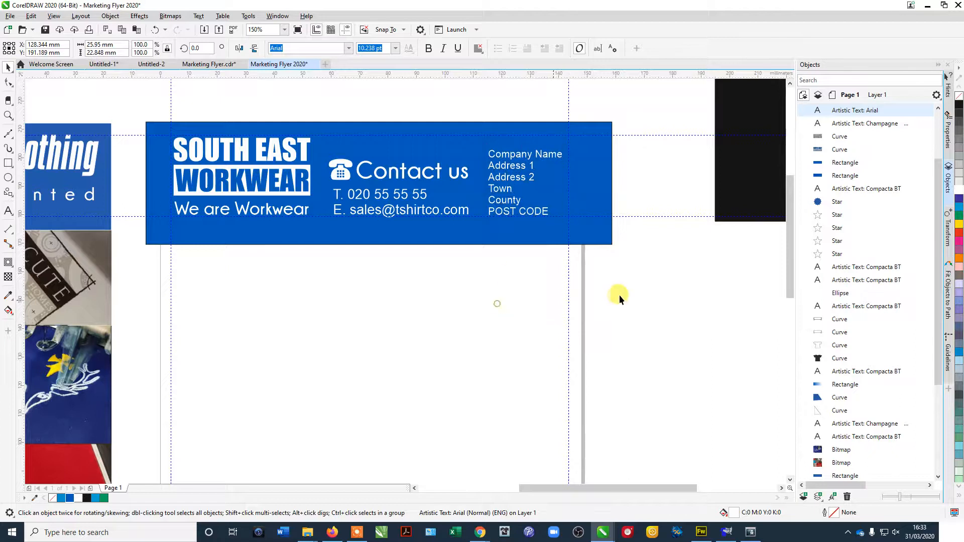
click(616, 295)
Step: Copy the "Personalised Branded Clothing" heading from the original flyer to just below the header and fill the copy with black
scroll(616, 295, down, 2)
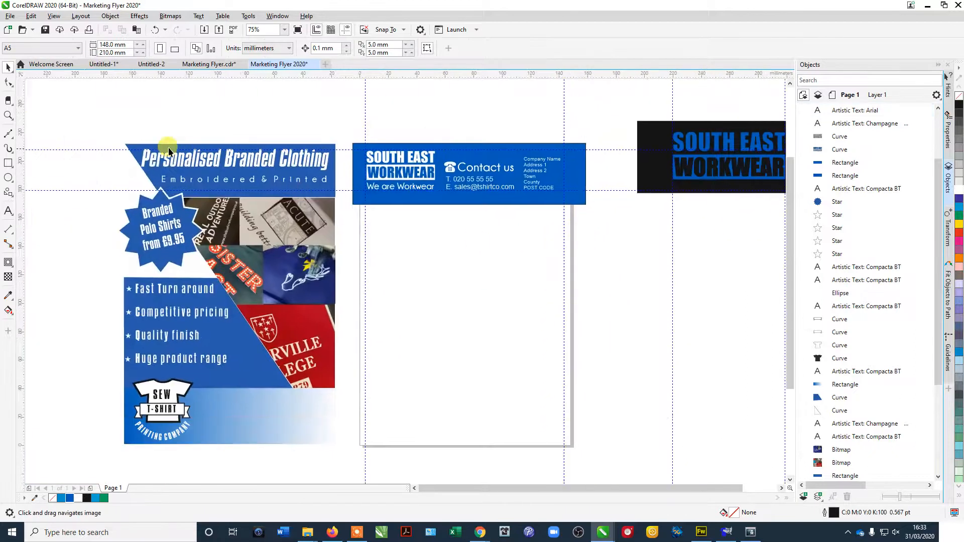
click(160, 165)
drag(177, 157, 405, 234)
right_click(406, 235)
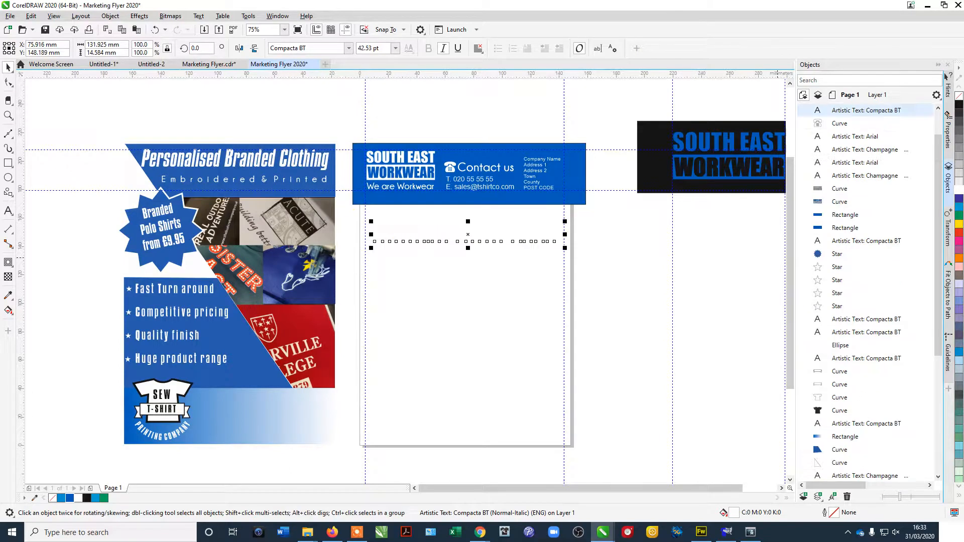
click(958, 105)
click(617, 104)
Step: Replace the copied heading's text with "Leavers Hoodies" and move it closer beneath the header, near the page's centre
double_click(390, 240)
key(ctrl+a)
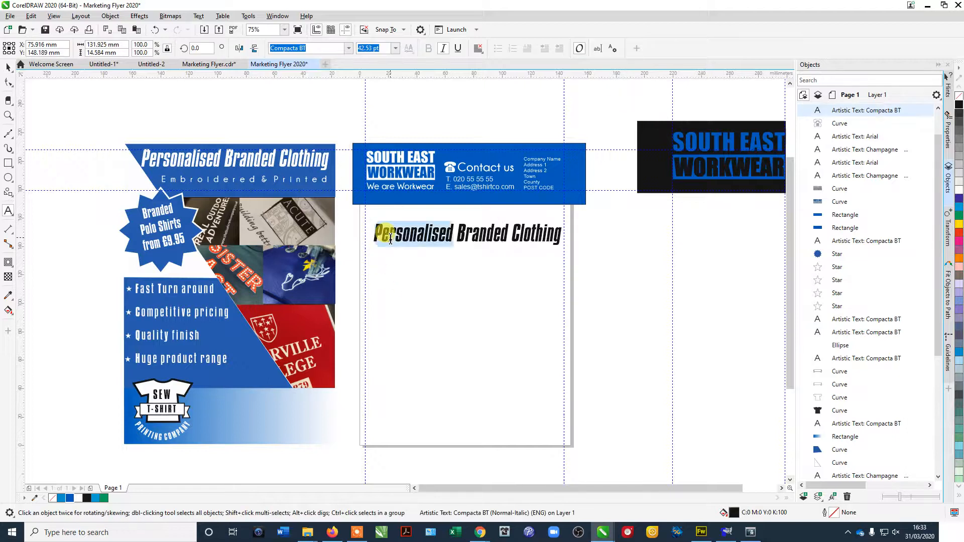
text(Leavers Hoodies)
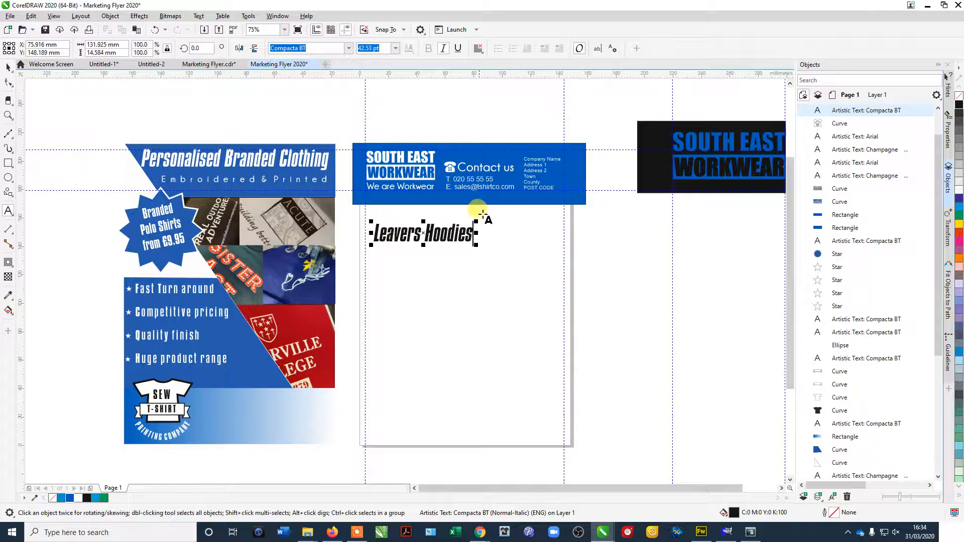
drag(423, 231, 476, 220)
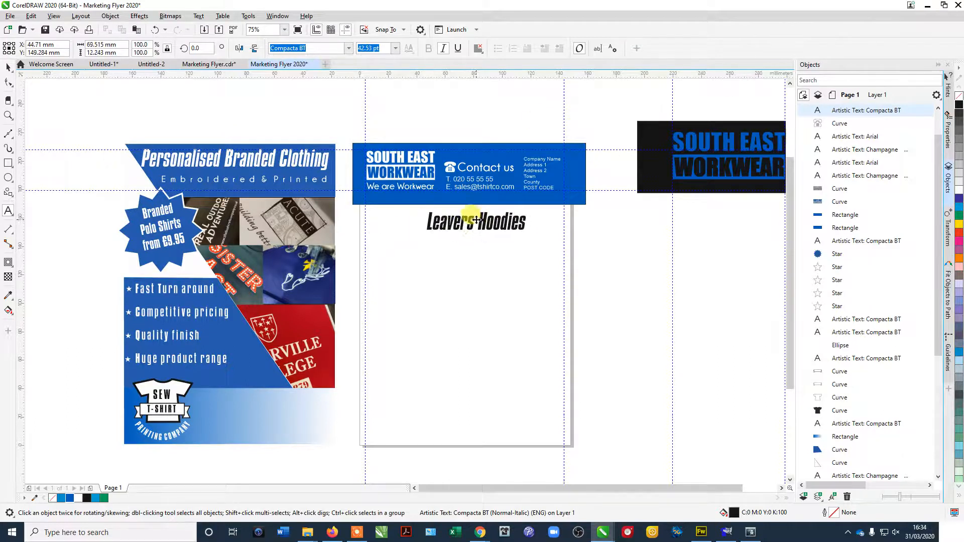
click(10, 67)
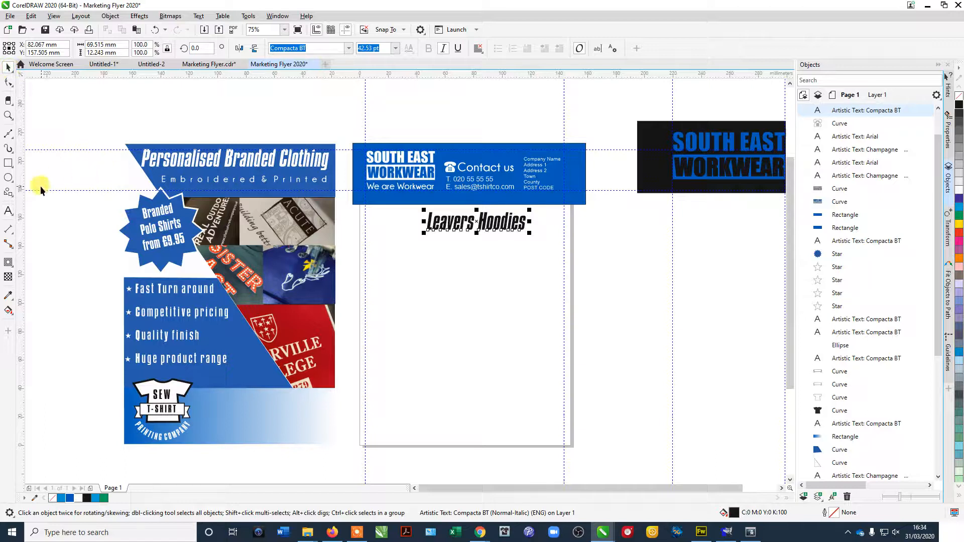
Step: Draw a five-pointed star about 50 by 48 mm below the "Leavers Hoodies" heading, in the page's left half
click(11, 200)
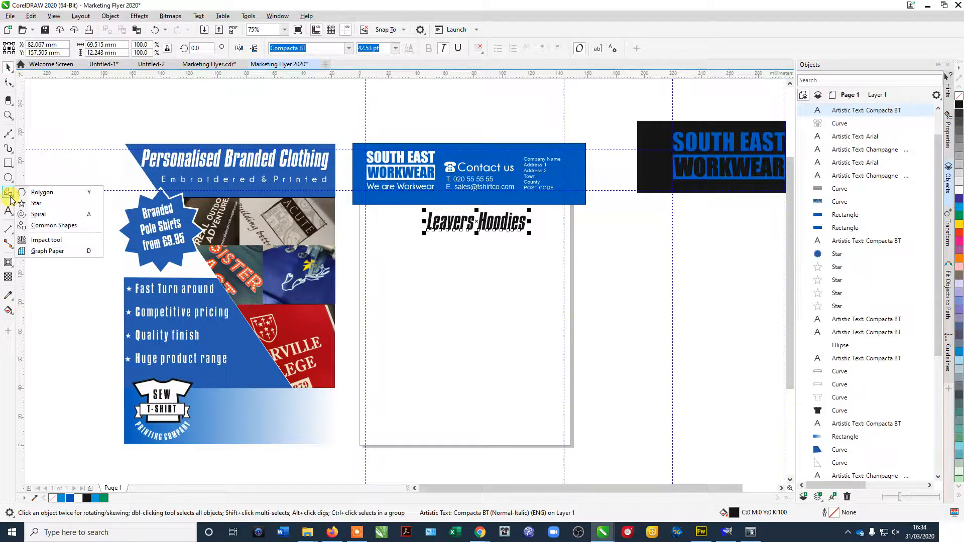
click(35, 203)
drag(392, 259, 468, 329)
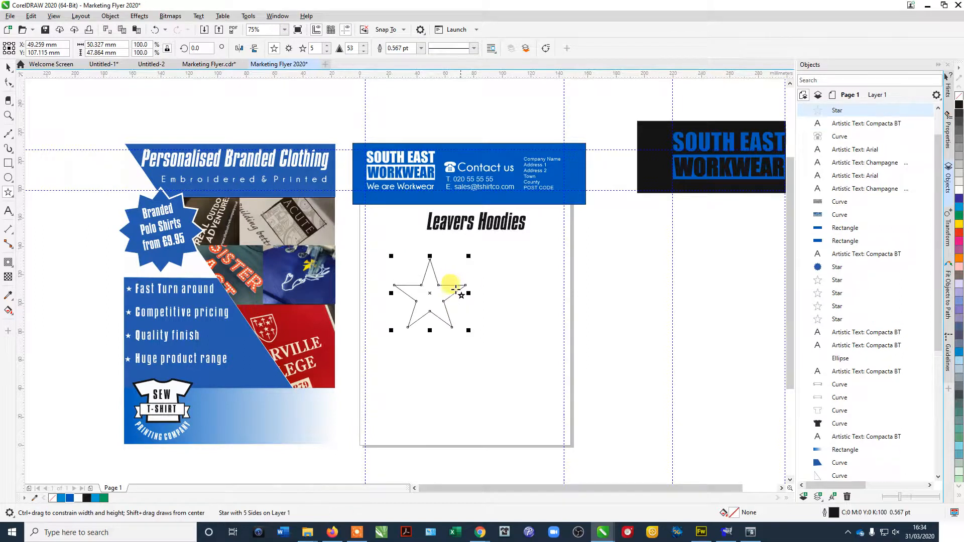
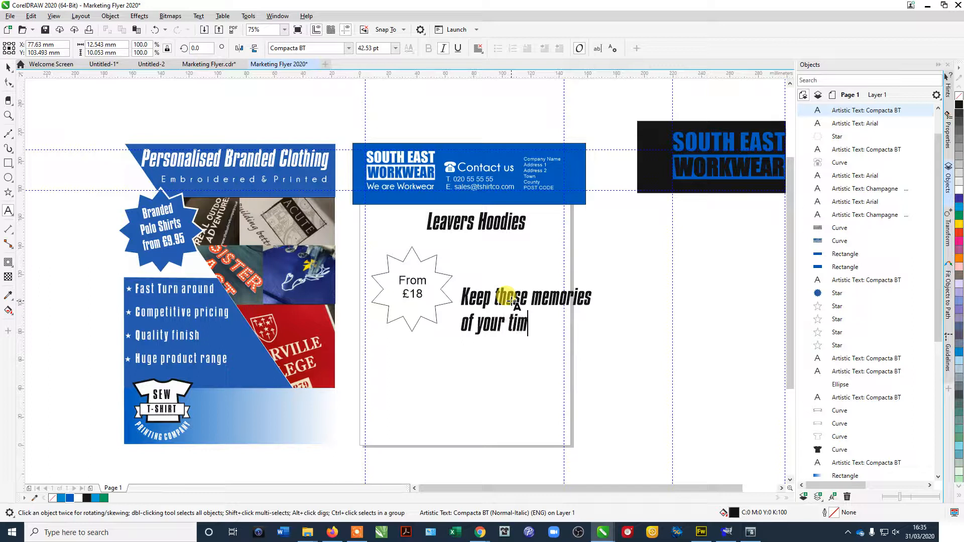
Step: Complete the slogan so it reads "Keep those memories of your time at school with personalised Leavers Hoodies"
text(ool)
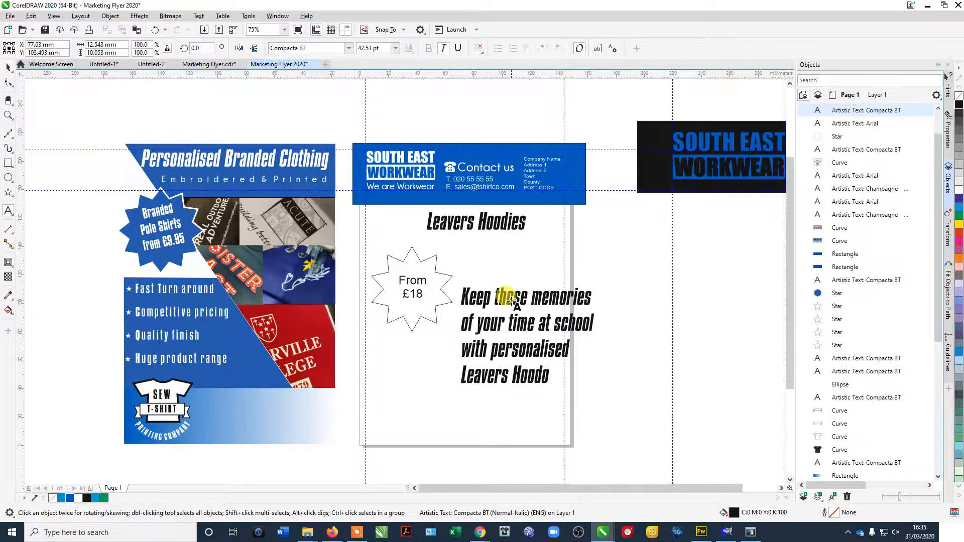
click(621, 250)
Step: Add the artistic text "20" outside the page beside the slogan, enlarge it to about 85 pt and move it up slightly
click(626, 303)
text(20)
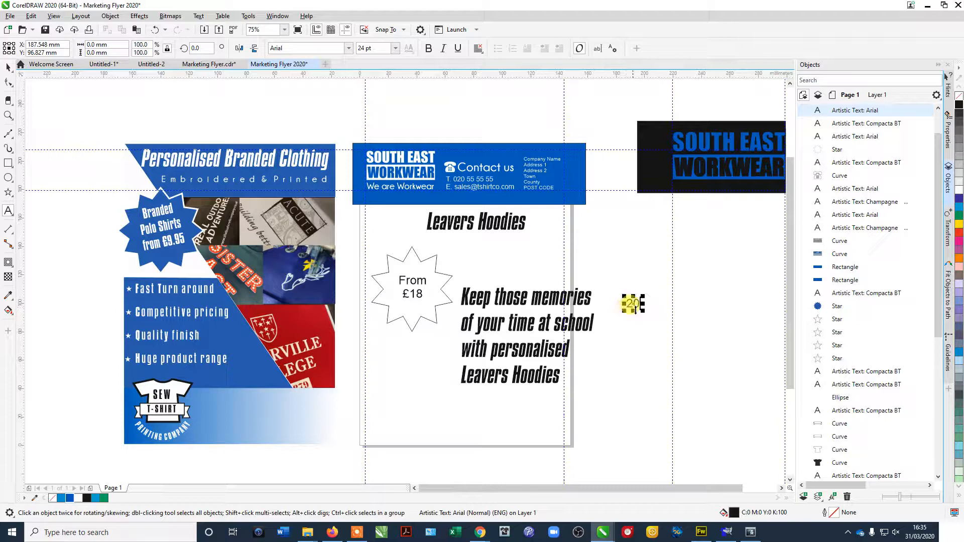
drag(641, 309, 674, 333)
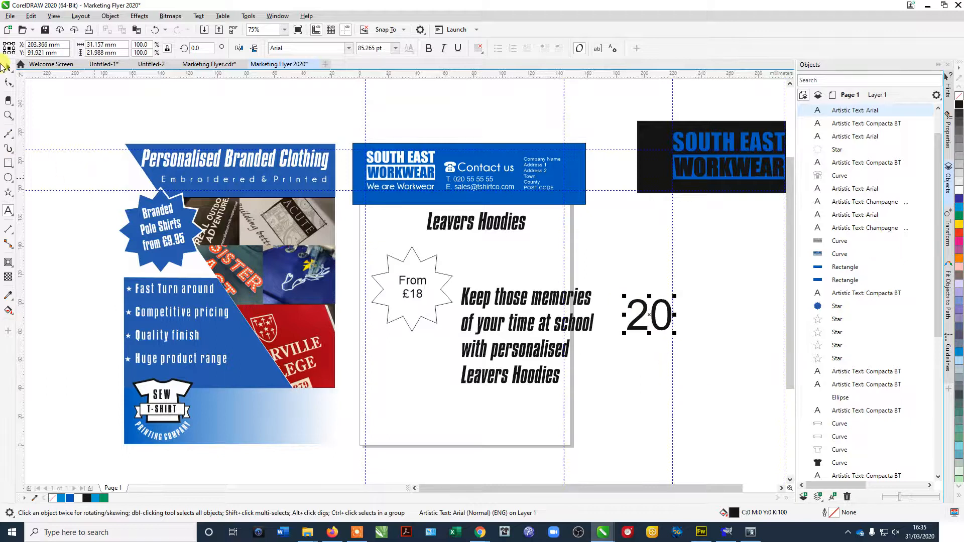
drag(640, 317, 642, 276)
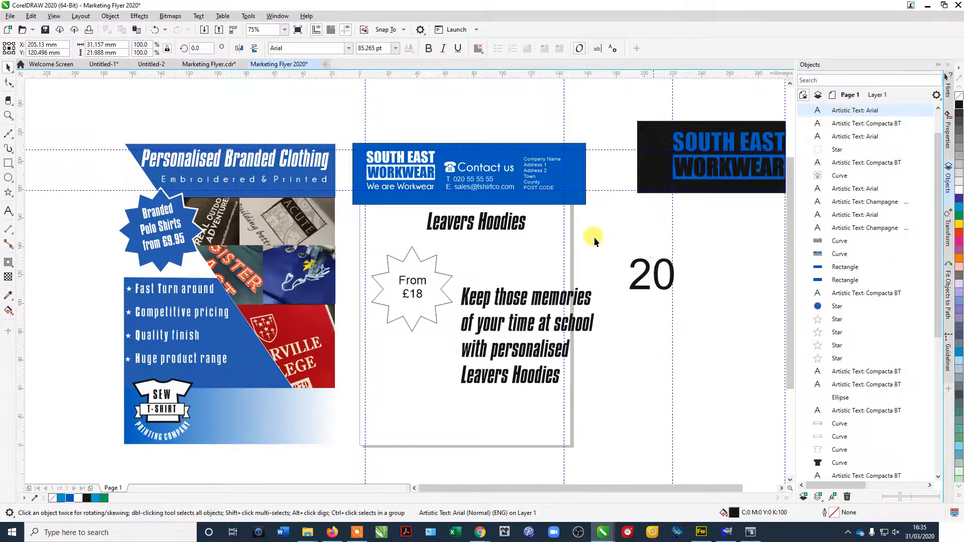
Step: Set the "20" text in Impact at a larger size and move the slogan off the page to sit beneath it
click(349, 49)
click(301, 93)
drag(672, 293, 705, 319)
drag(587, 295, 744, 343)
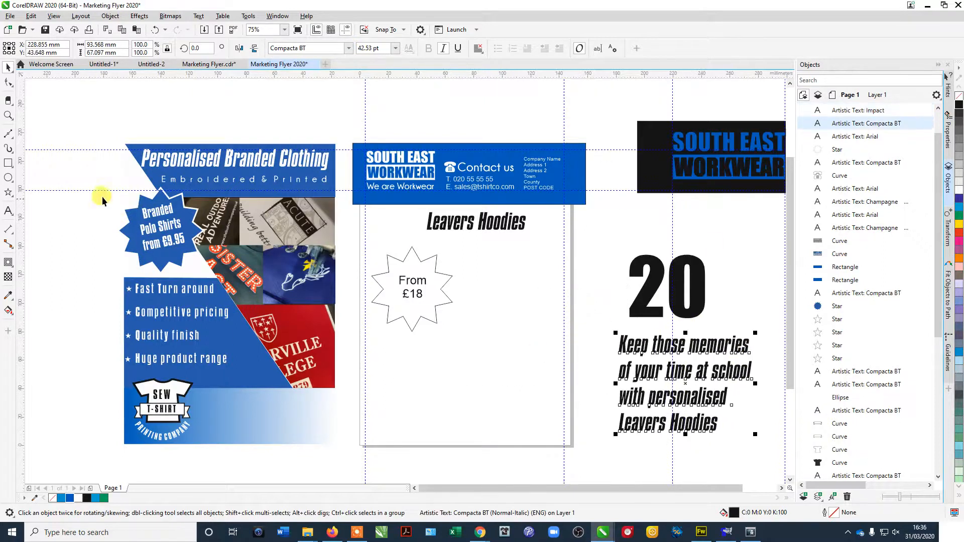
Step: Delete the original reference flyer next to the new page
drag(59, 109, 347, 468)
key(Delete)
Step: Change the font of the "From £18" text inside the star to Impact
click(415, 294)
drag(326, 258, 437, 306)
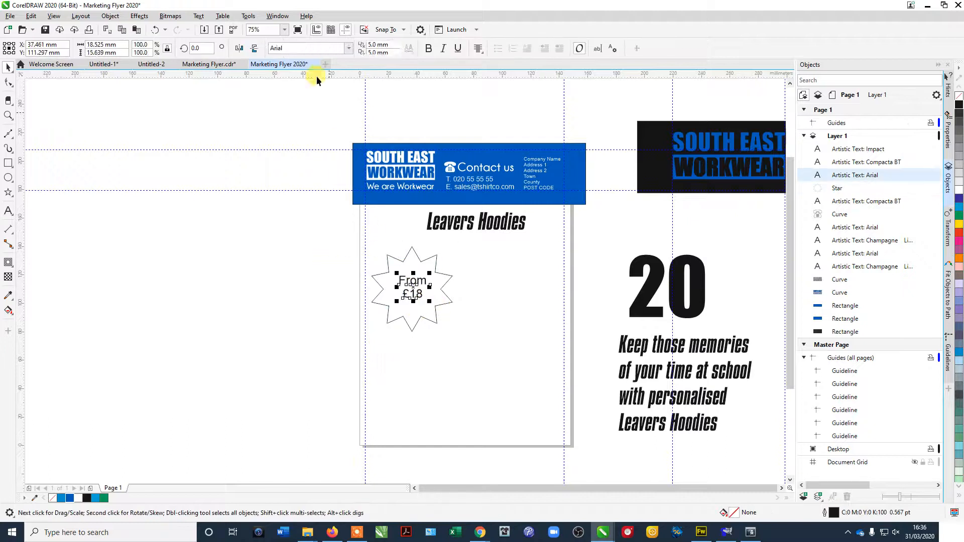
click(349, 48)
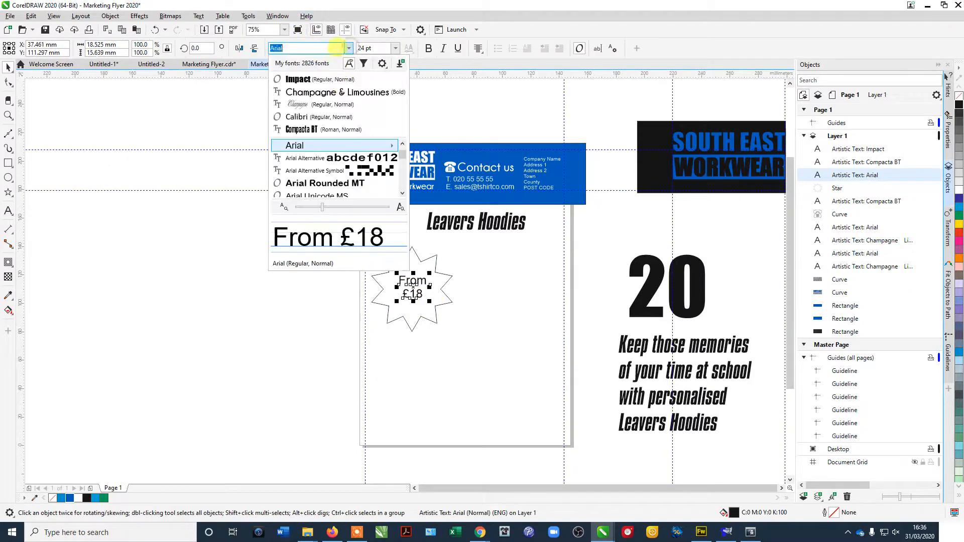
click(334, 80)
click(294, 217)
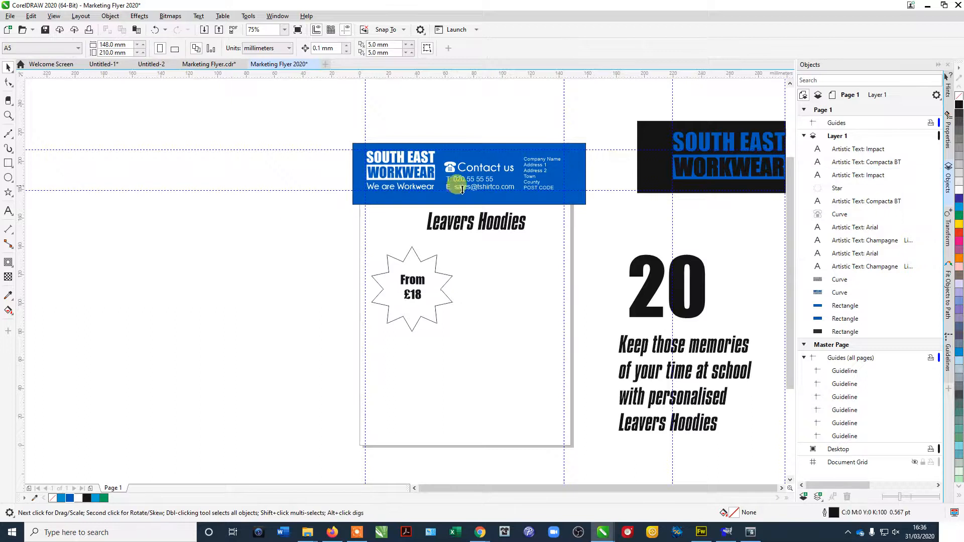
Step: Change the header address block's font to Champagne & Limousines Bold
drag(439, 132, 565, 204)
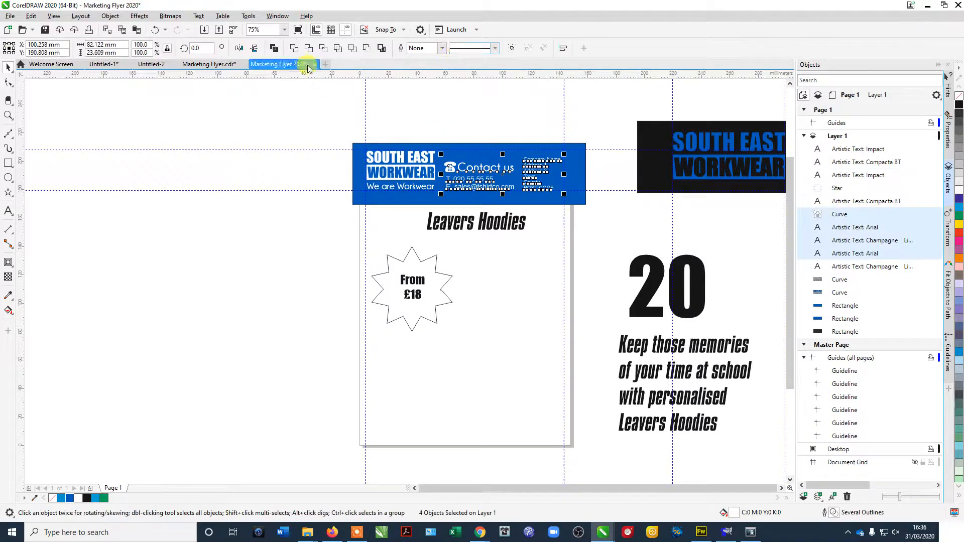
click(455, 121)
click(516, 163)
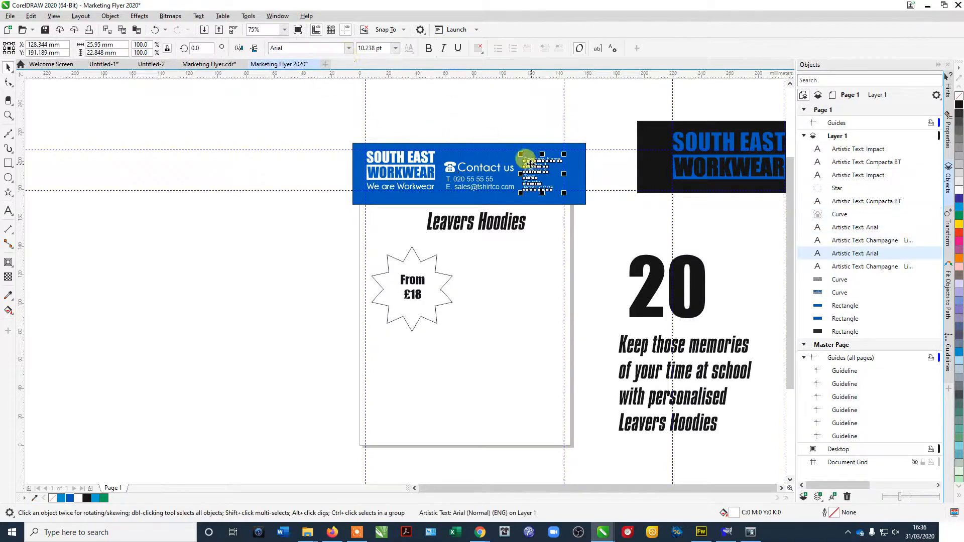
click(347, 48)
click(311, 93)
click(512, 123)
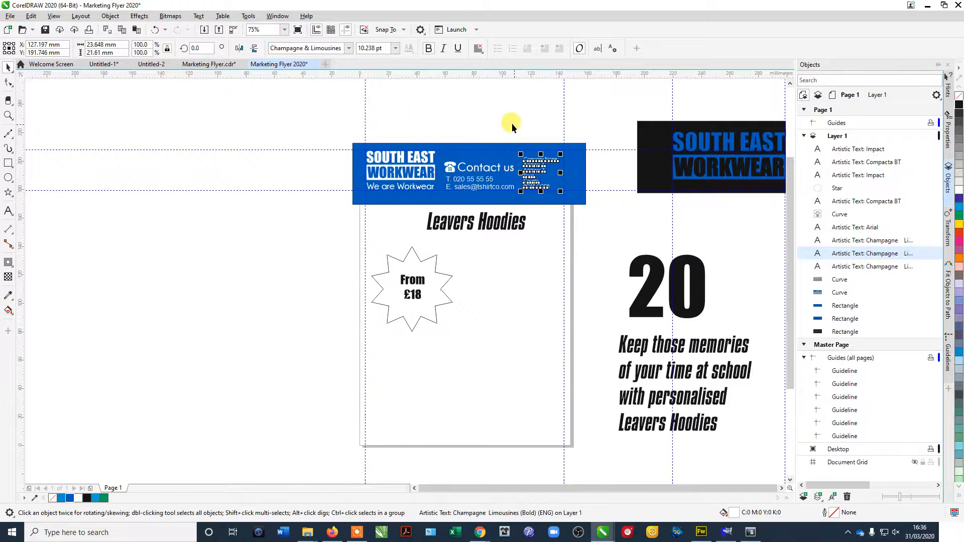
Step: Change the font of the header's phone and e-mail lines to Champagne & Limousines Bold
drag(524, 211, 443, 175)
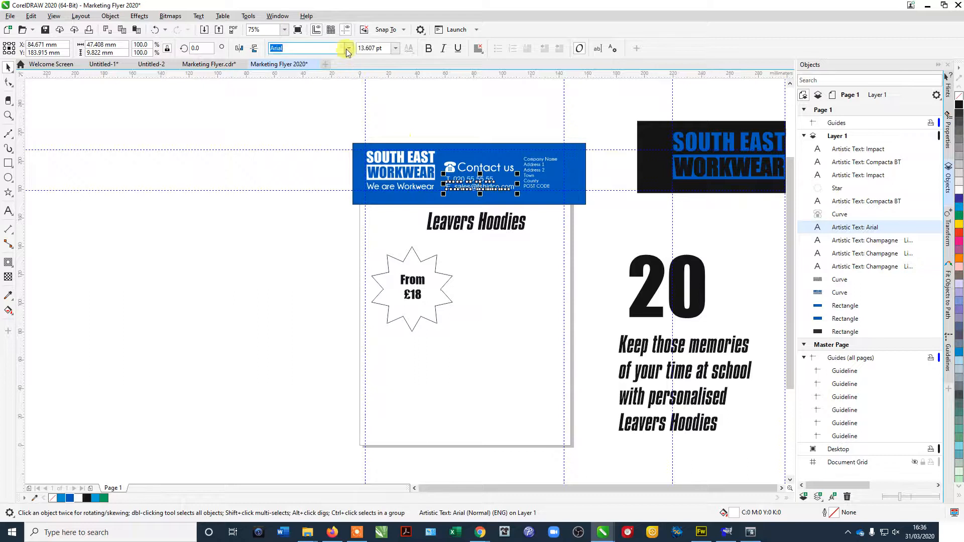
click(348, 48)
click(325, 80)
click(483, 166)
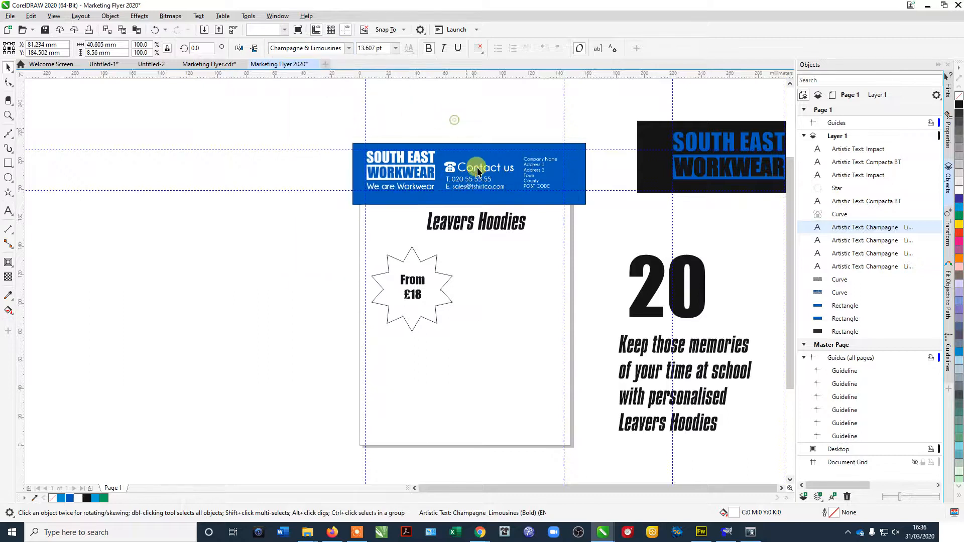
click(492, 119)
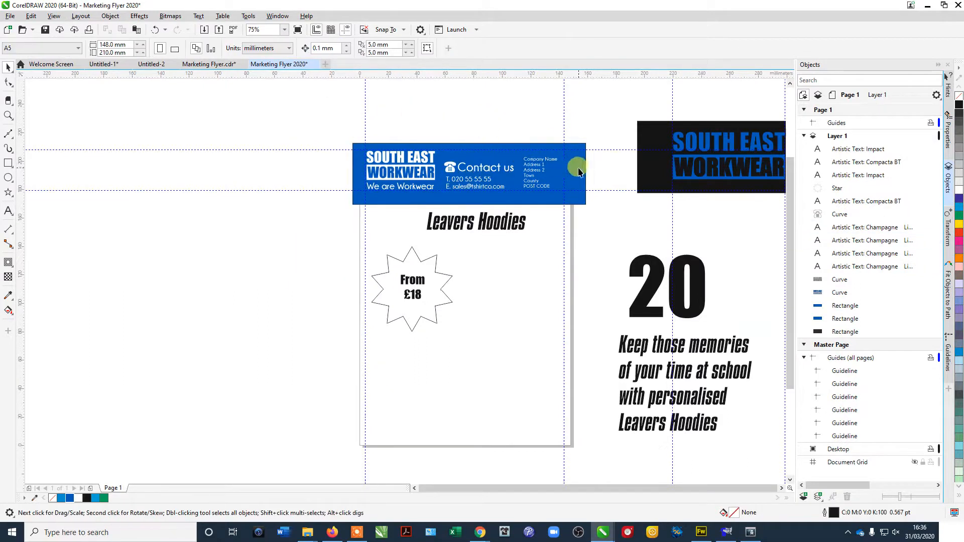
scroll(554, 206, up, 1)
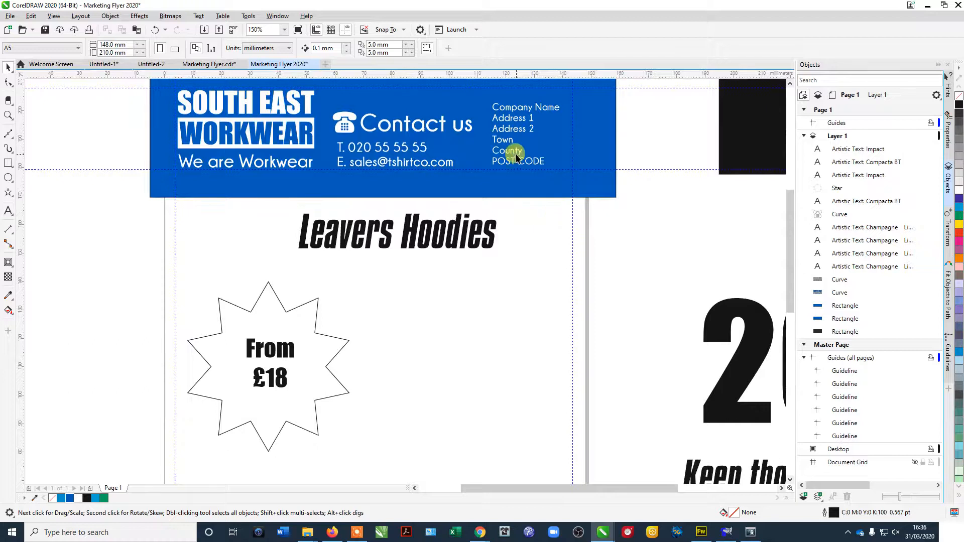
scroll(461, 327, down, 1)
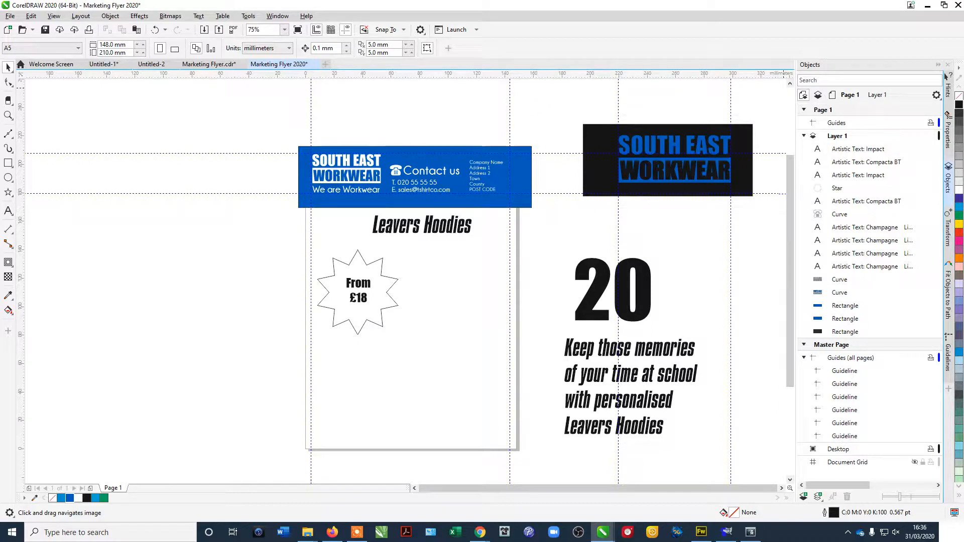
Step: Switch to Firefox and open the Just Hoods site from the AWDis brands page
key(alt+Tab)
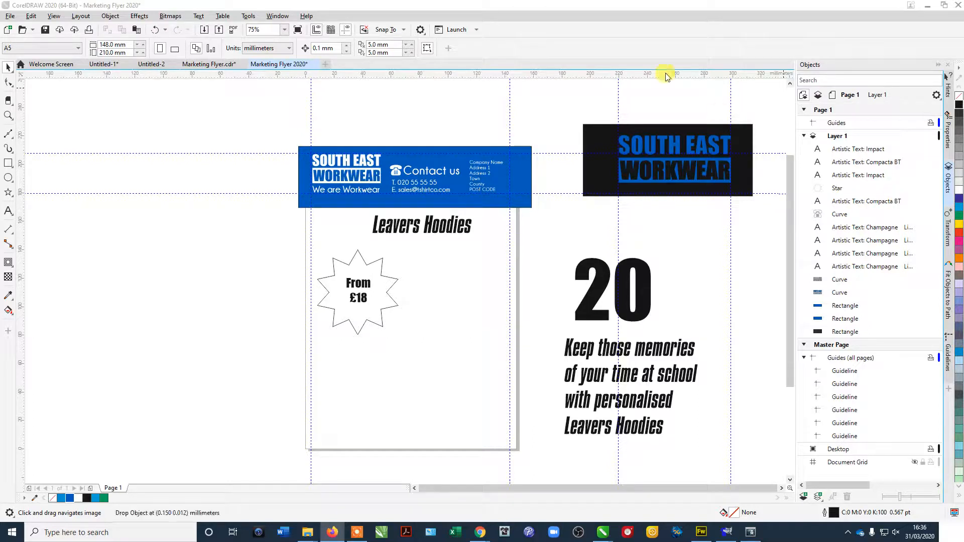
drag(481, 45, 481, 45)
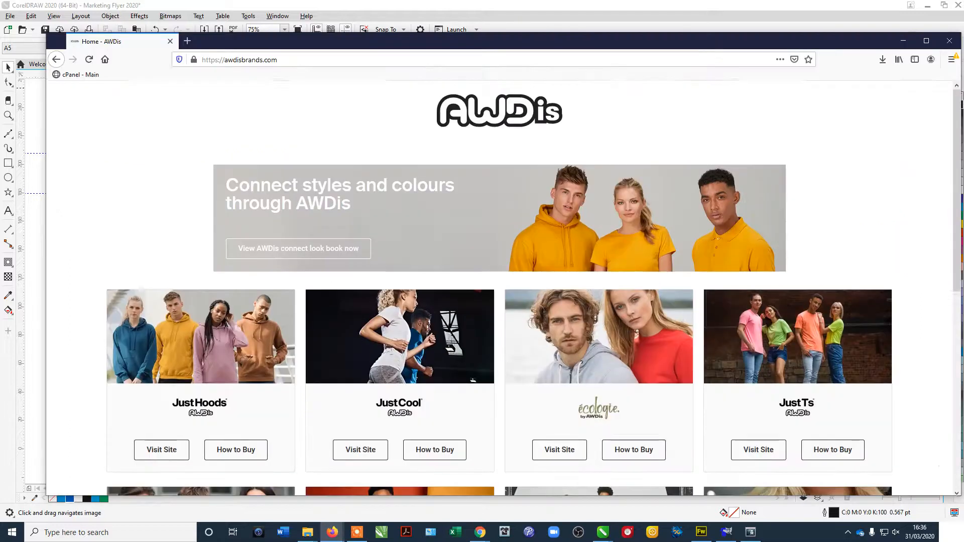
scroll(621, 275, down, 2)
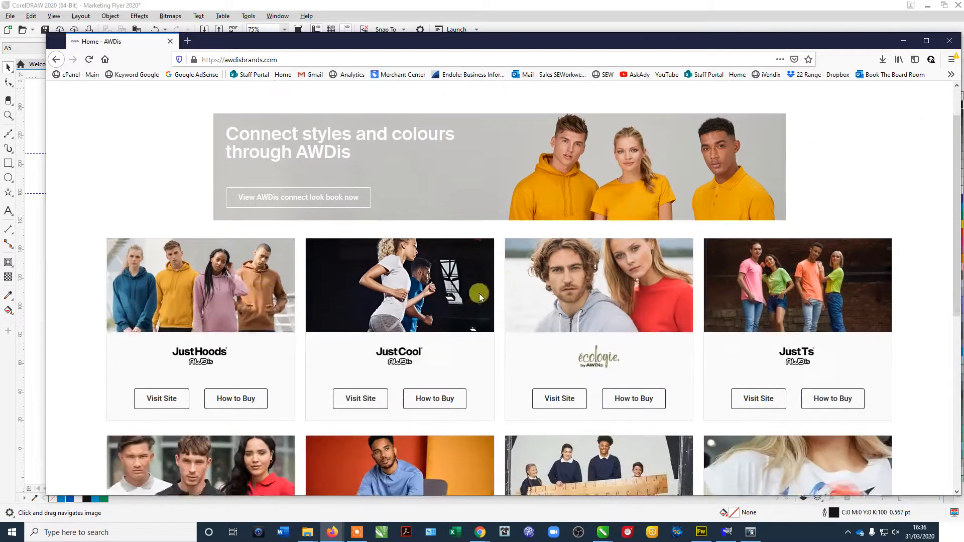
scroll(187, 285, down, 1)
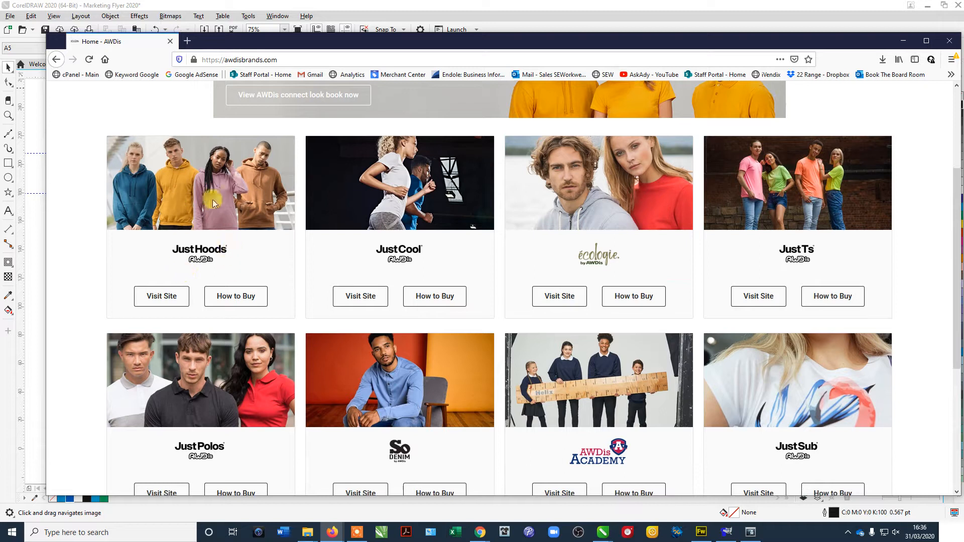
click(169, 302)
Step: Open the Unisex Styles range and go to its JH001 College Hoodie product page
scroll(614, 267, down, 1)
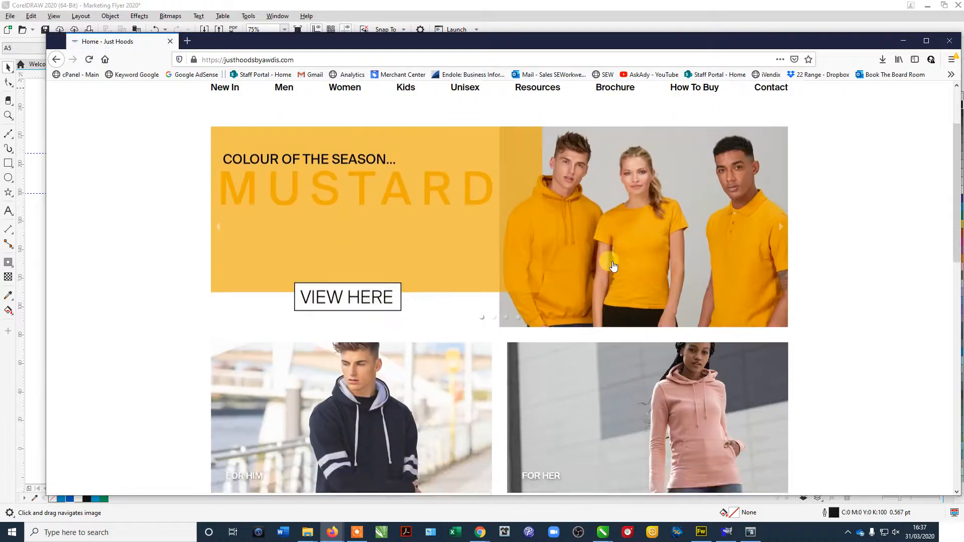
scroll(625, 211, down, 6)
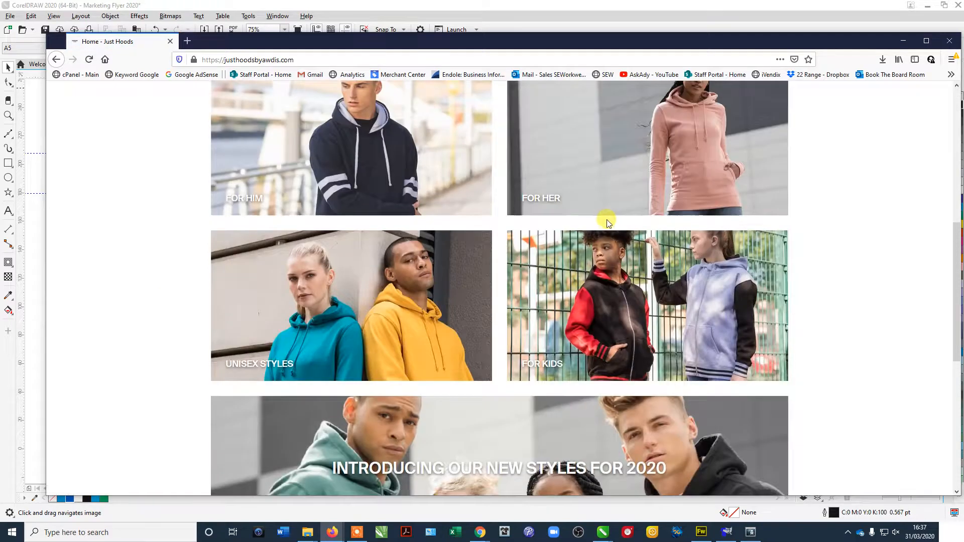
scroll(610, 222, down, 1)
scroll(409, 303, down, 1)
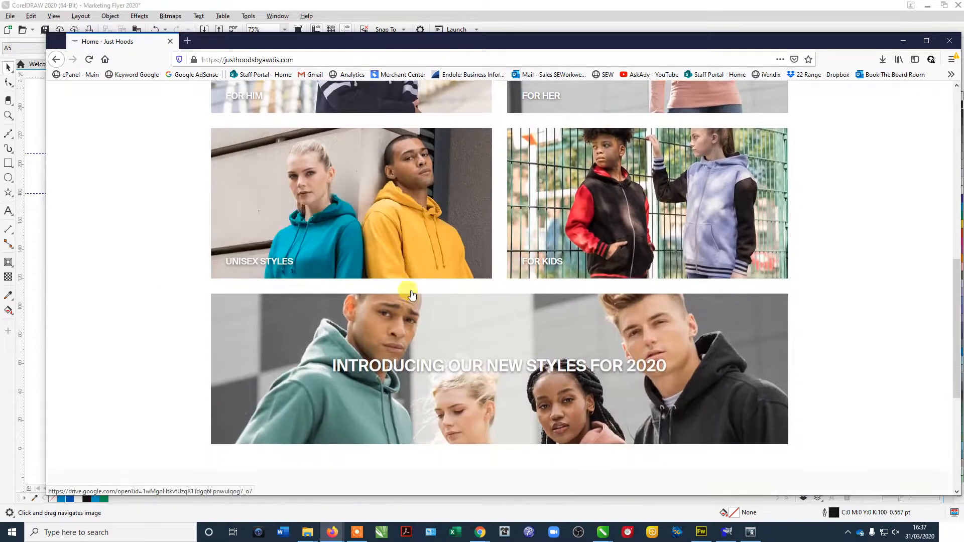
click(342, 262)
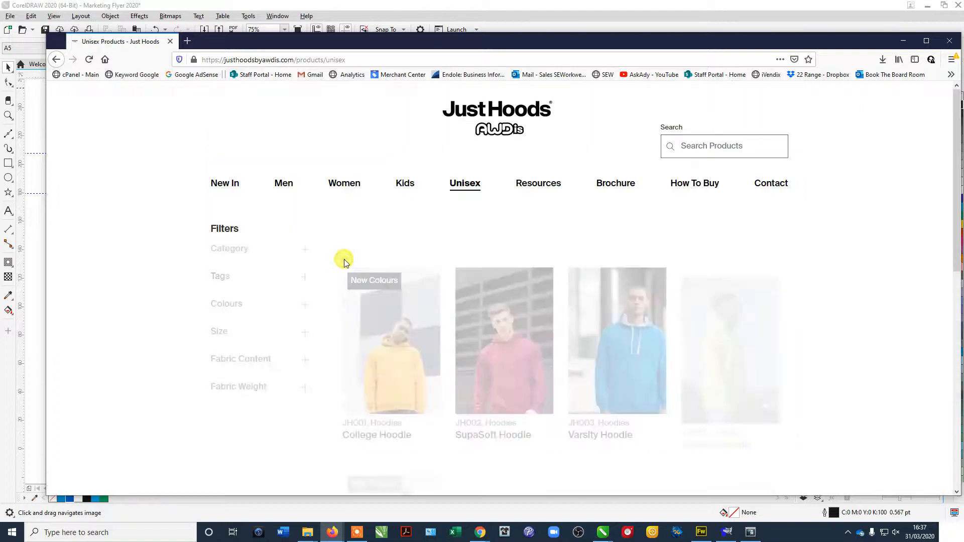
scroll(888, 341, down, 2)
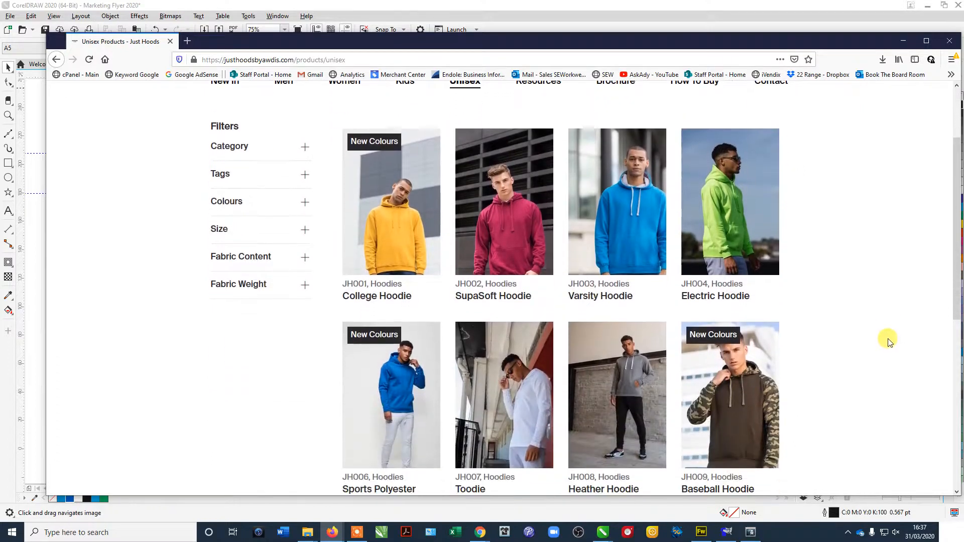
mouse_move(427, 251)
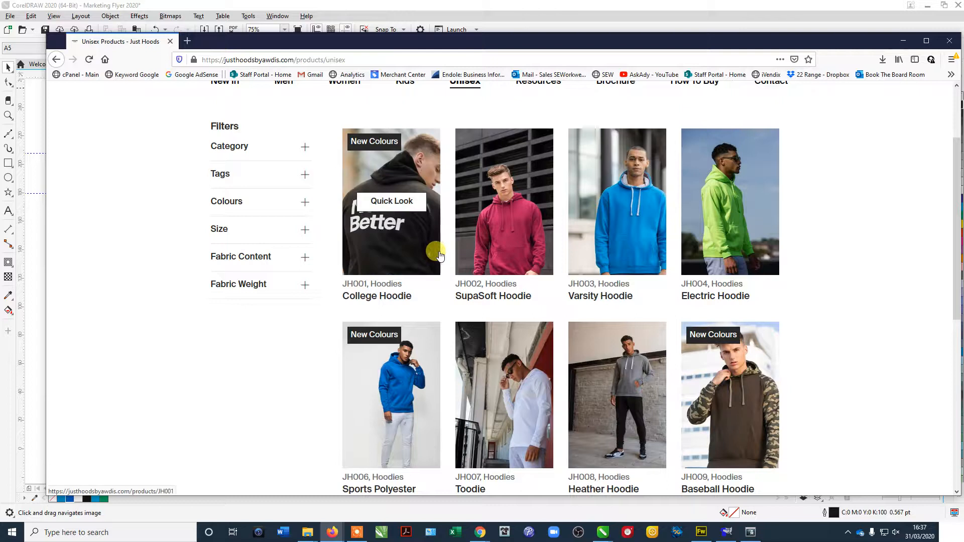
click(417, 249)
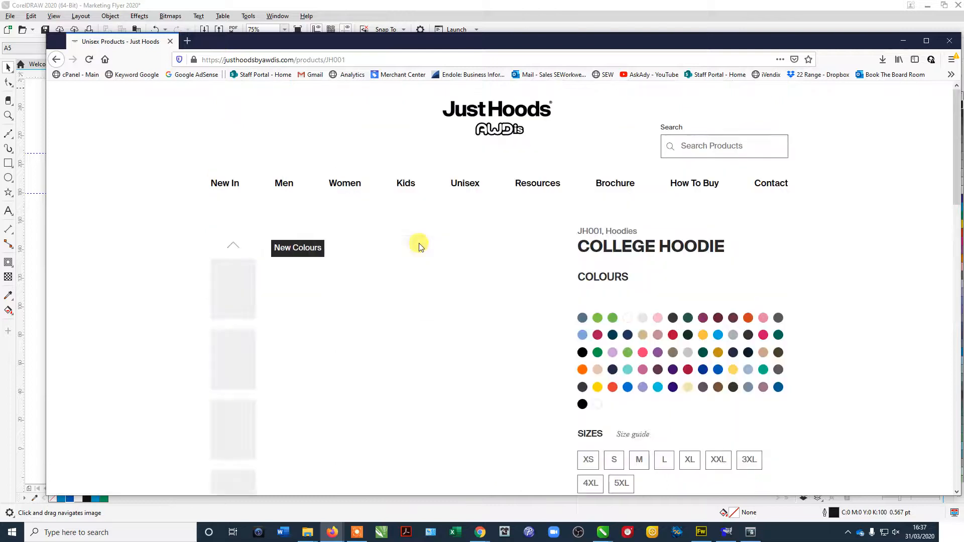
Step: Examine the College Hoodie's gallery photos and the related hoodies beneath them for images suitable for the flyer
scroll(201, 352, down, 2)
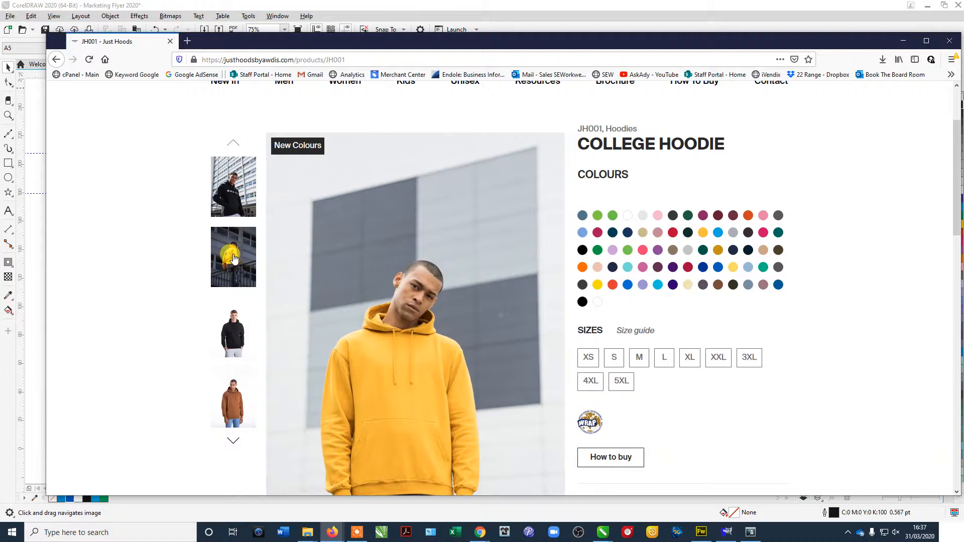
scroll(437, 377, down, 2)
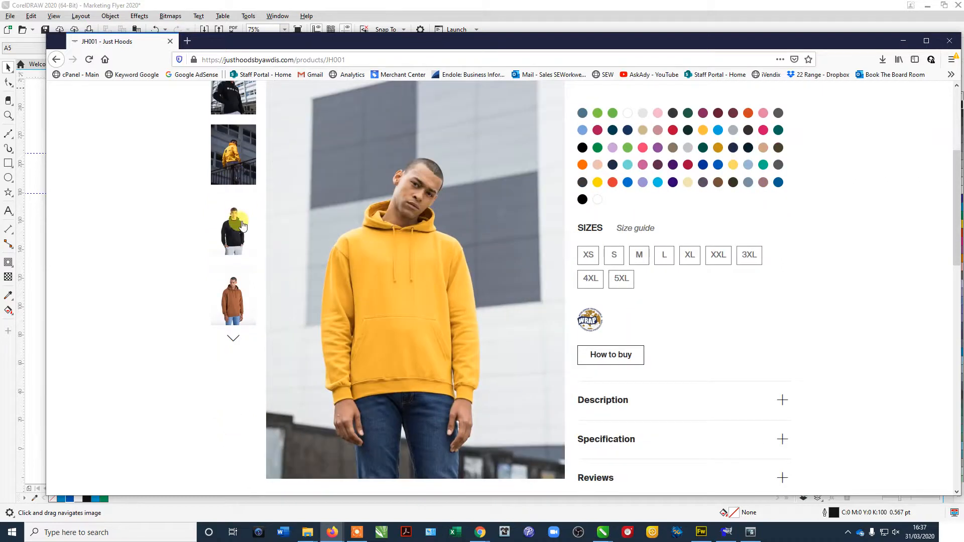
click(237, 166)
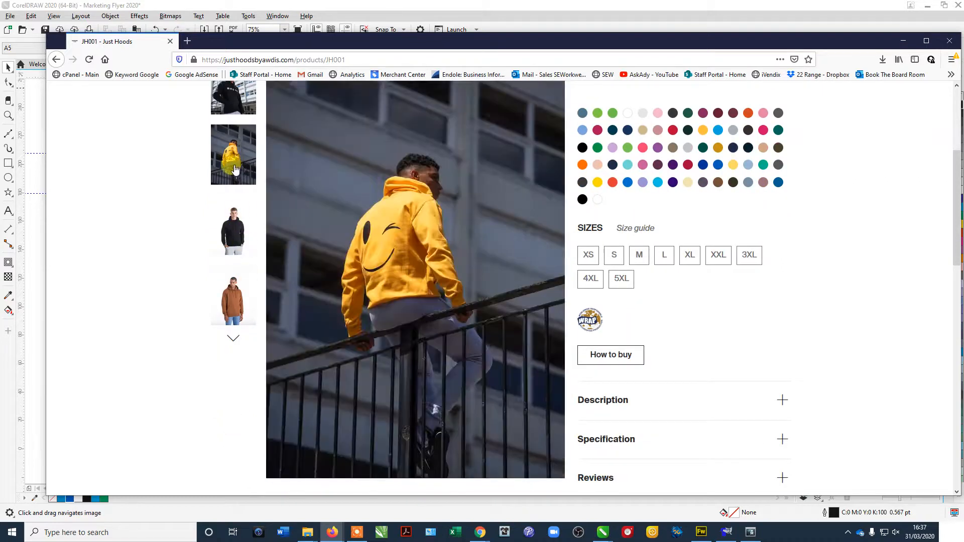
click(236, 336)
click(228, 336)
click(229, 339)
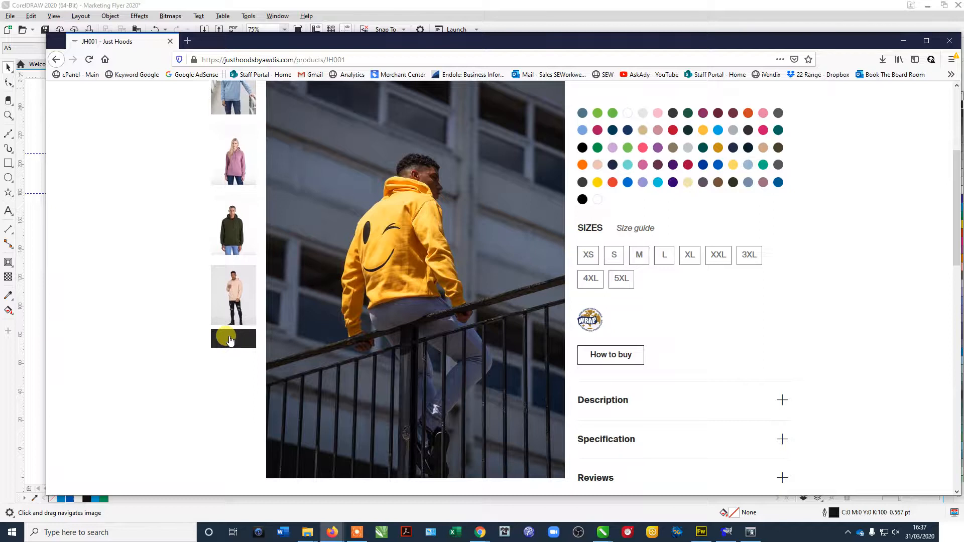
click(230, 339)
click(228, 294)
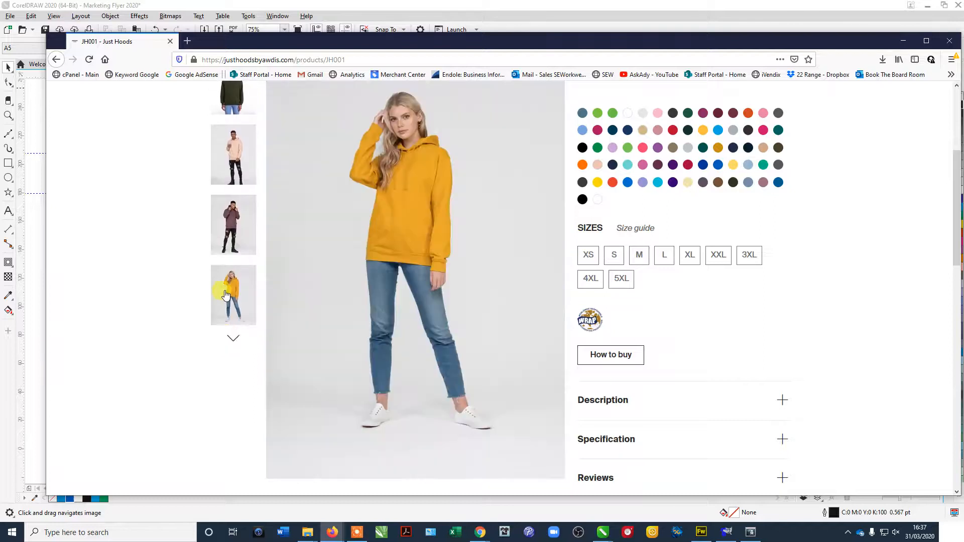
scroll(226, 326, down, 1)
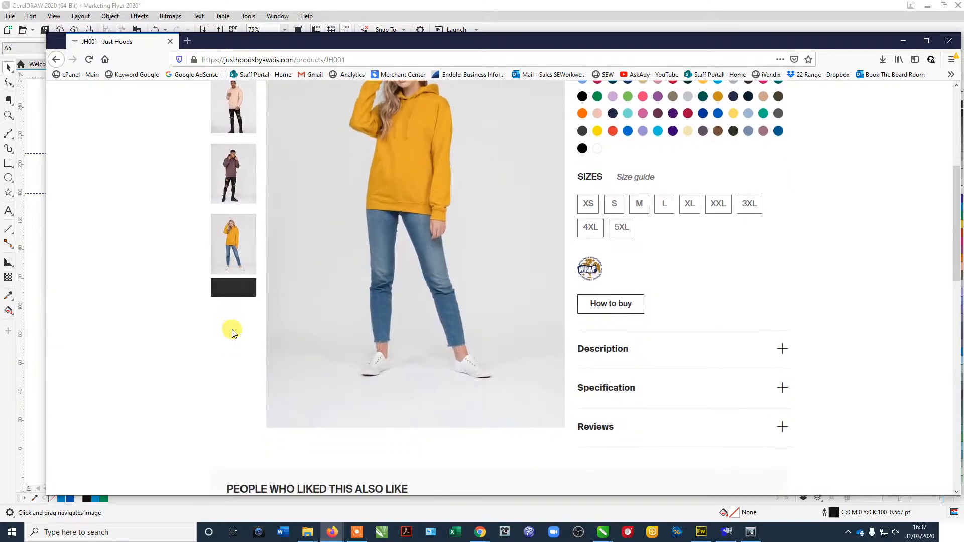
scroll(306, 338, down, 3)
scroll(304, 337, down, 1)
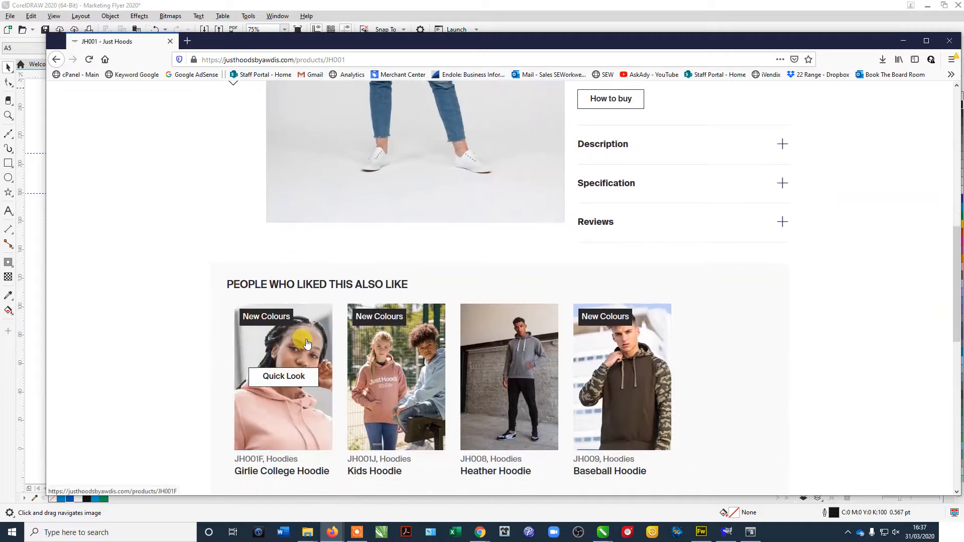
scroll(311, 384, up, 6)
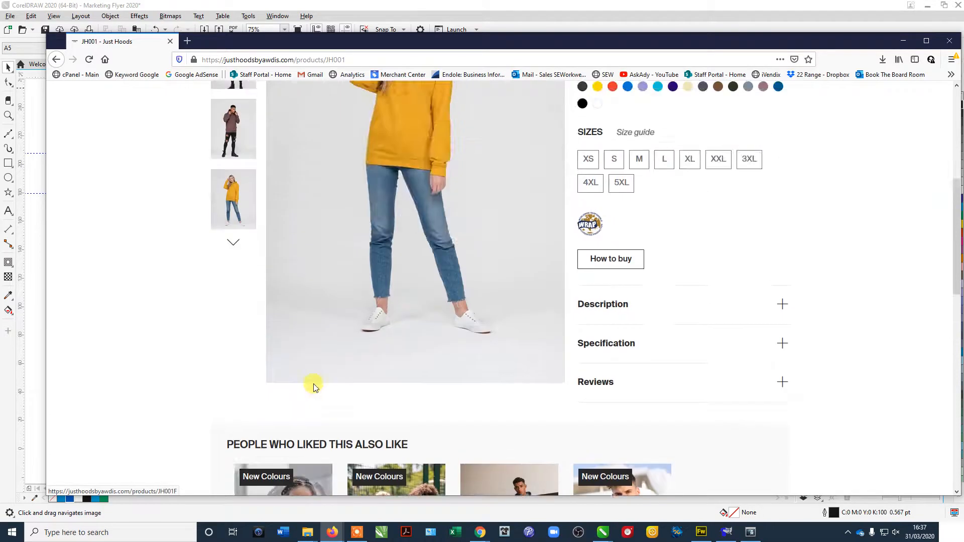
scroll(683, 341, up, 1)
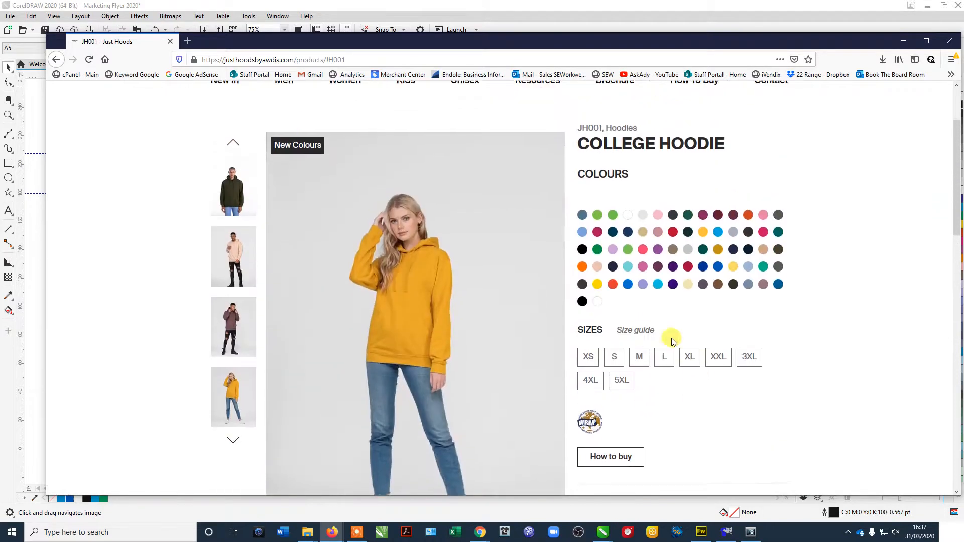
Step: Go back to the start of the photo gallery and display the yellow hoodie with the winking face on its back
click(235, 139)
click(235, 139)
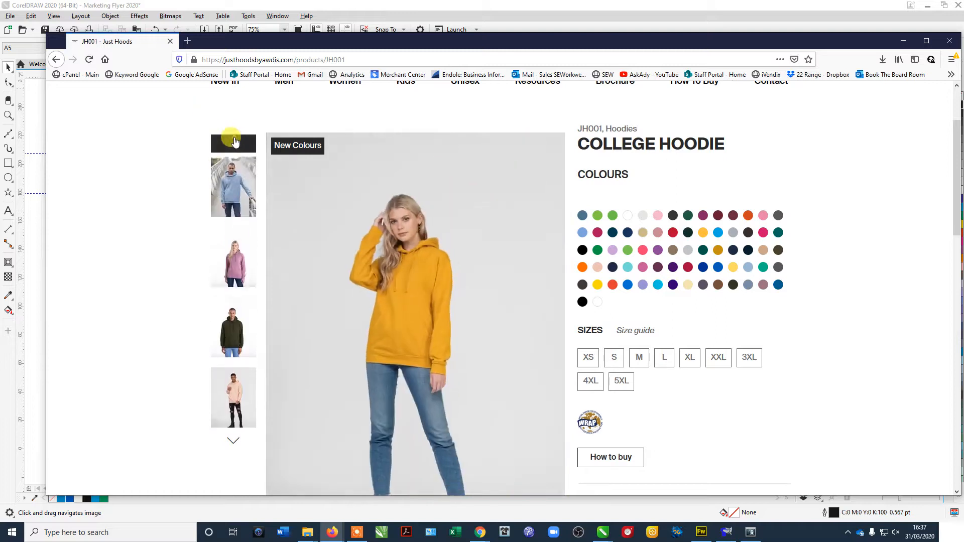
click(234, 139)
click(234, 139)
click(234, 138)
click(234, 138)
click(242, 270)
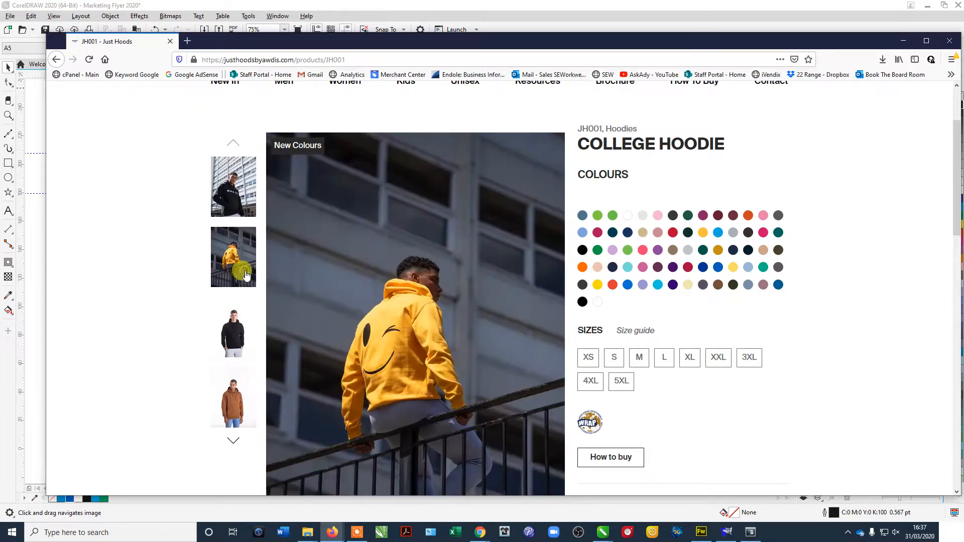
Step: Open Snipping Tool and capture the photo of the man in the yellow winking-face hoodie
scroll(761, 422, down, 2)
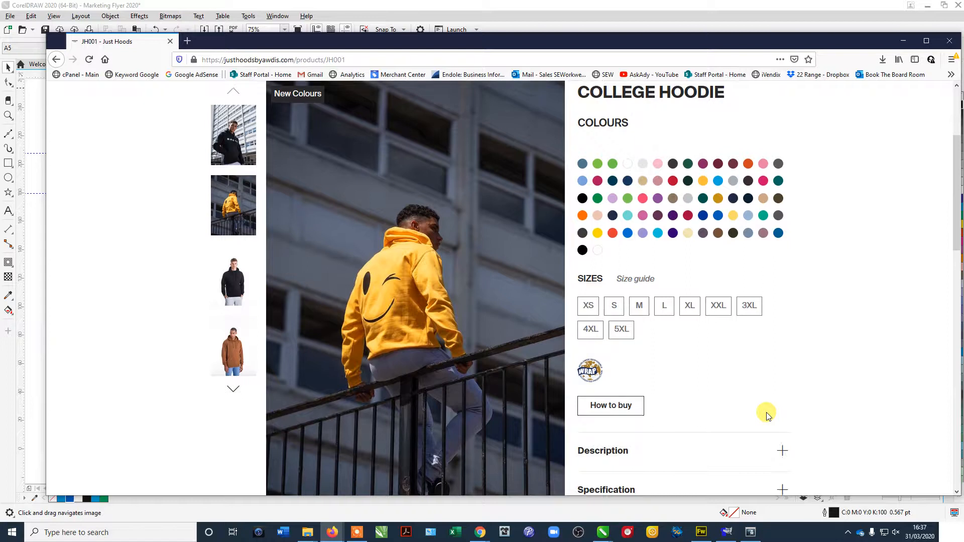
scroll(766, 417, up, 1)
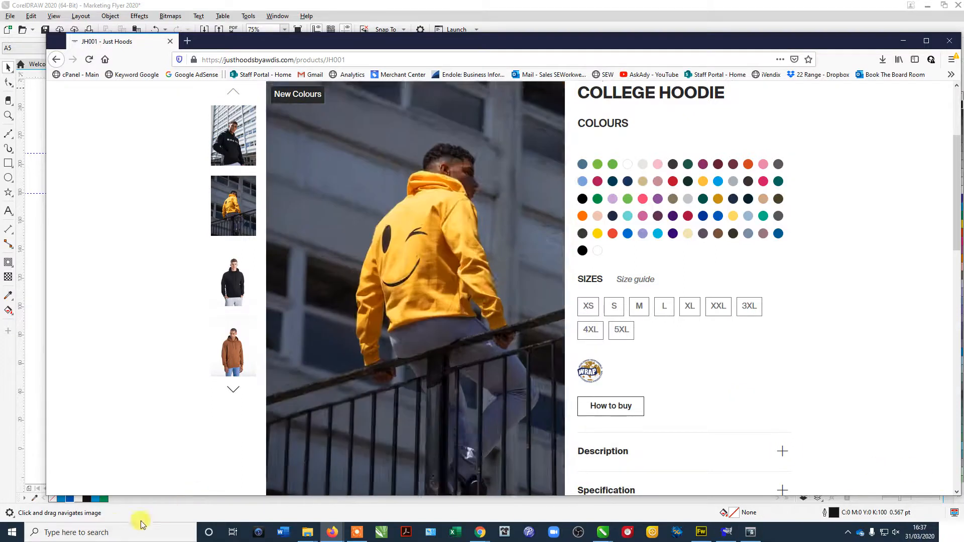
click(119, 531)
text(snip)
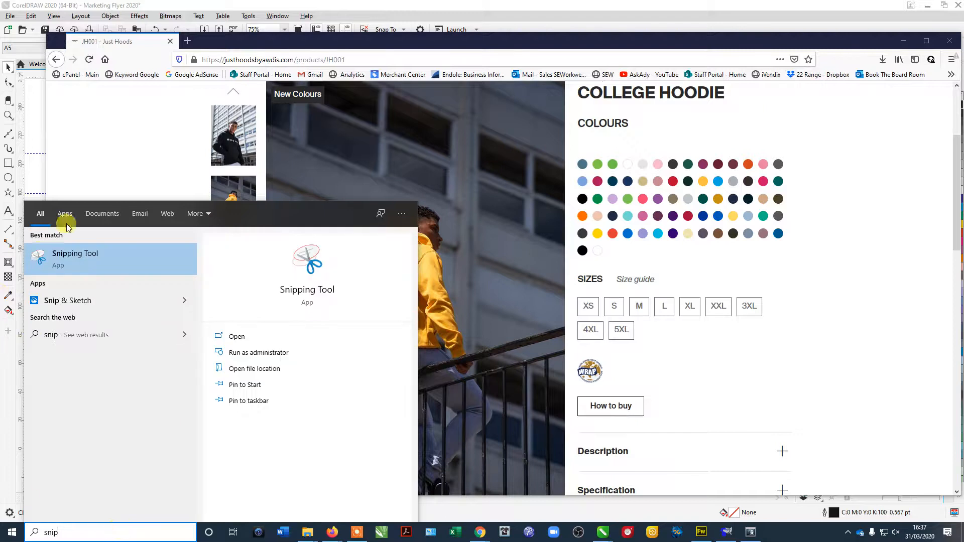
click(80, 256)
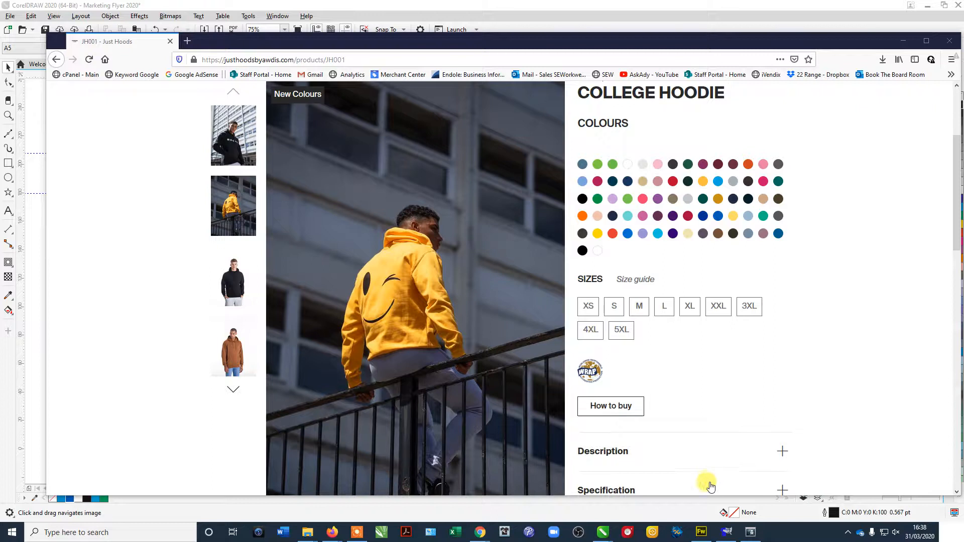
key(ctrl+alt+s)
click(83, 120)
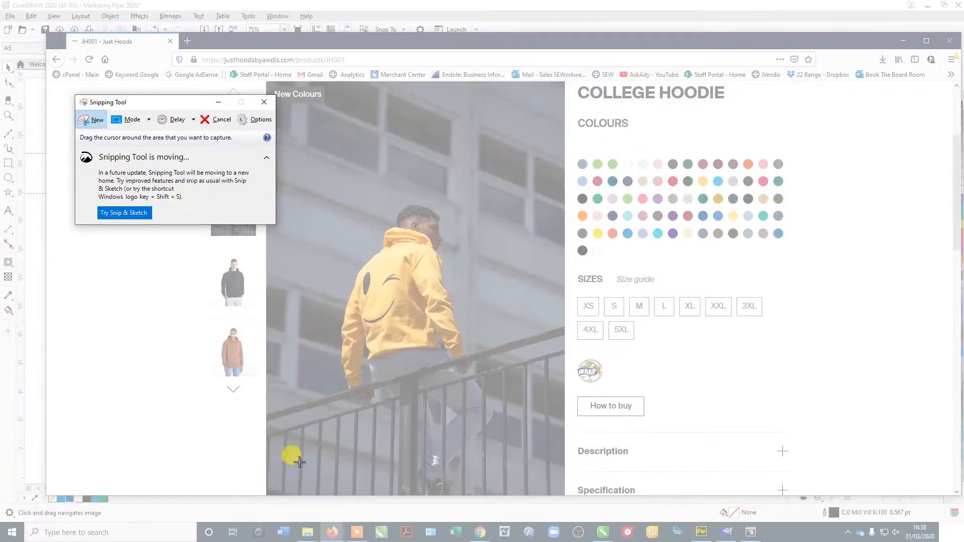
drag(287, 464, 546, 130)
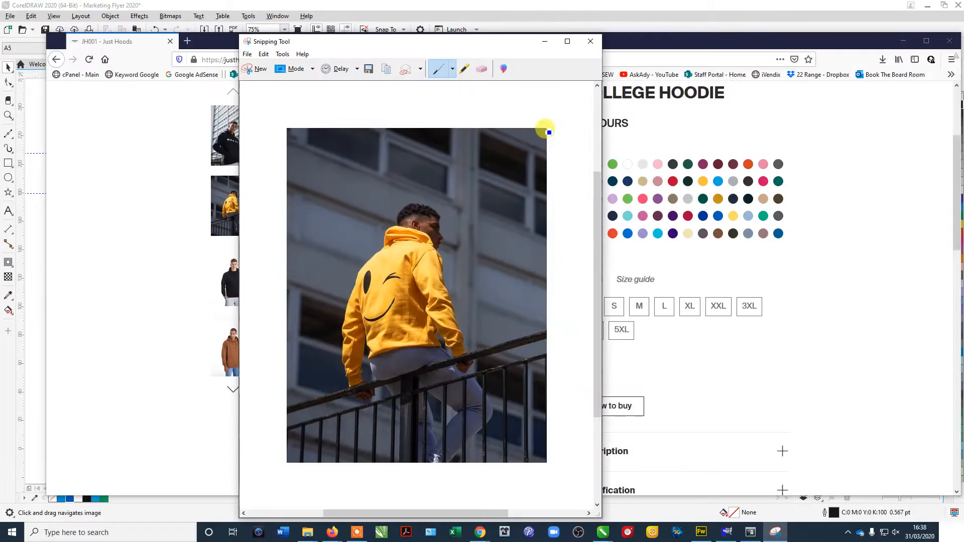
Step: Switch to CorelDRAW, paste the captured photo and scale it to about 82 x 105 mm below the "Leavers Hoodies" heading, beside the star
click(385, 6)
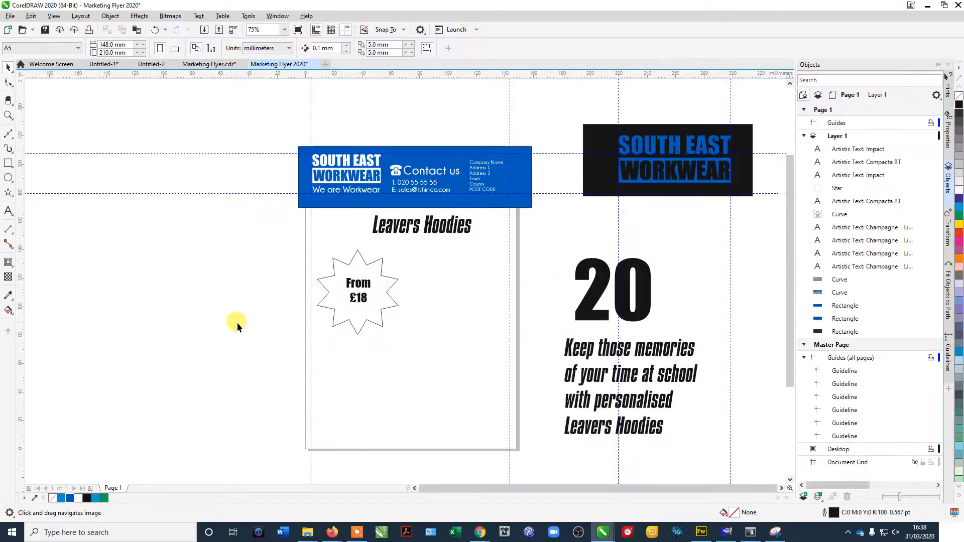
key(ctrl+v)
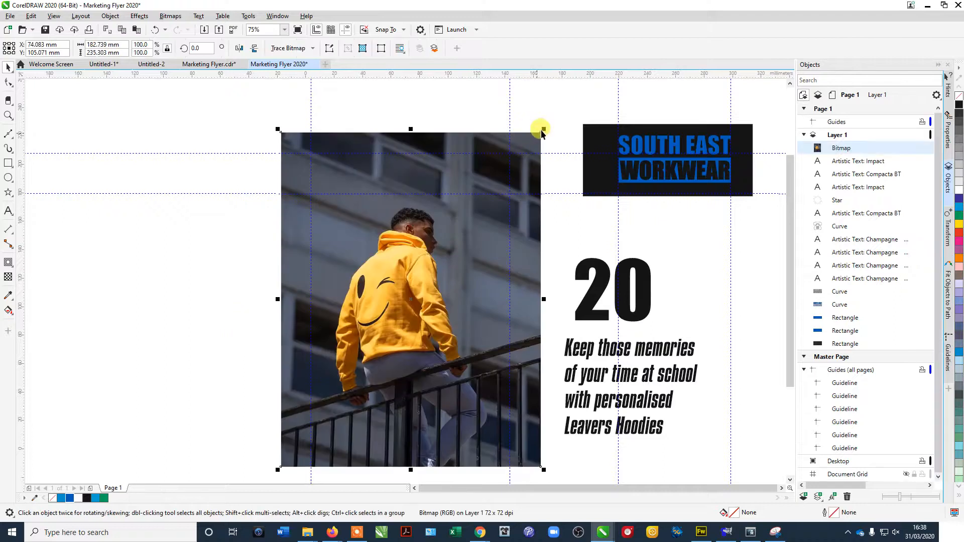
drag(545, 127, 470, 267)
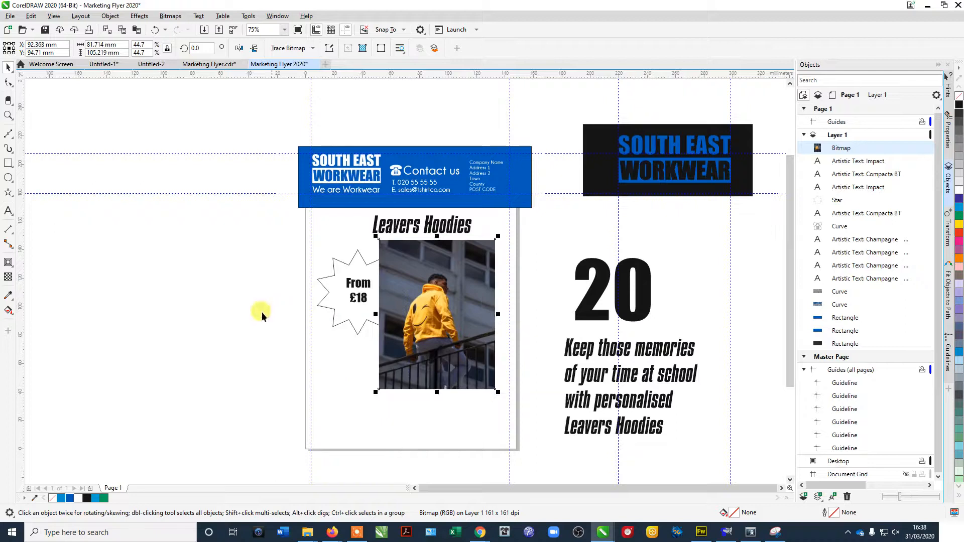
click(272, 316)
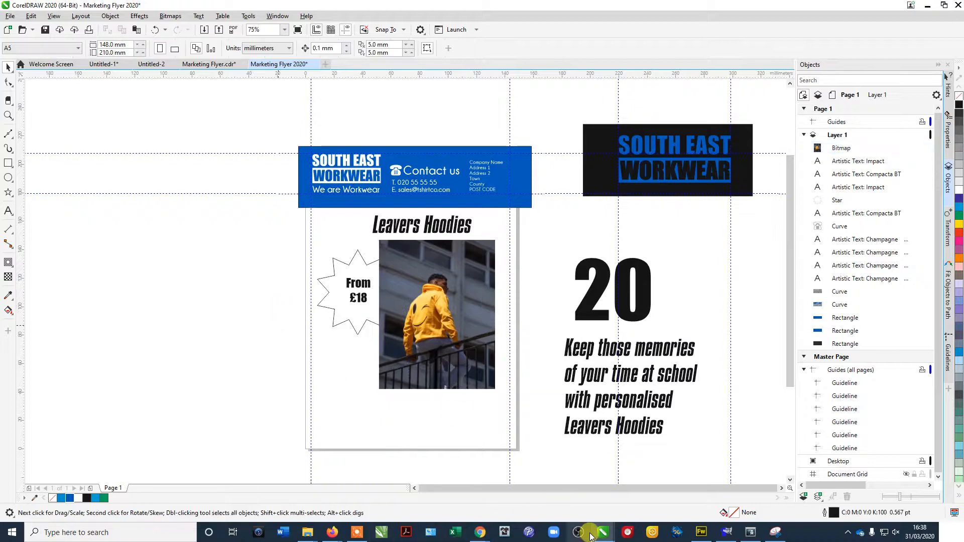
Step: Switch back to the College Hoodie page in Firefox and display the photo of the woman in the mustard hoodie
mouse_move(480, 534)
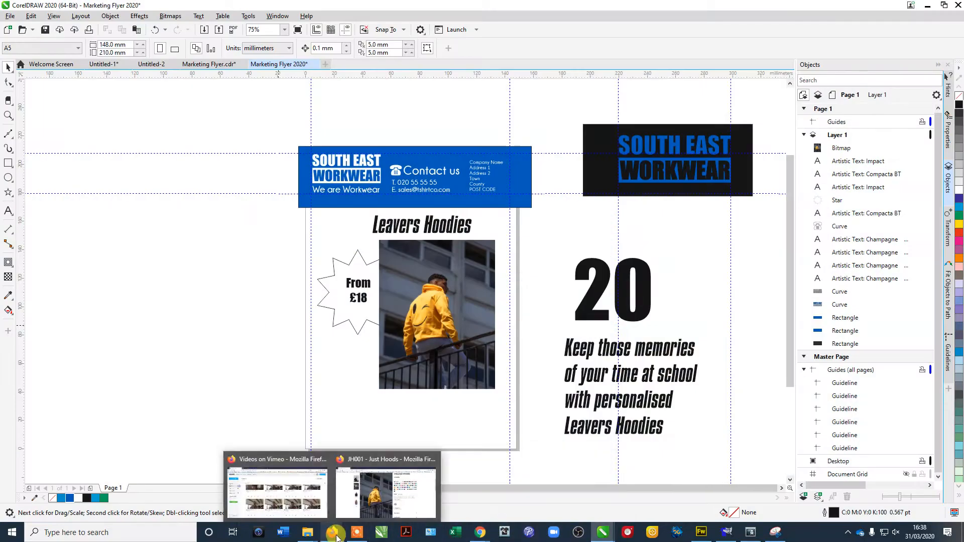
click(385, 492)
click(232, 389)
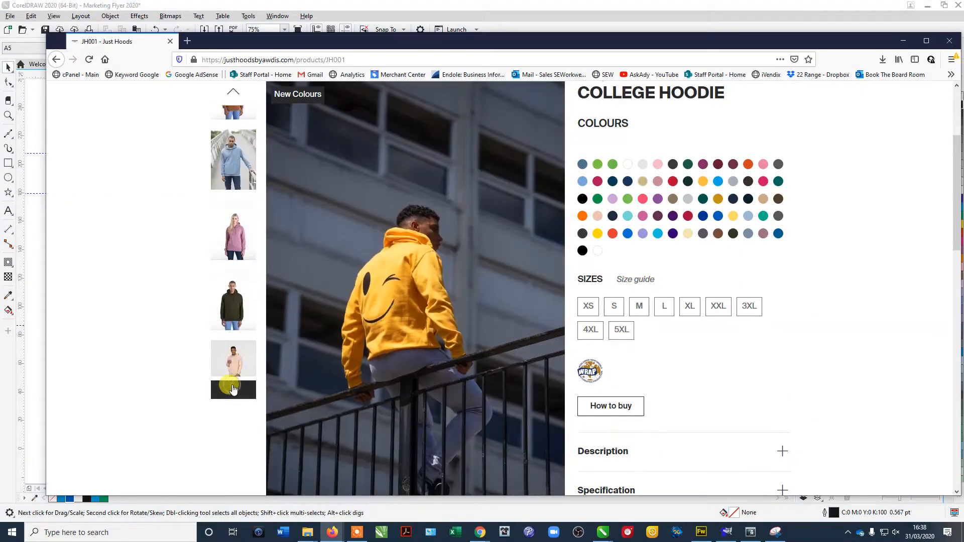
click(232, 389)
click(233, 389)
click(230, 346)
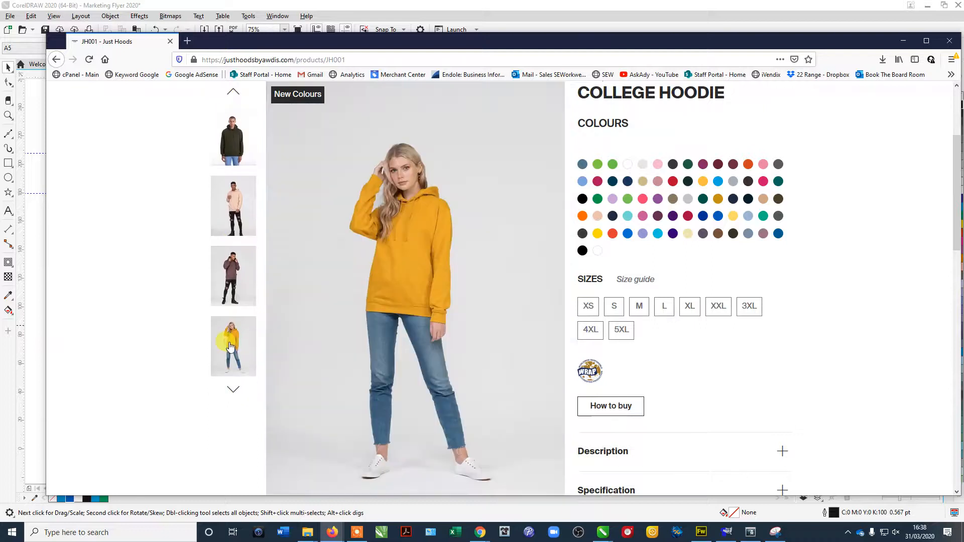
Step: Capture the photo of the woman in the mustard hoodie as a new snip with Snipping Tool
click(770, 533)
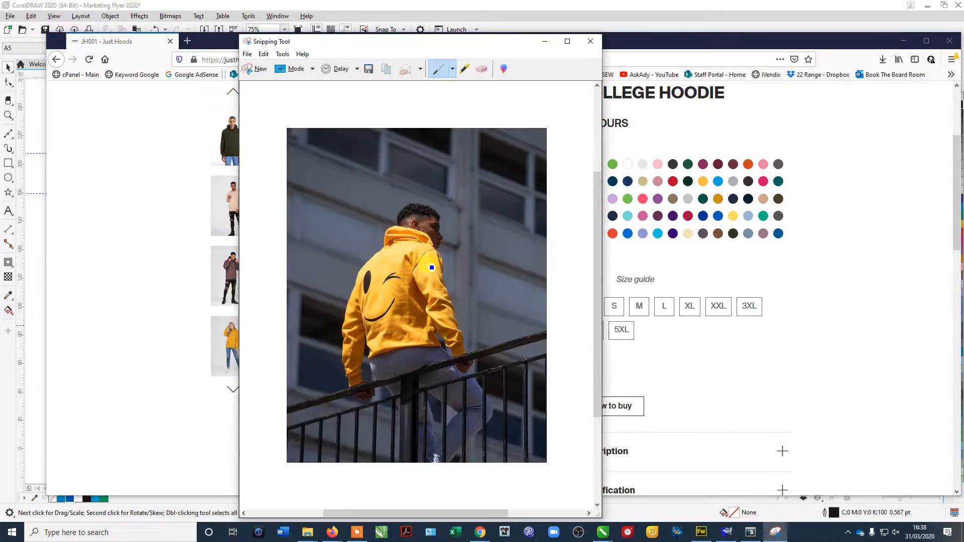
click(249, 69)
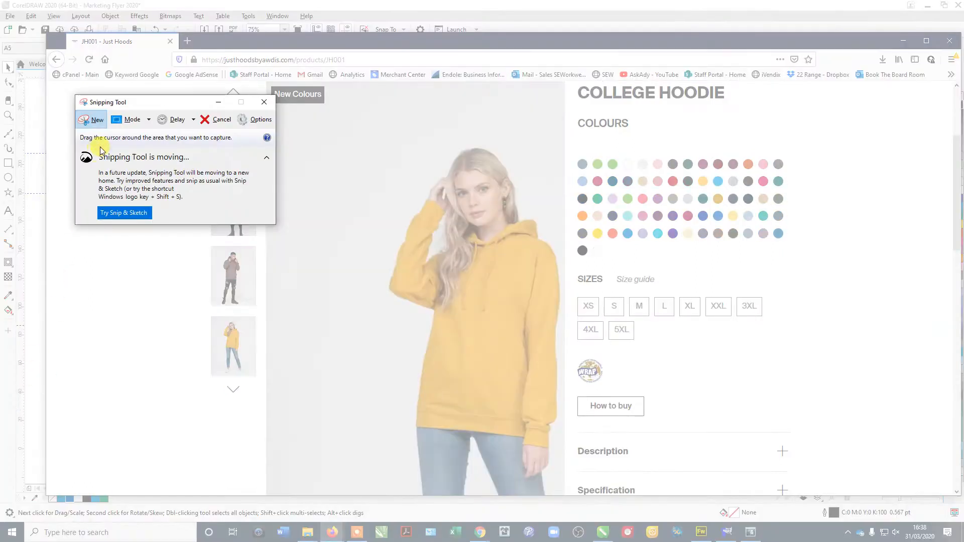
drag(321, 142, 564, 482)
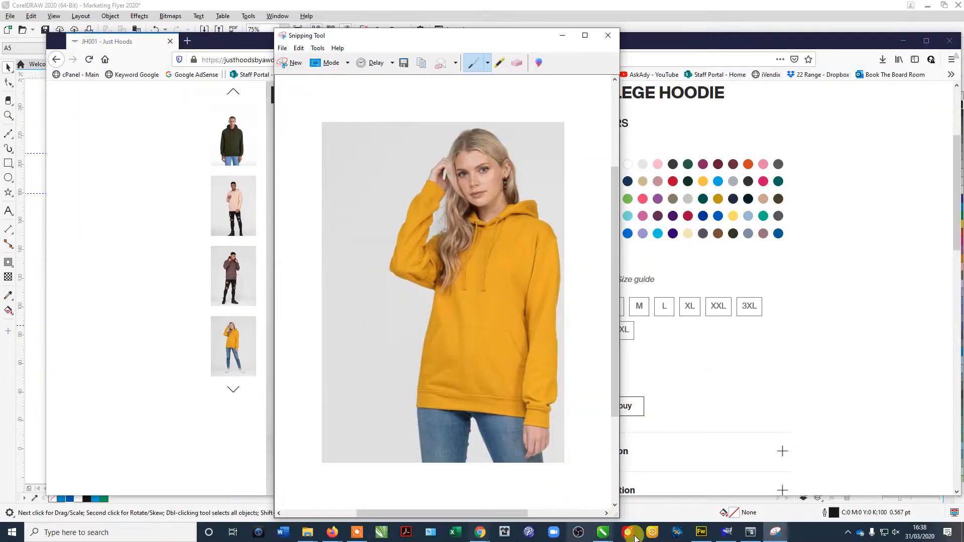
Step: Switch to the Marketing Flyer 2020 document in CorelDRAW, paste the captured photo, scale it to about 73 x 103 mm and place it beside the page
click(602, 532)
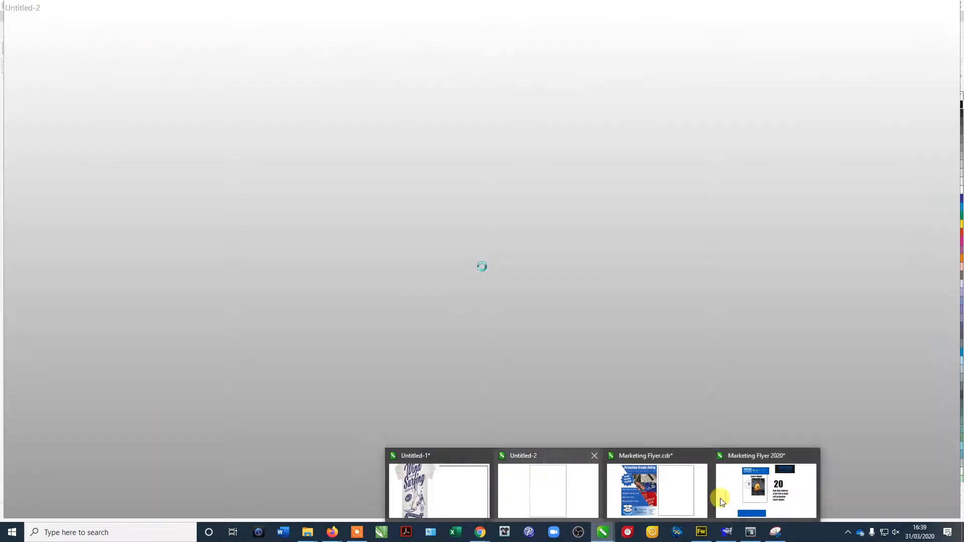
click(738, 495)
key(ctrl+v)
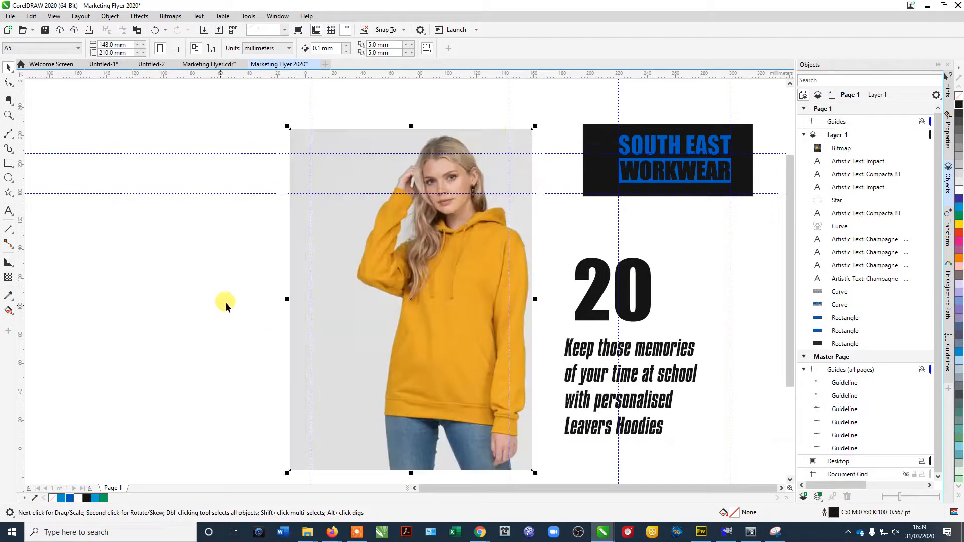
drag(535, 127, 397, 304)
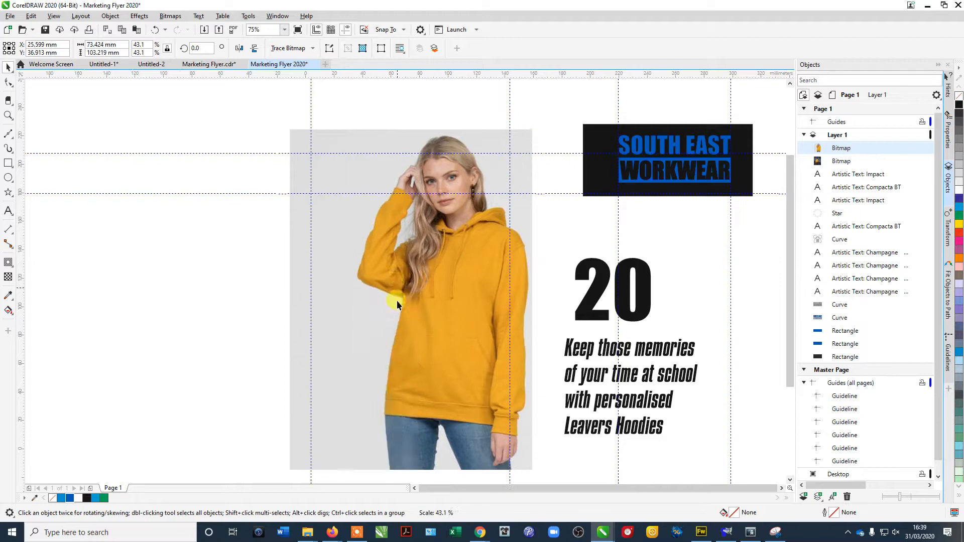
drag(360, 342, 207, 279)
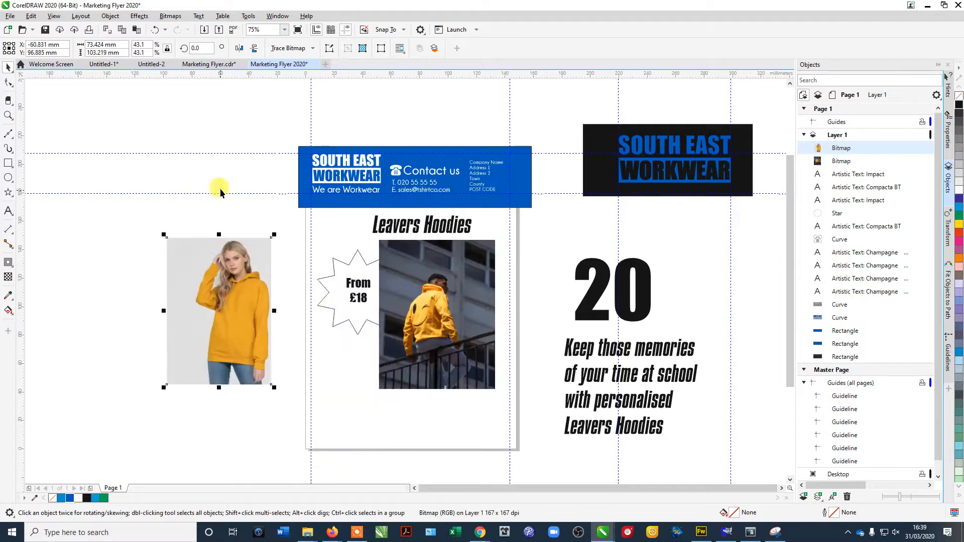
Step: Move the star with its "From £18" text off the page, above the photo of the woman
click(333, 292)
drag(293, 236, 416, 354)
drag(364, 292, 234, 176)
Step: Open the photo of the man in the yellow hoodie for bitmap editing in Corel PHOTO-PAINT
scroll(426, 316, up, 2)
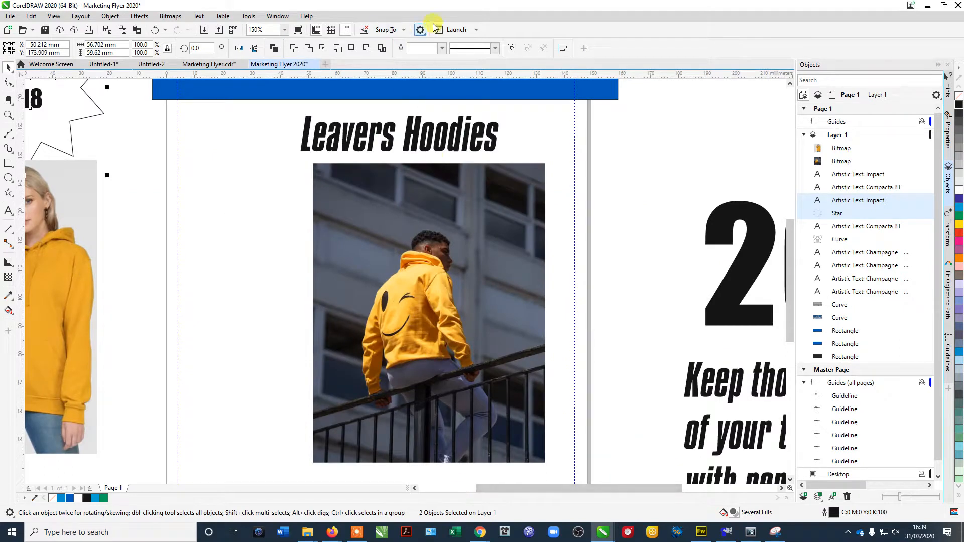
click(457, 255)
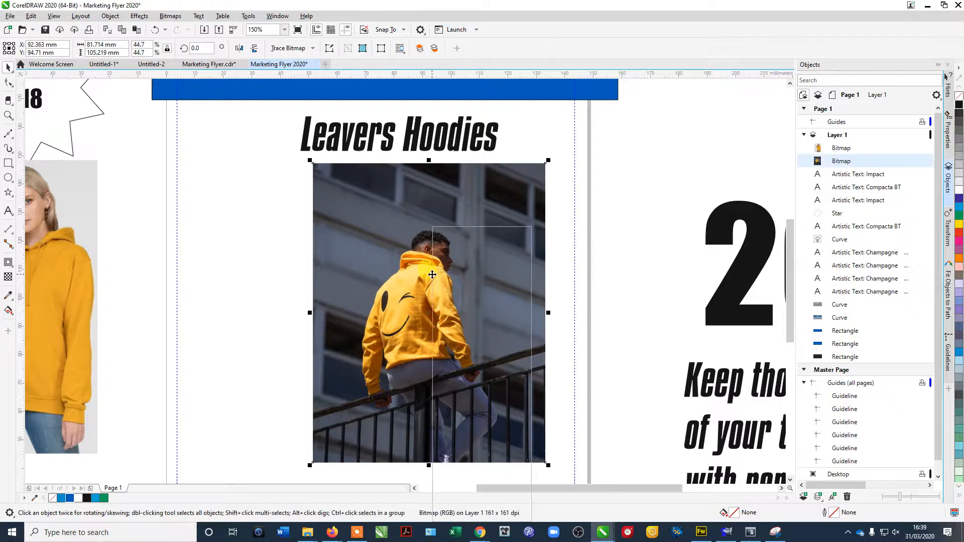
right_click(432, 275)
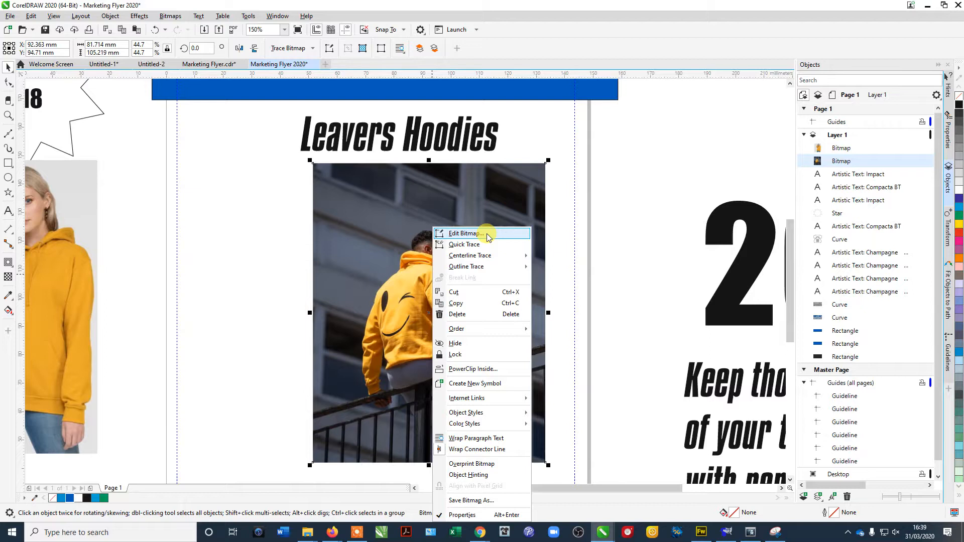
click(464, 233)
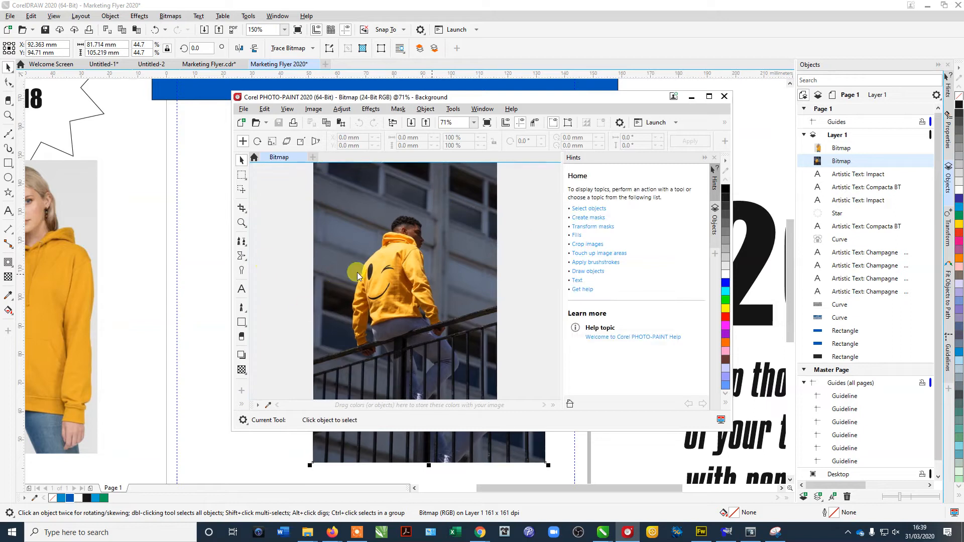
Step: Use the Clone tool to paint plain hoodie fabric over most of the smile on the man's back
scroll(386, 283, up, 3)
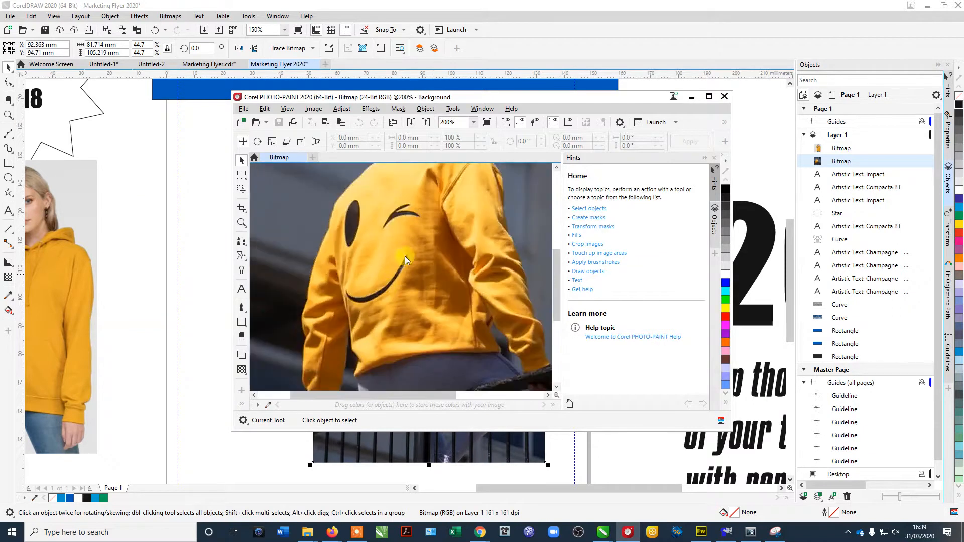
click(246, 246)
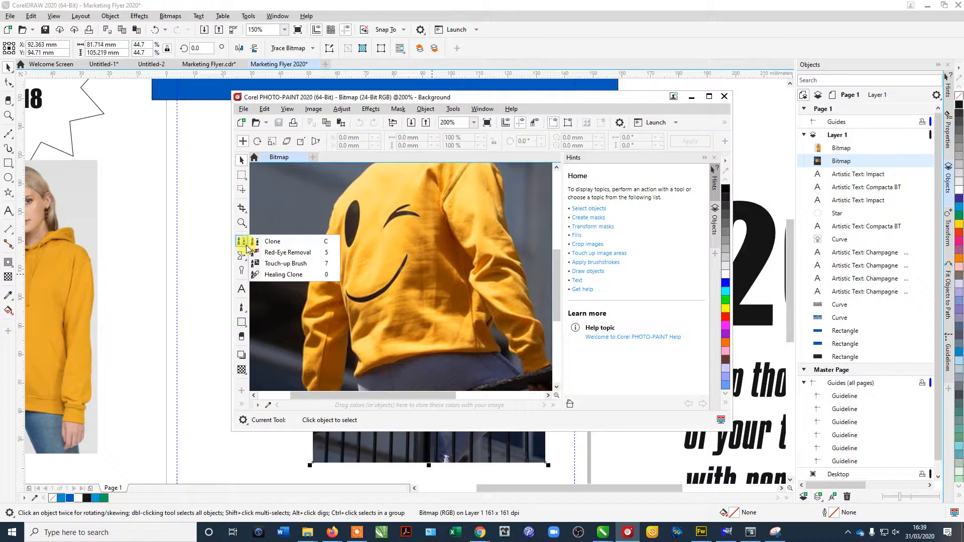
click(264, 242)
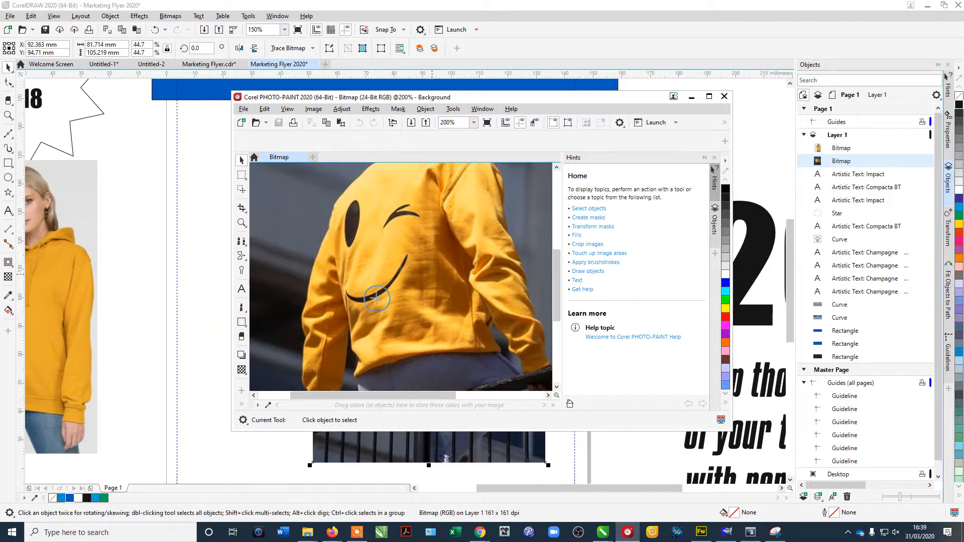
mouse_move(399, 280)
mouse_down()
mouse_move(405, 266)
mouse_move(424, 301)
mouse_up()
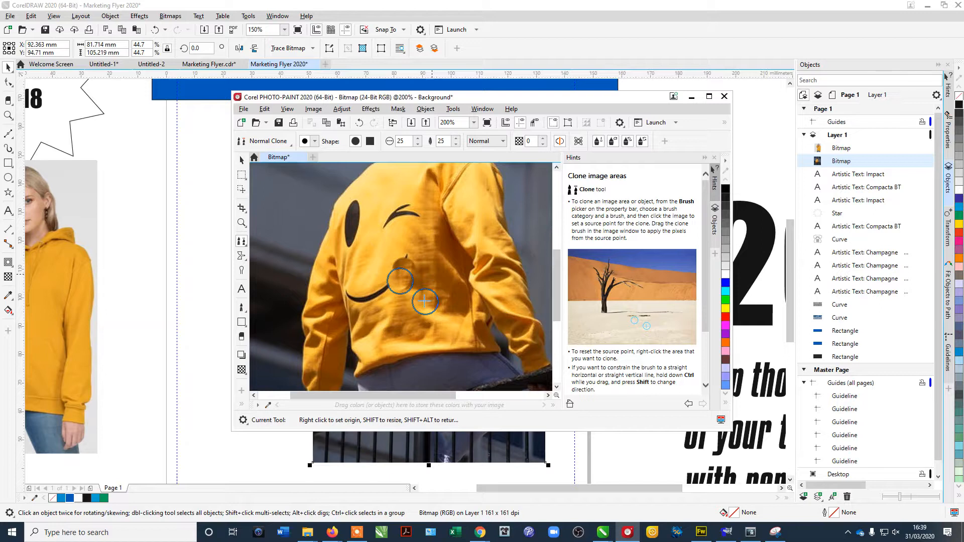
right_click(349, 236)
right_click(363, 249)
right_click(373, 261)
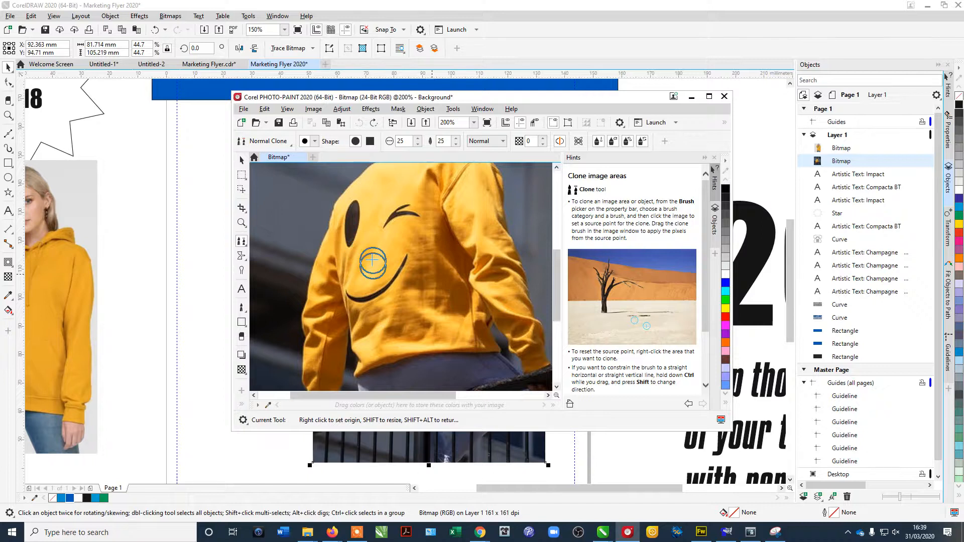
mouse_move(385, 271)
mouse_down()
mouse_move(404, 254)
mouse_move(394, 273)
mouse_move(372, 280)
mouse_up()
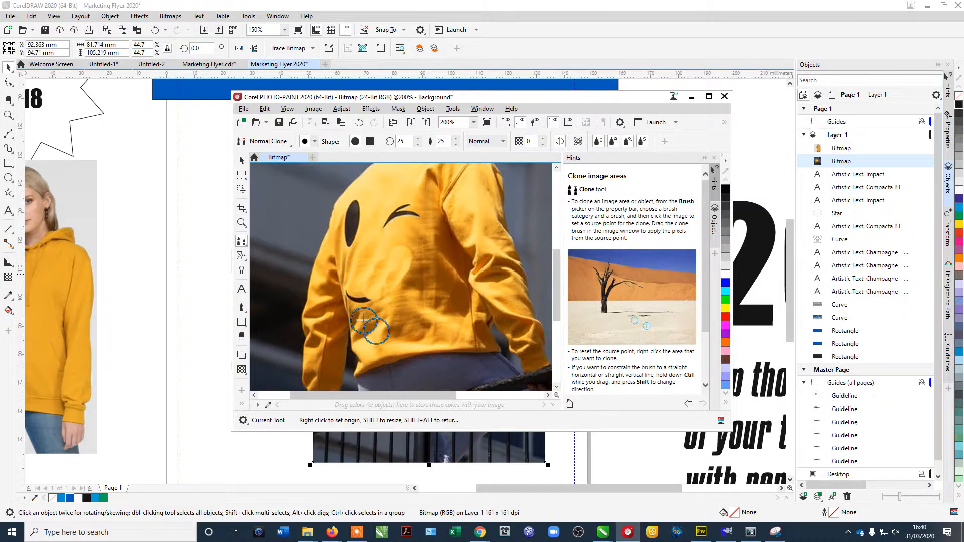
Step: Choose a round clone brush of size 10 and paint out the remaining piece of the smile
click(314, 141)
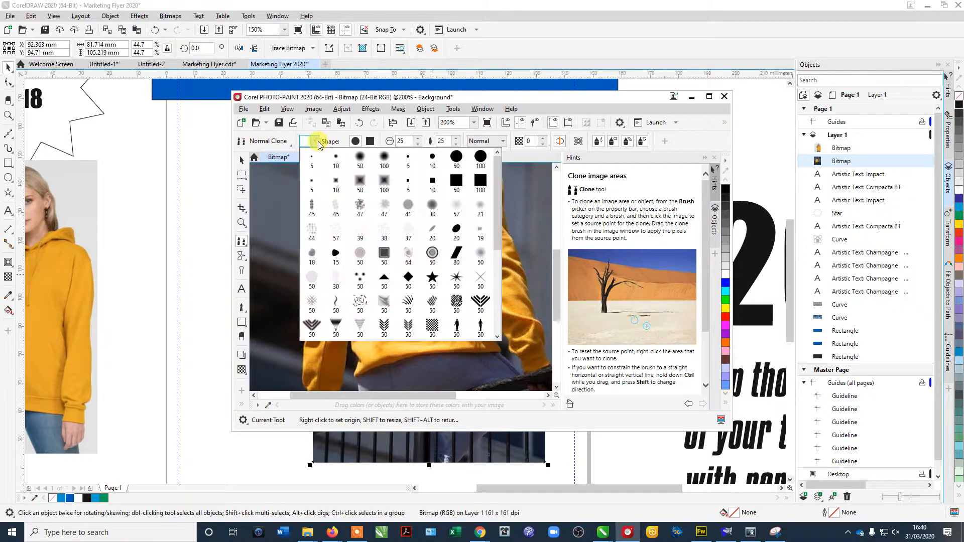
click(346, 164)
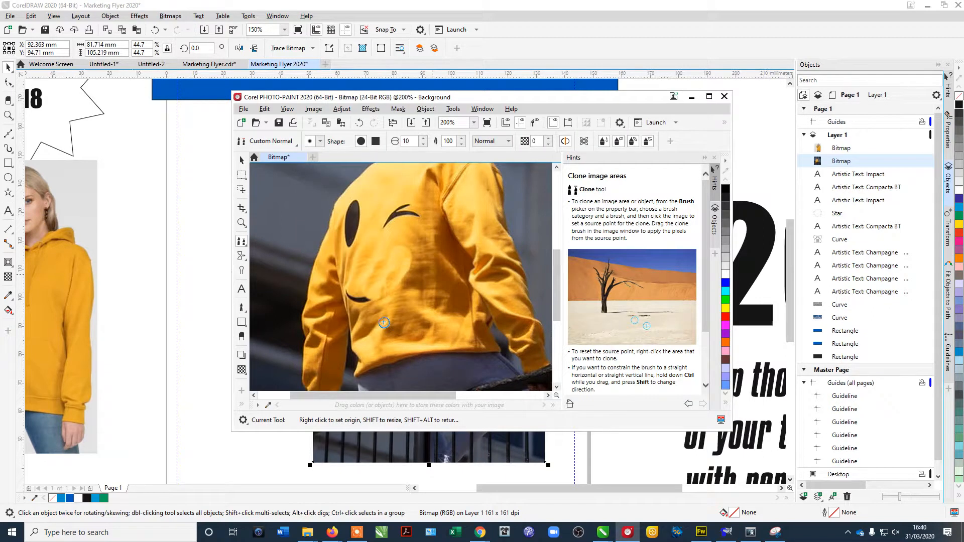
drag(383, 322, 377, 322)
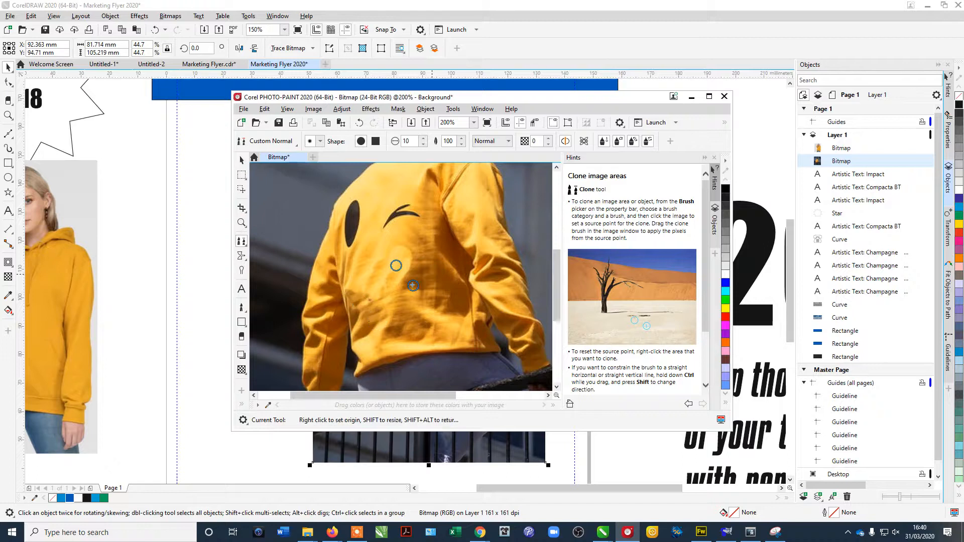
Step: Clone plain yellow fabric over the winking eye and the oval eye on the hoodie's back
mouse_move(416, 218)
mouse_down()
mouse_move(417, 238)
mouse_move(438, 237)
mouse_move(416, 233)
mouse_move(401, 248)
mouse_move(400, 223)
mouse_up()
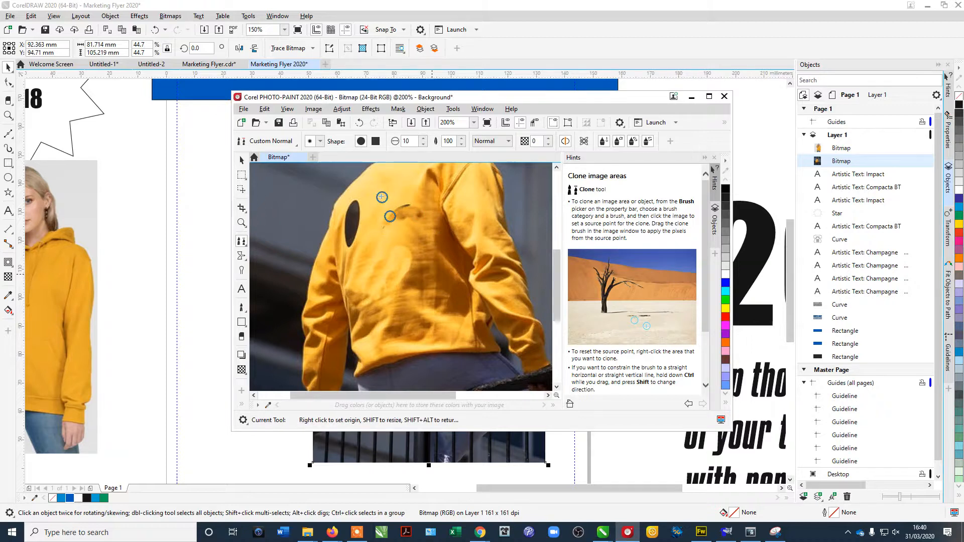
mouse_move(386, 220)
mouse_down()
mouse_move(406, 205)
mouse_move(393, 224)
mouse_up()
right_click(390, 194)
drag(361, 203, 361, 202)
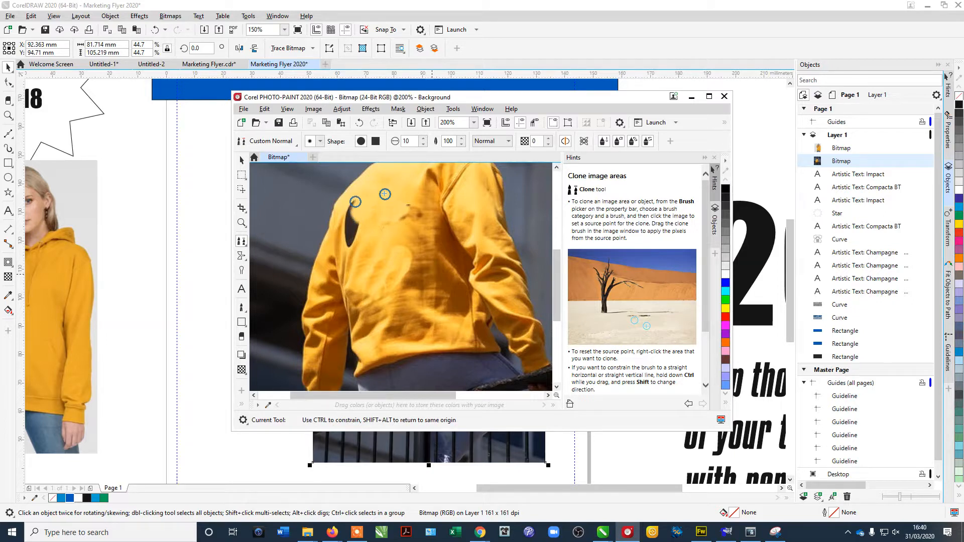
drag(351, 209, 349, 238)
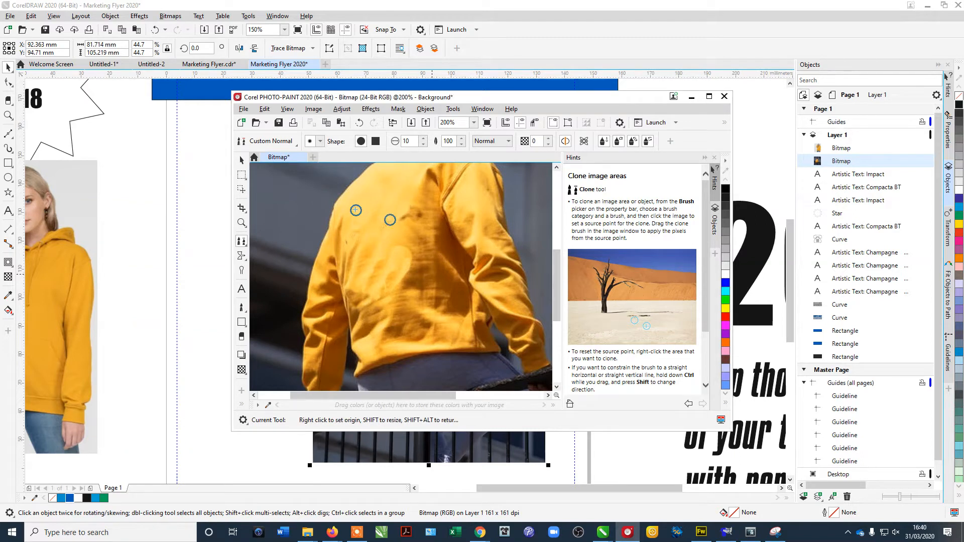
right_click(395, 213)
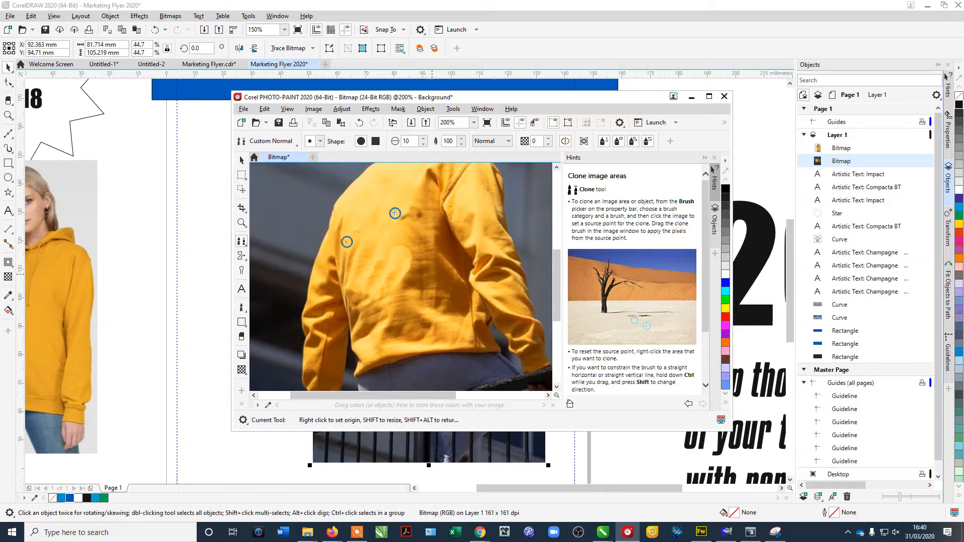
Step: Blend the cloned patches on the hoodie with the Pointy Smear effect brush, save the bitmap and close PHOTO-PAINT
click(240, 272)
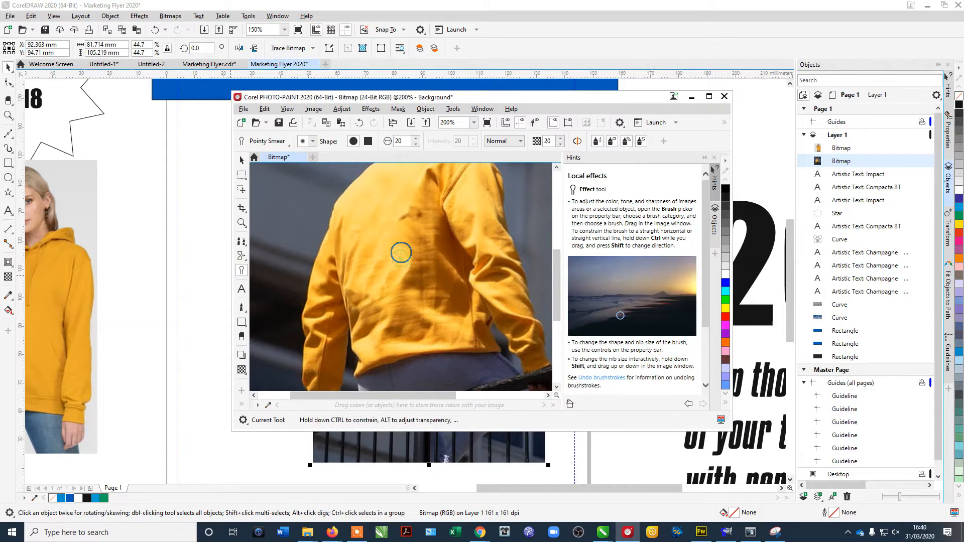
mouse_move(400, 269)
mouse_down()
mouse_move(386, 242)
mouse_move(372, 270)
mouse_move(407, 207)
mouse_move(414, 215)
mouse_move(417, 234)
mouse_move(407, 233)
mouse_move(397, 206)
mouse_move(359, 219)
mouse_up()
mouse_move(363, 283)
mouse_down()
mouse_move(367, 302)
mouse_move(384, 297)
mouse_up()
drag(411, 259, 392, 250)
mouse_move(417, 282)
mouse_down()
mouse_move(400, 276)
mouse_move(384, 297)
mouse_up()
scroll(397, 307, down, 2)
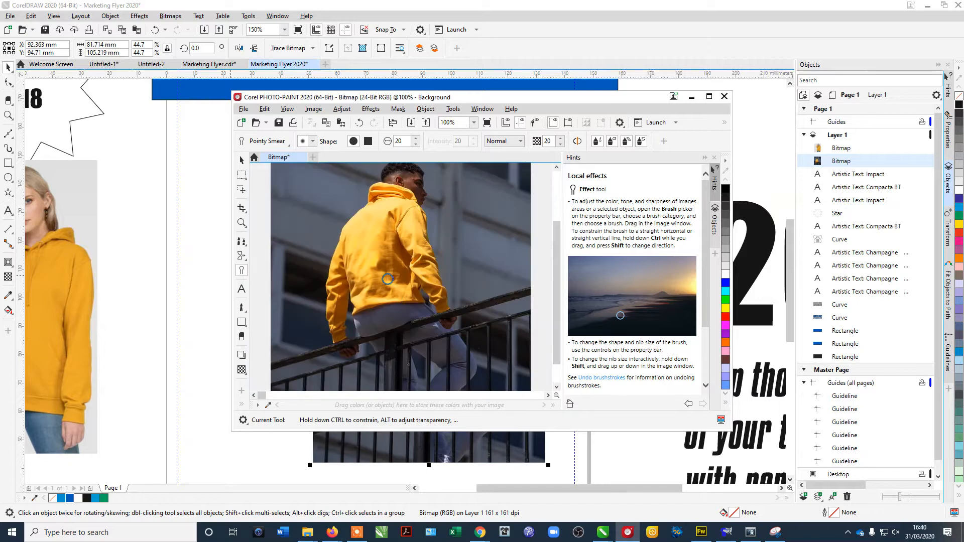
drag(374, 268, 371, 260)
click(278, 122)
click(724, 97)
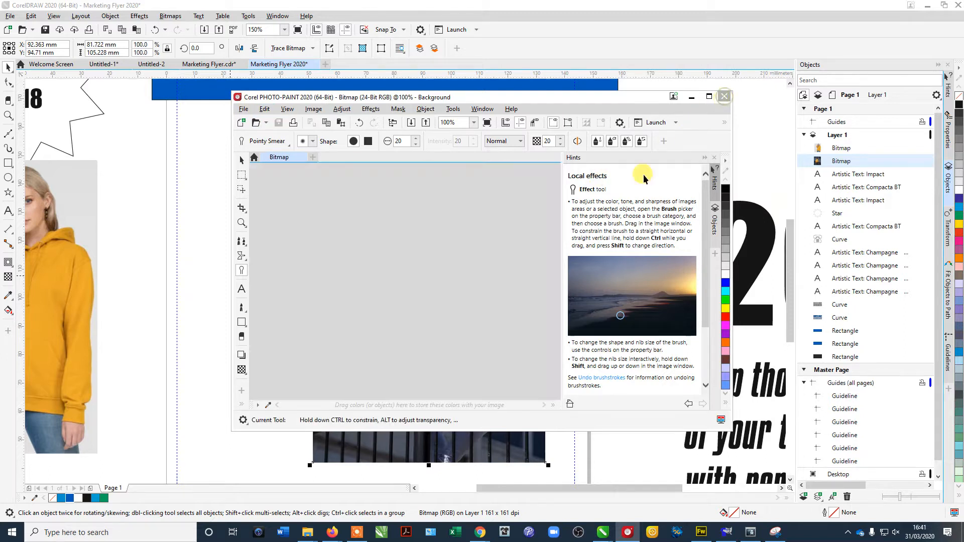
Step: Move the large "20" onto the lower edge of the flyer page, below the man's photo
scroll(619, 290, down, 2)
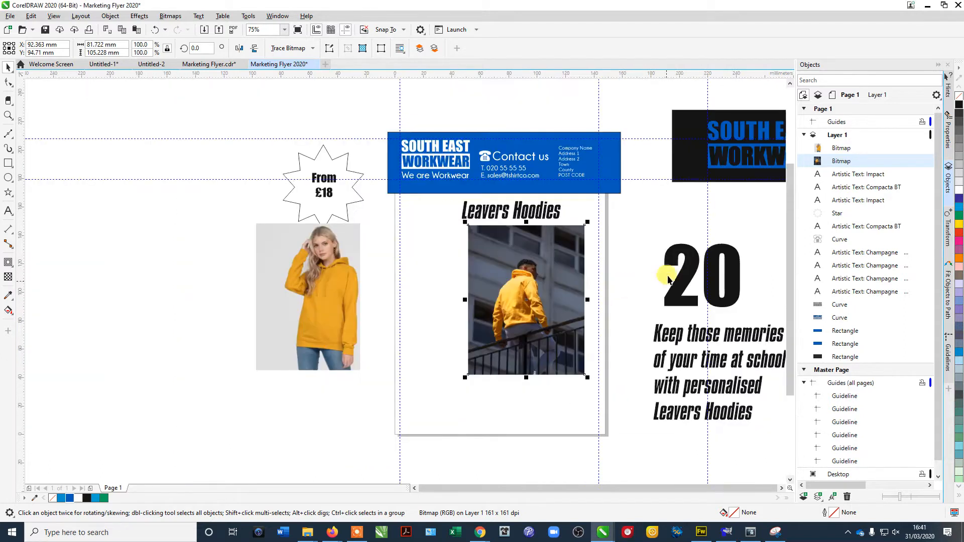
click(674, 265)
drag(674, 265, 449, 409)
Step: Add the artistic text "LEAVERS" in the empty area beside the photo of the woman
click(8, 211)
click(189, 344)
text(LEAVERS)
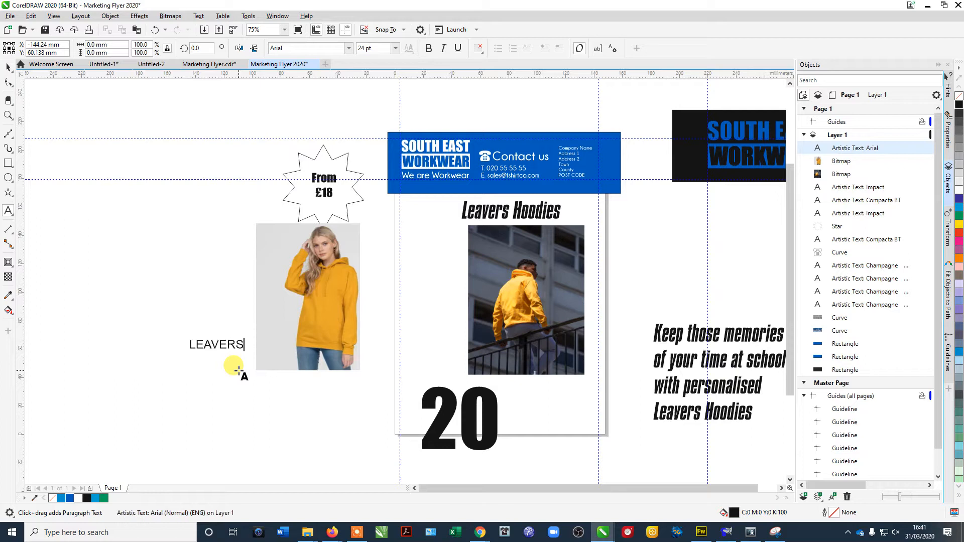
key(Escape)
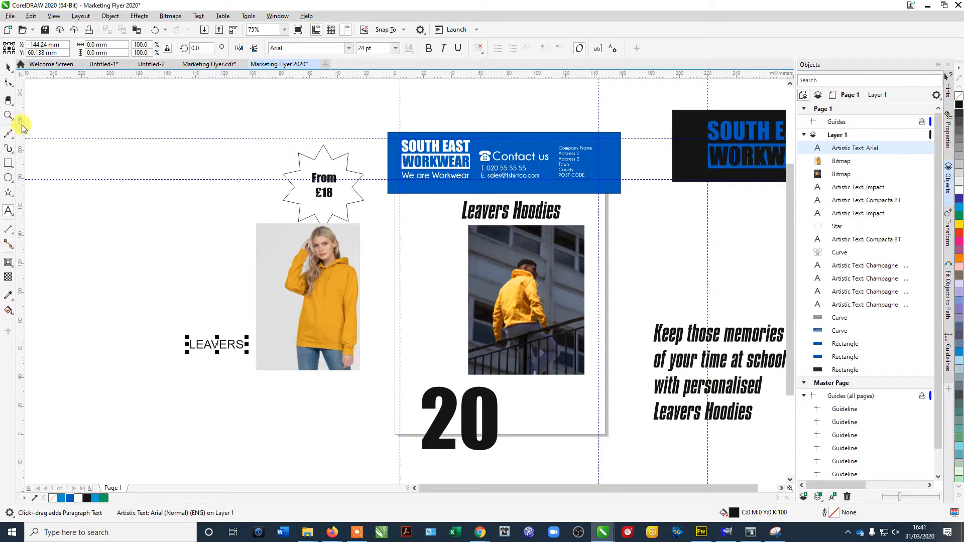
Step: Scale the "LEAVERS" text to about 9.6 x 1.6 mm on the man's hoodie back and set its font to Impact
drag(247, 337, 231, 344)
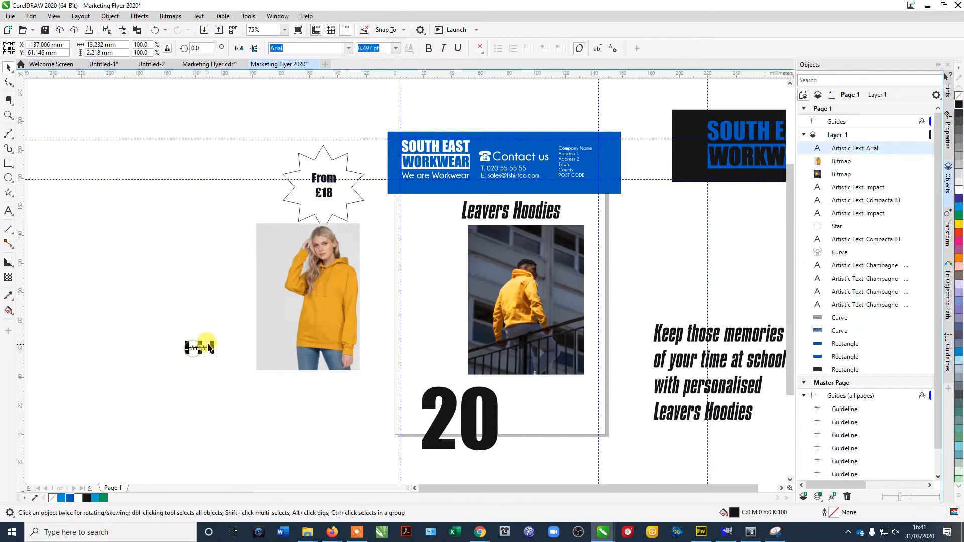
drag(215, 341, 530, 292)
scroll(527, 294, up, 4)
drag(435, 300, 457, 282)
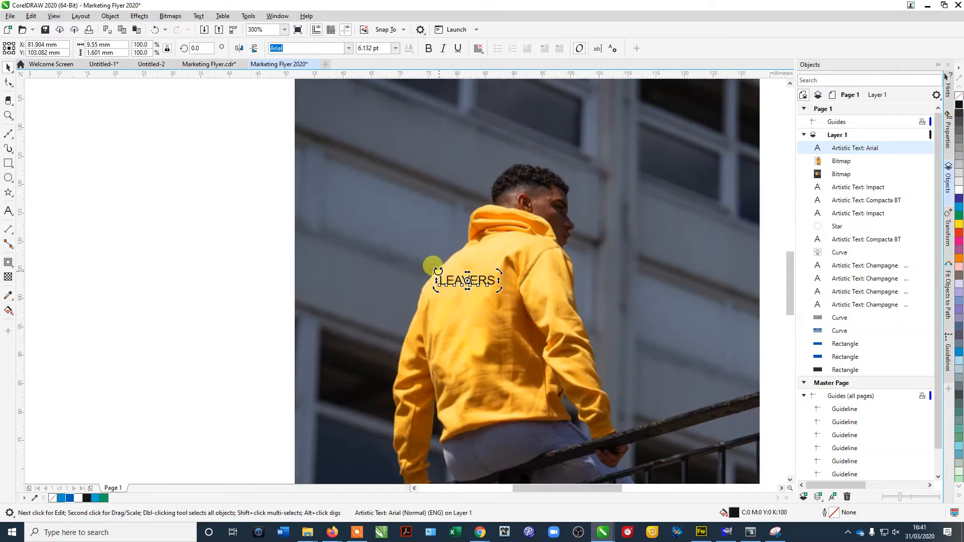
click(348, 48)
click(309, 90)
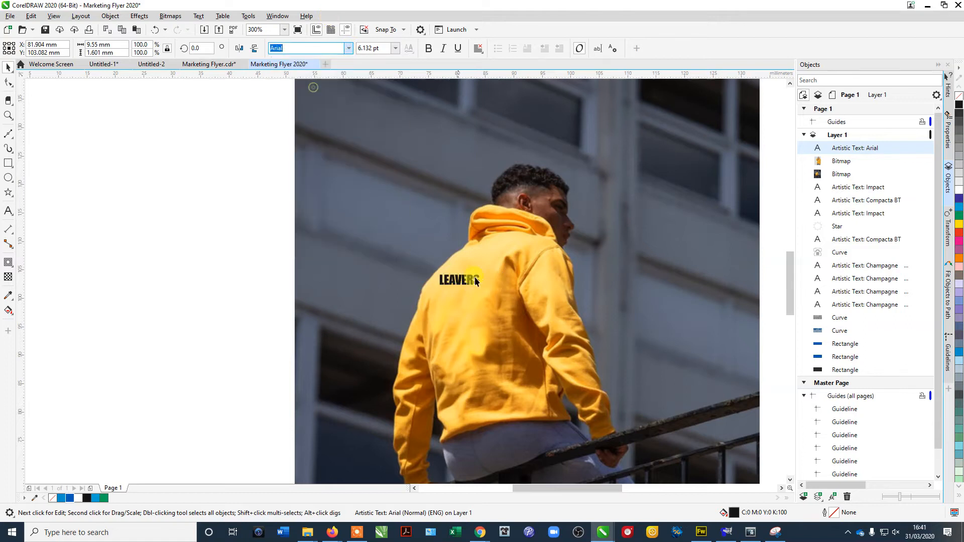
Step: Move the "LEAVERS" text off the man's photo and enlarge it to about 17 x 4.4 mm, directly above the reduced "20"
drag(472, 280, 256, 265)
scroll(256, 264, down, 2)
drag(359, 432, 316, 198)
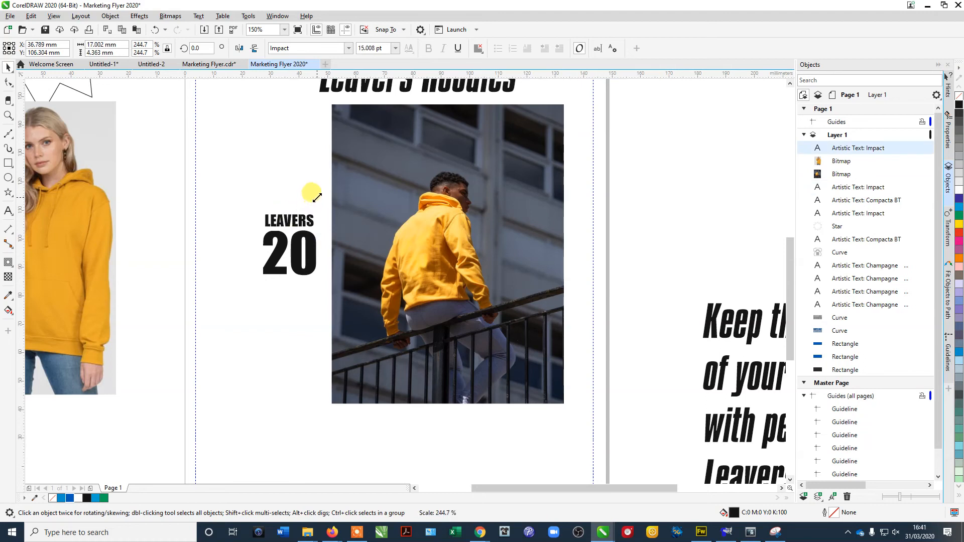